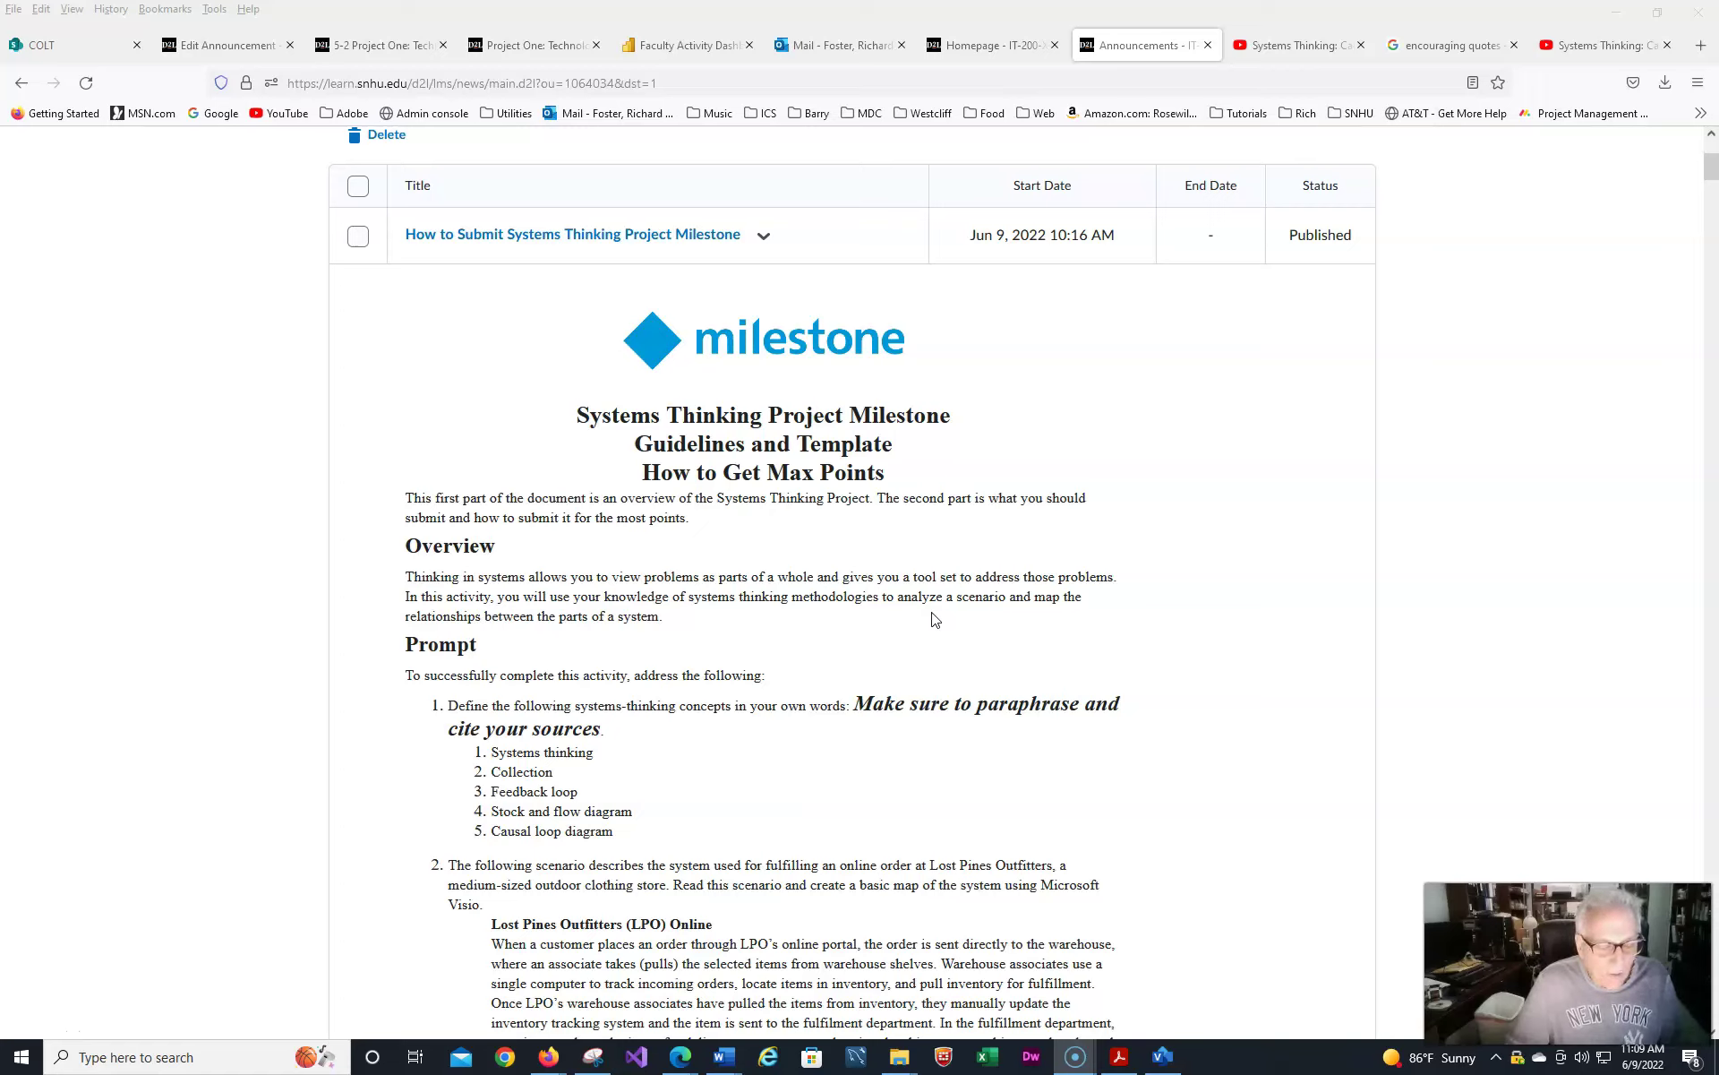
Step: Scroll down past the Lost Pines scenario to the What to Submit definitions list
click(847, 667)
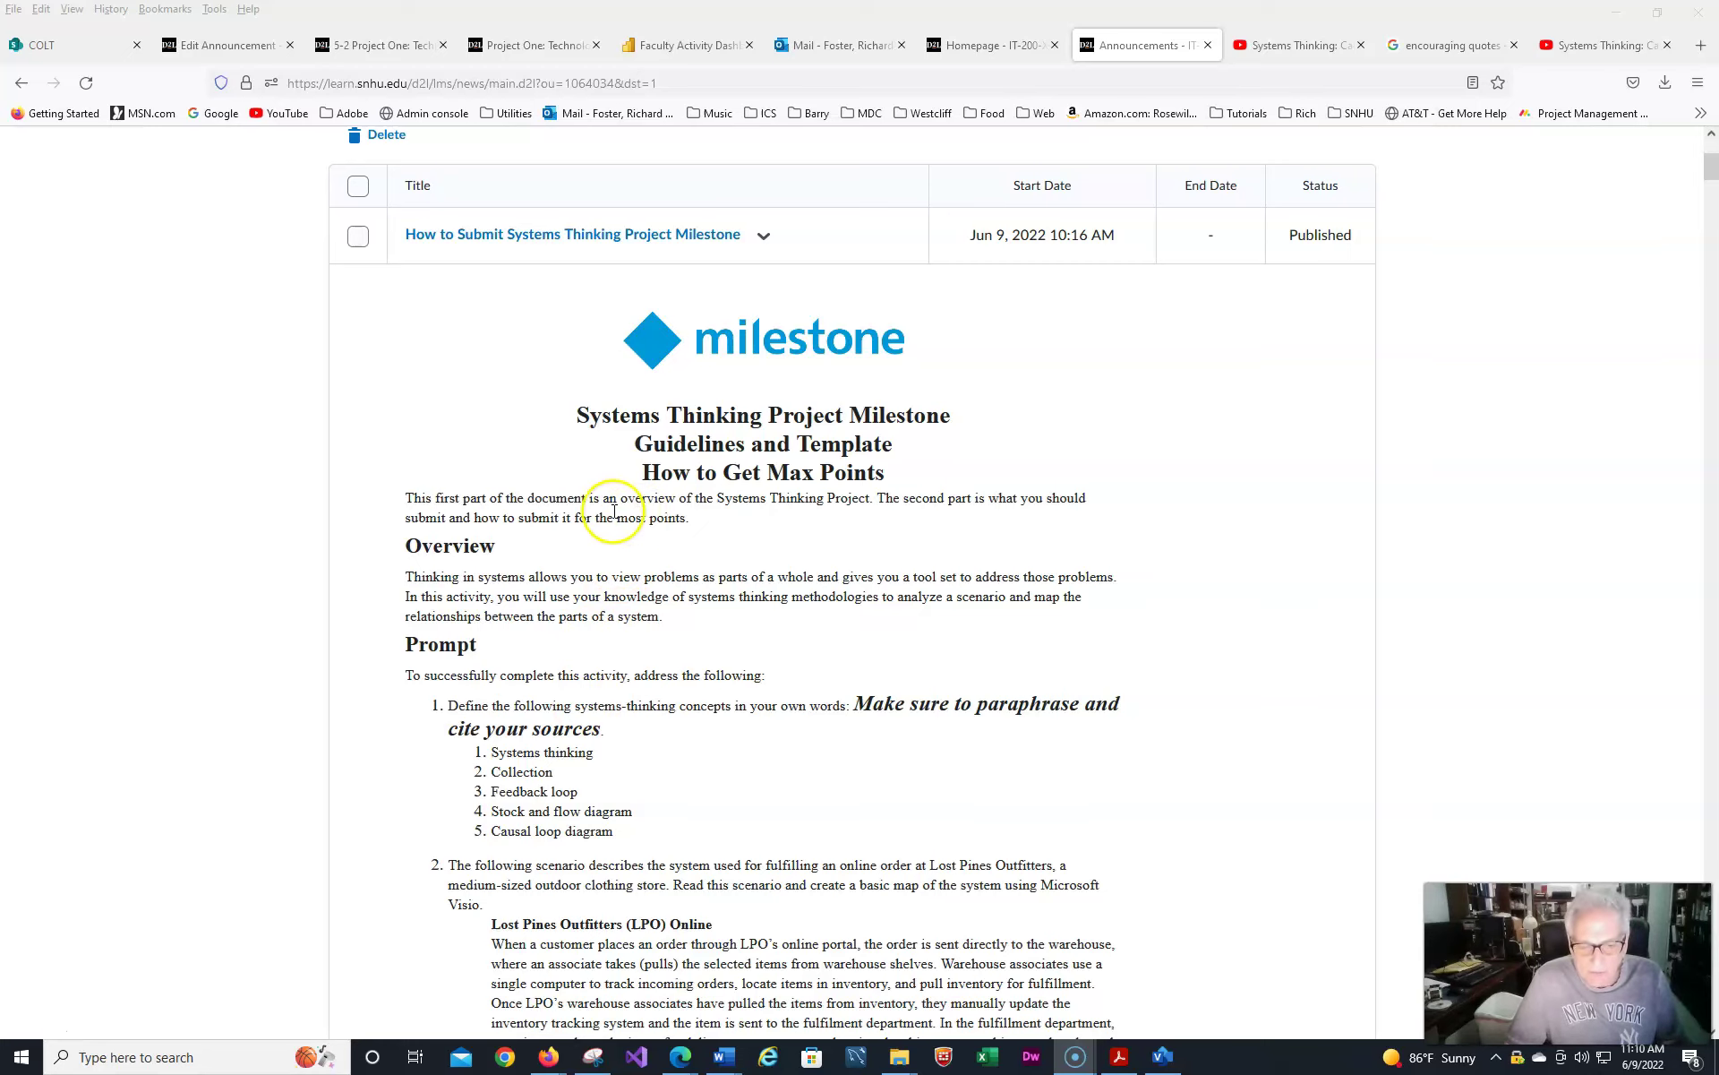
scroll(611, 520, down, 1)
scroll(607, 522, down, 1)
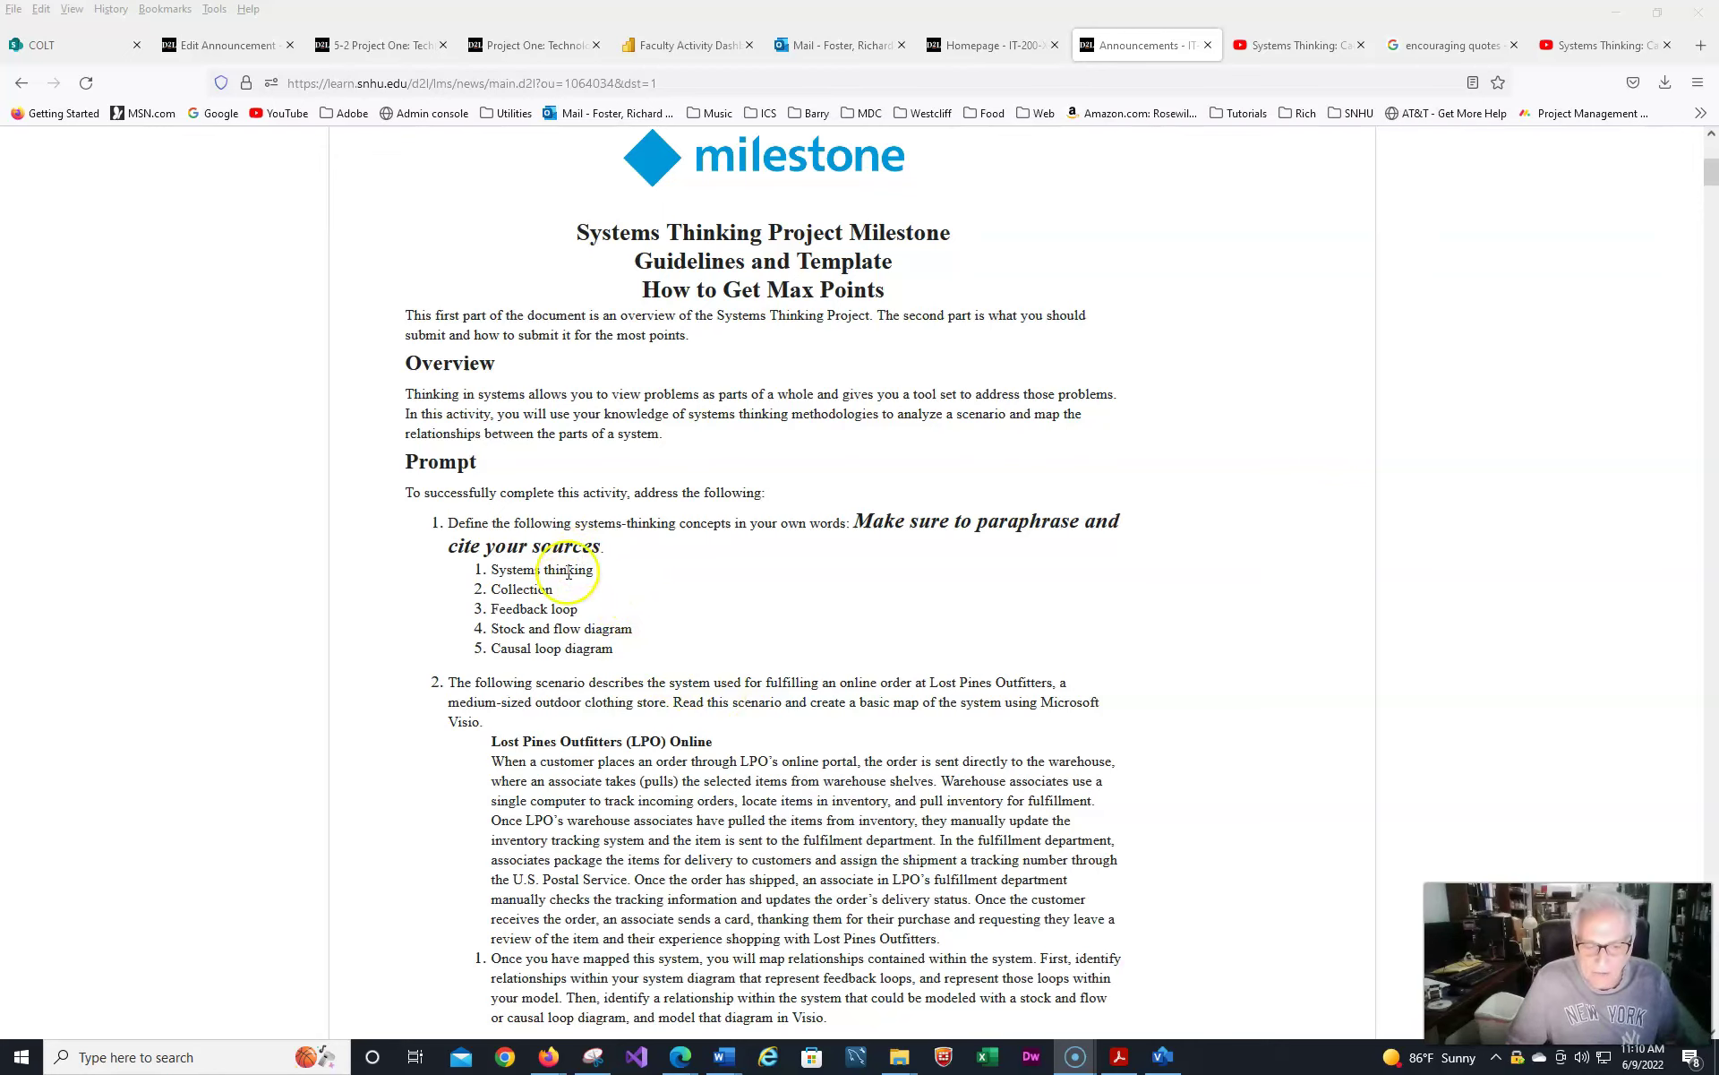
scroll(832, 573, down, 2)
scroll(832, 573, down, 1)
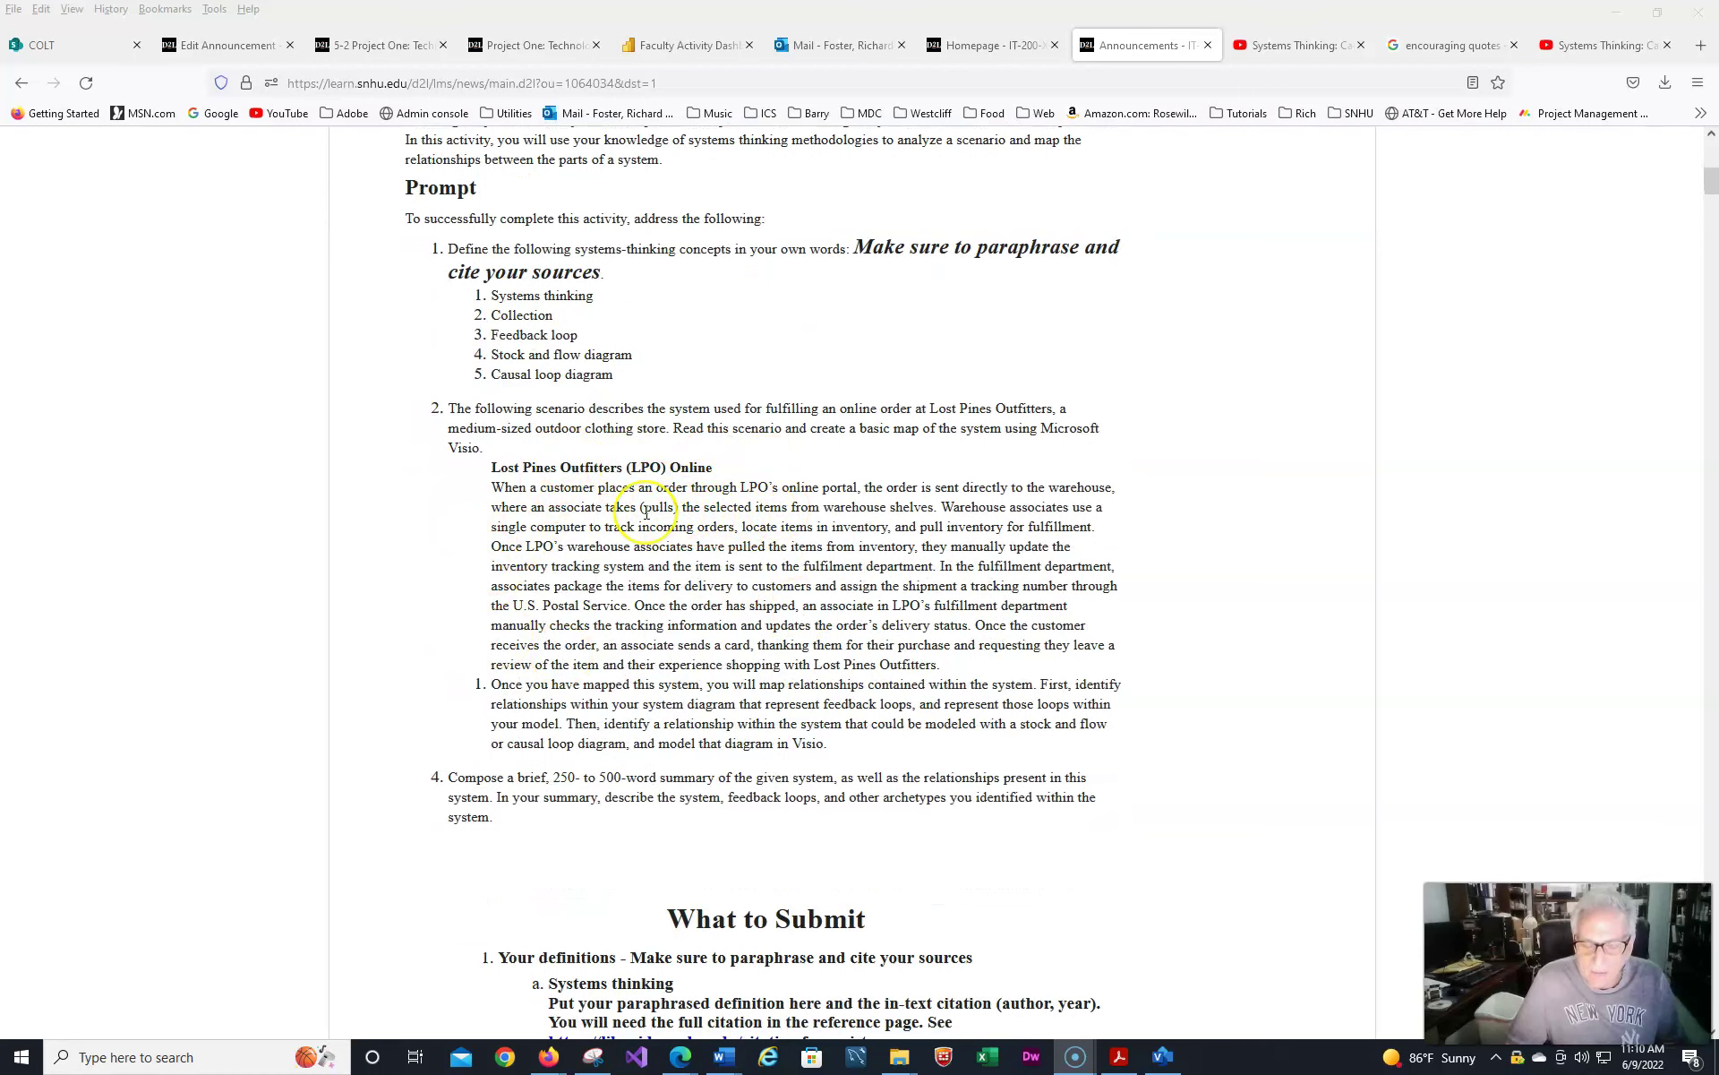
scroll(646, 513, down, 3)
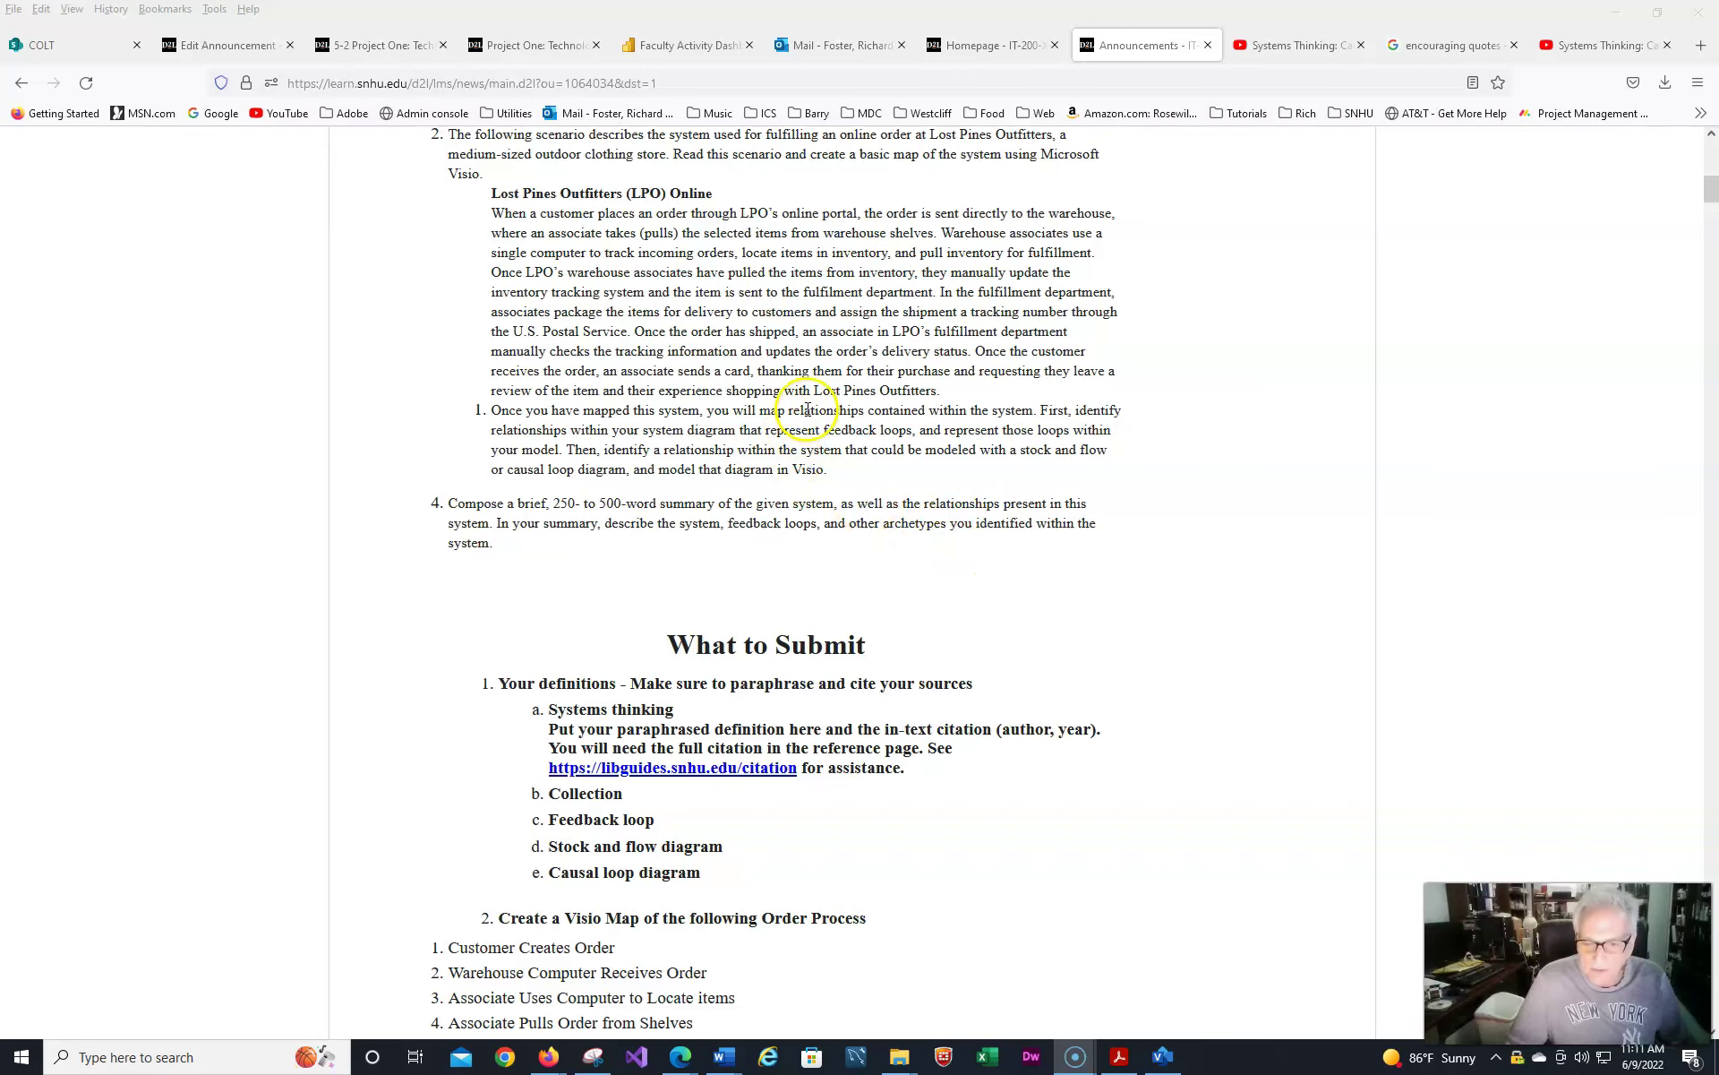
scroll(810, 391, down, 2)
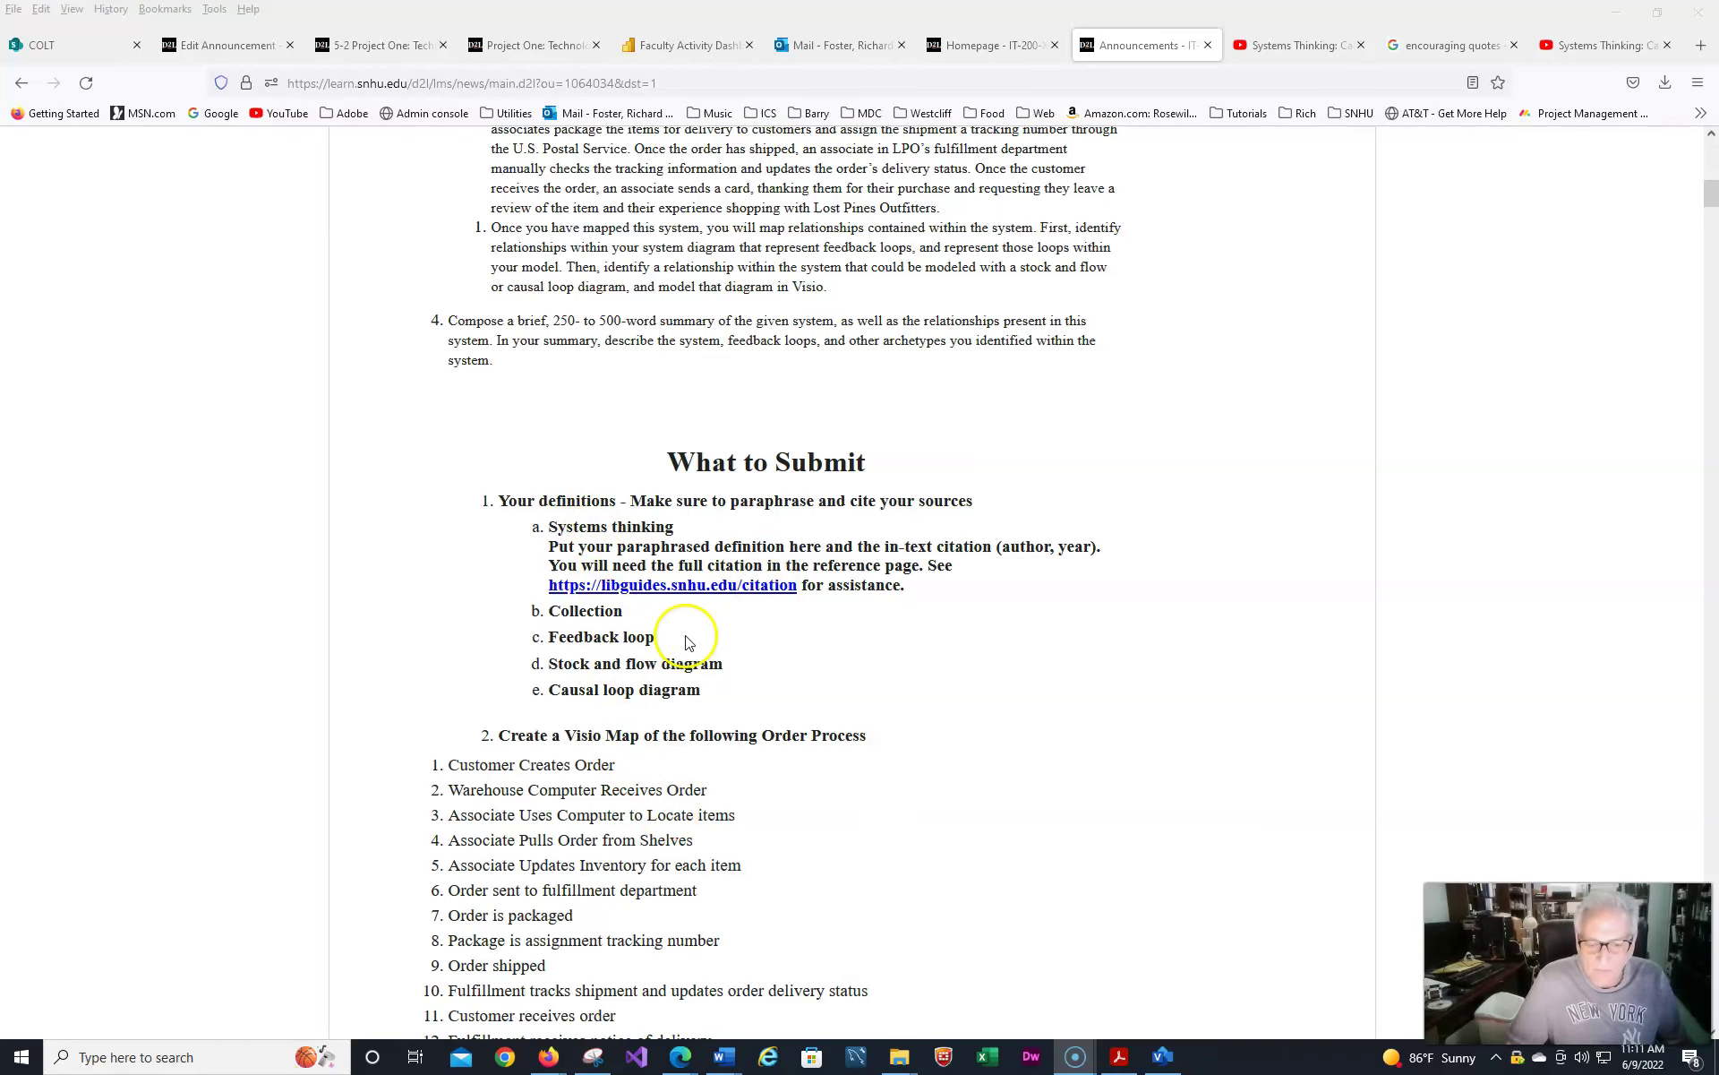
Step: Scroll further to reveal the full 14-step order process and the relationships task
scroll(690, 642, down, 4)
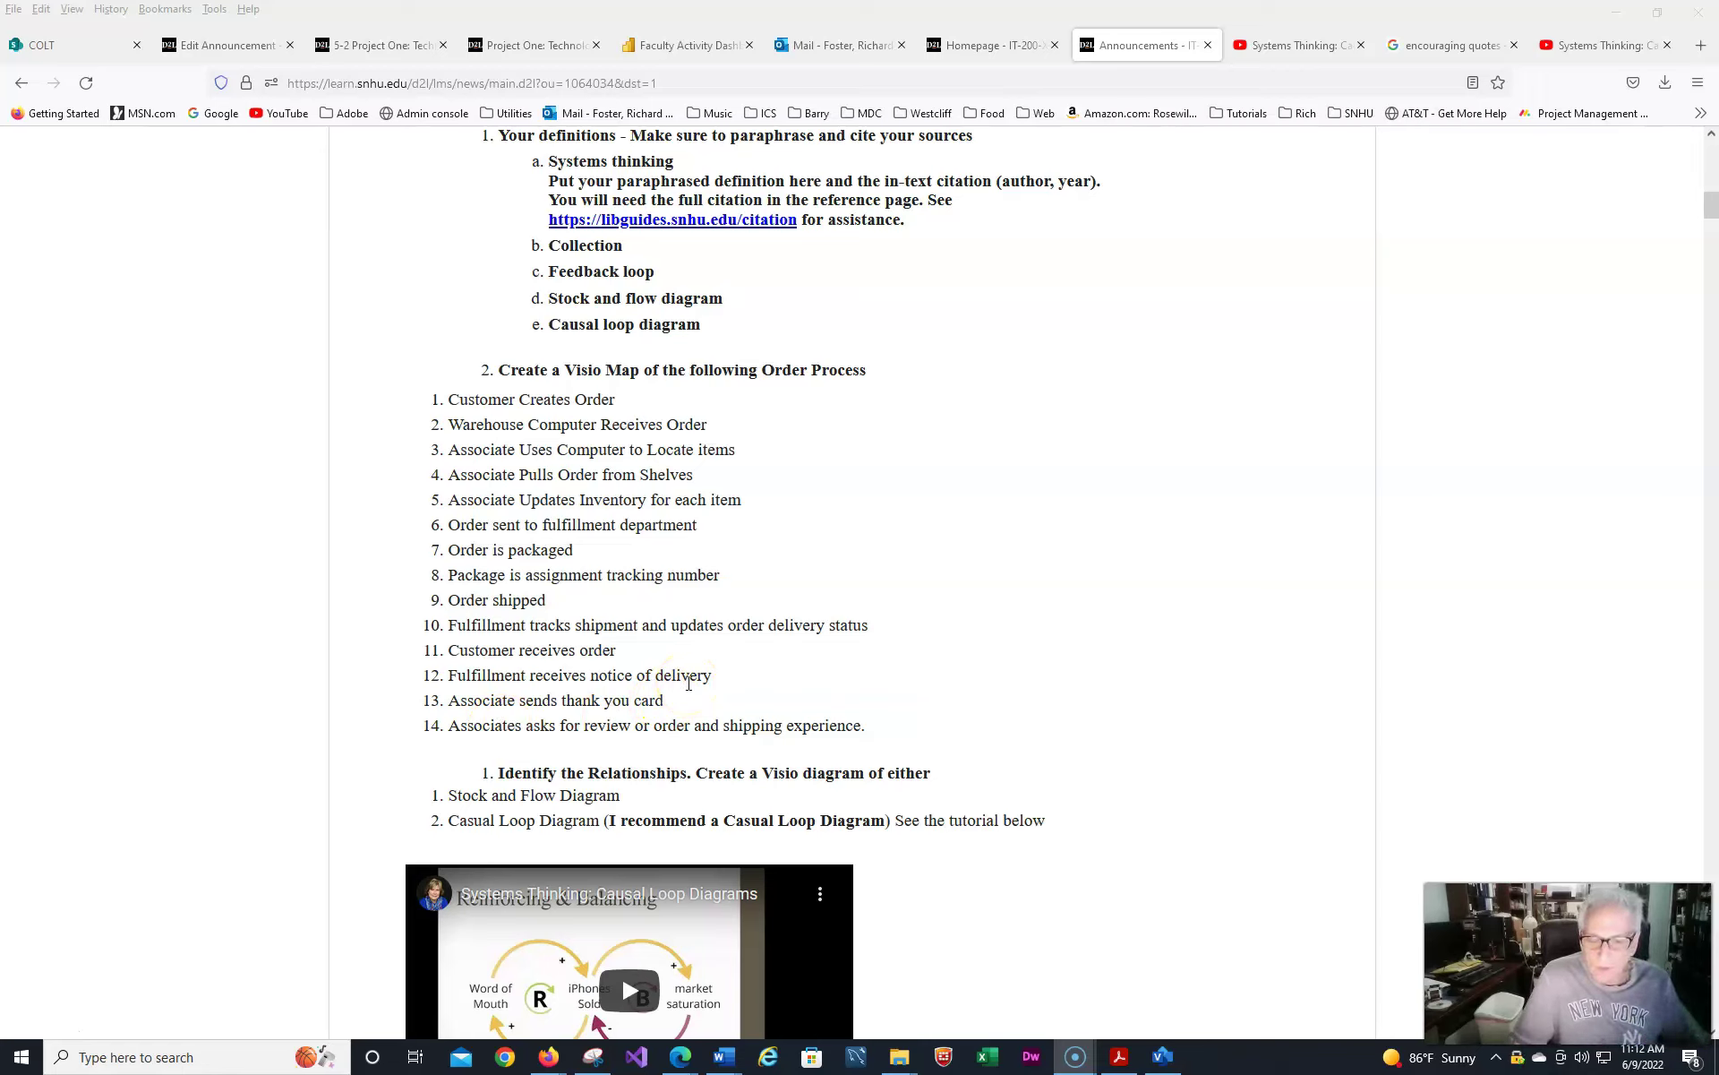
scroll(627, 528, down, 3)
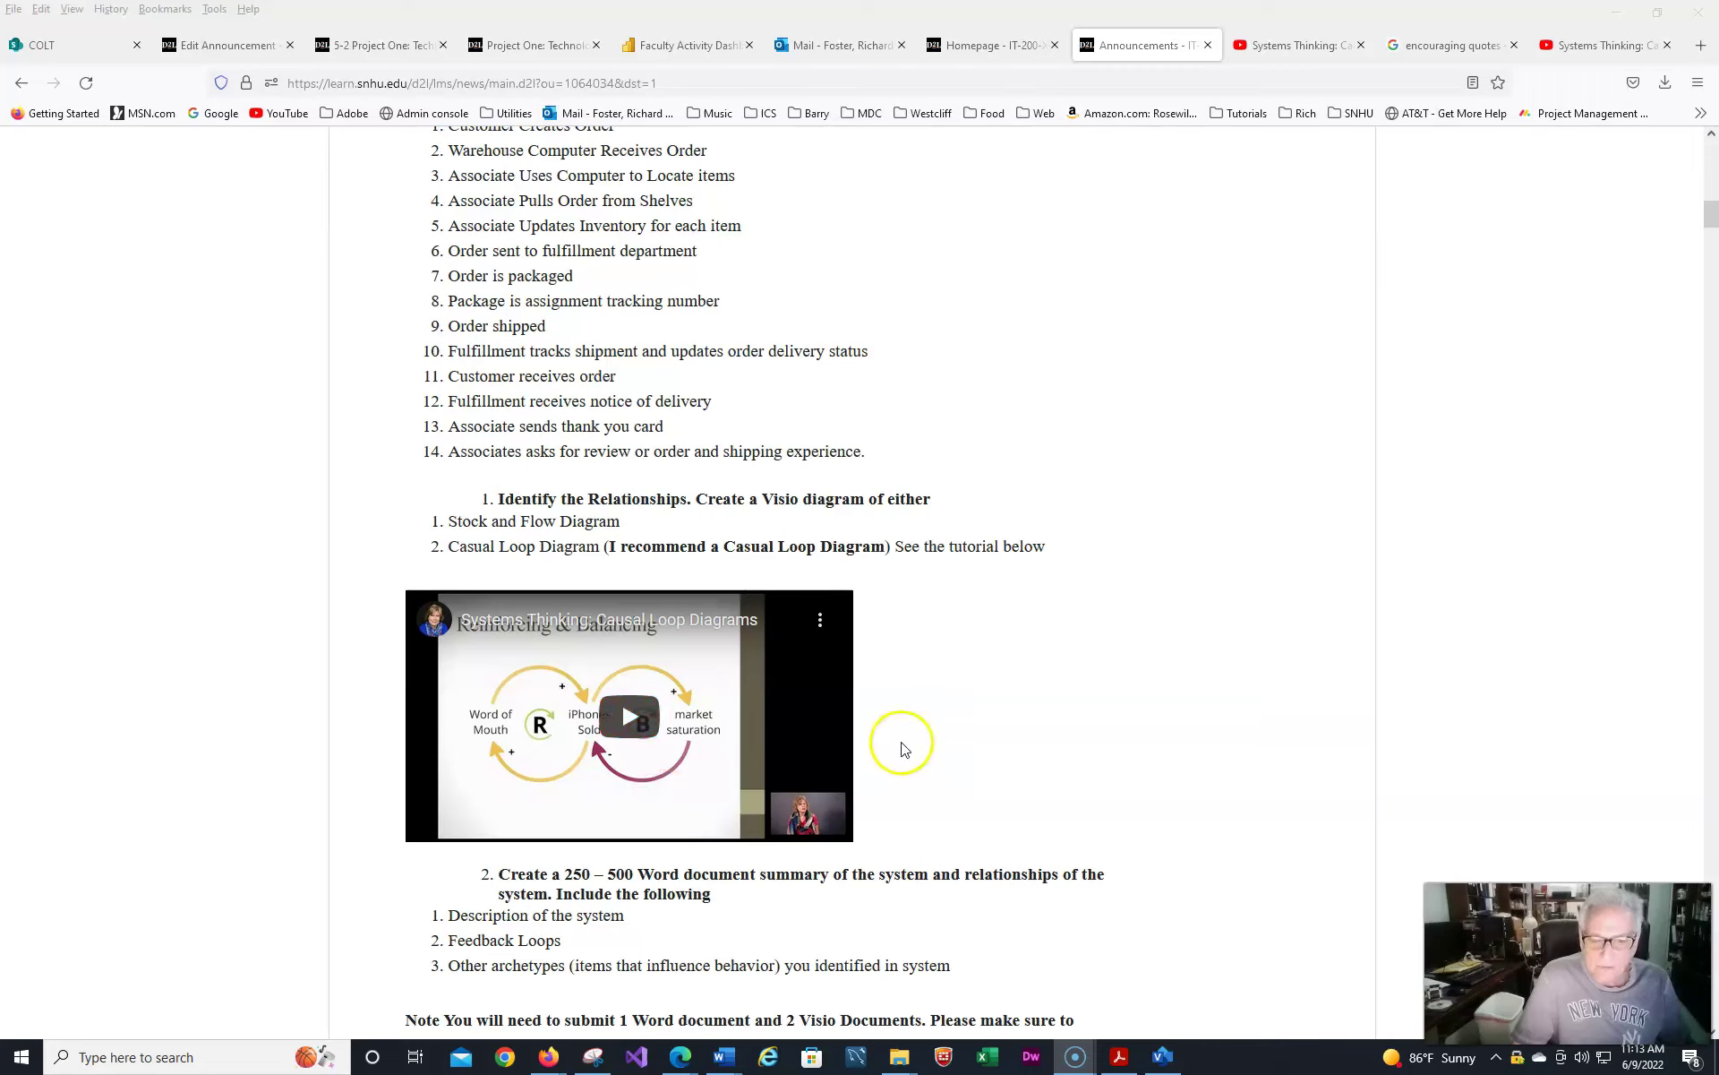
scroll(875, 714, down, 3)
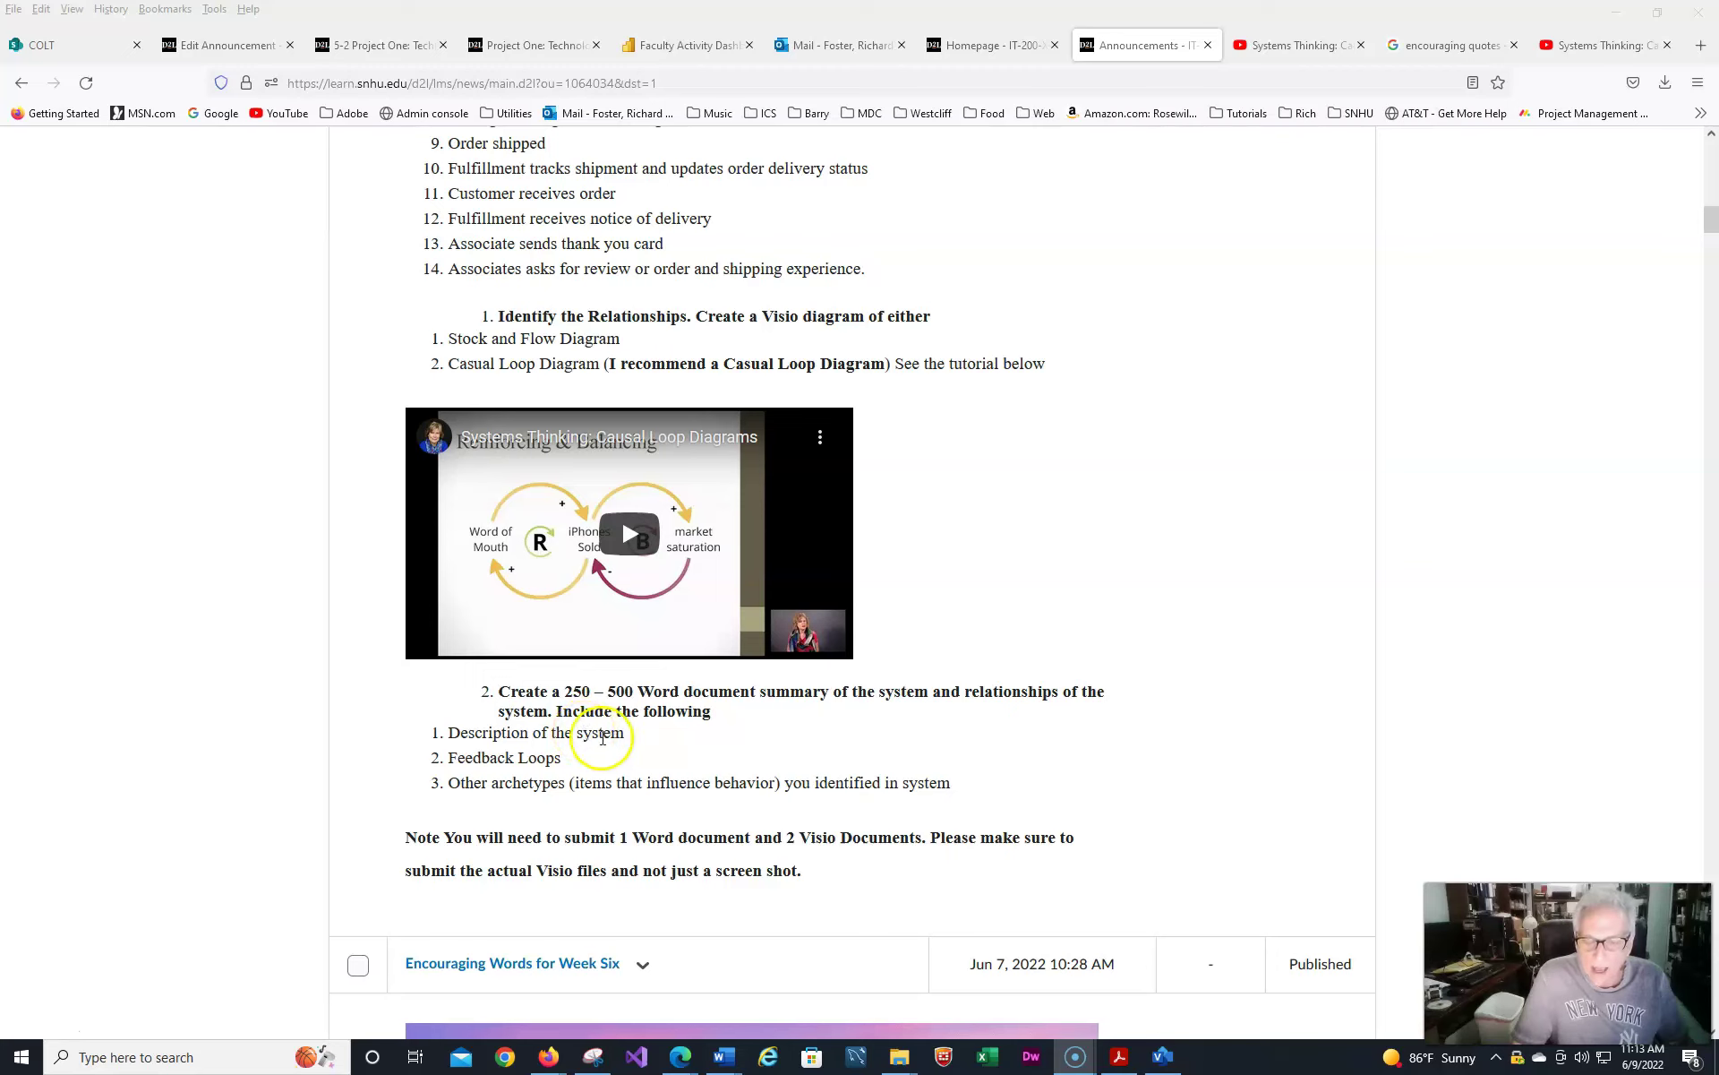
scroll(827, 755, down, 4)
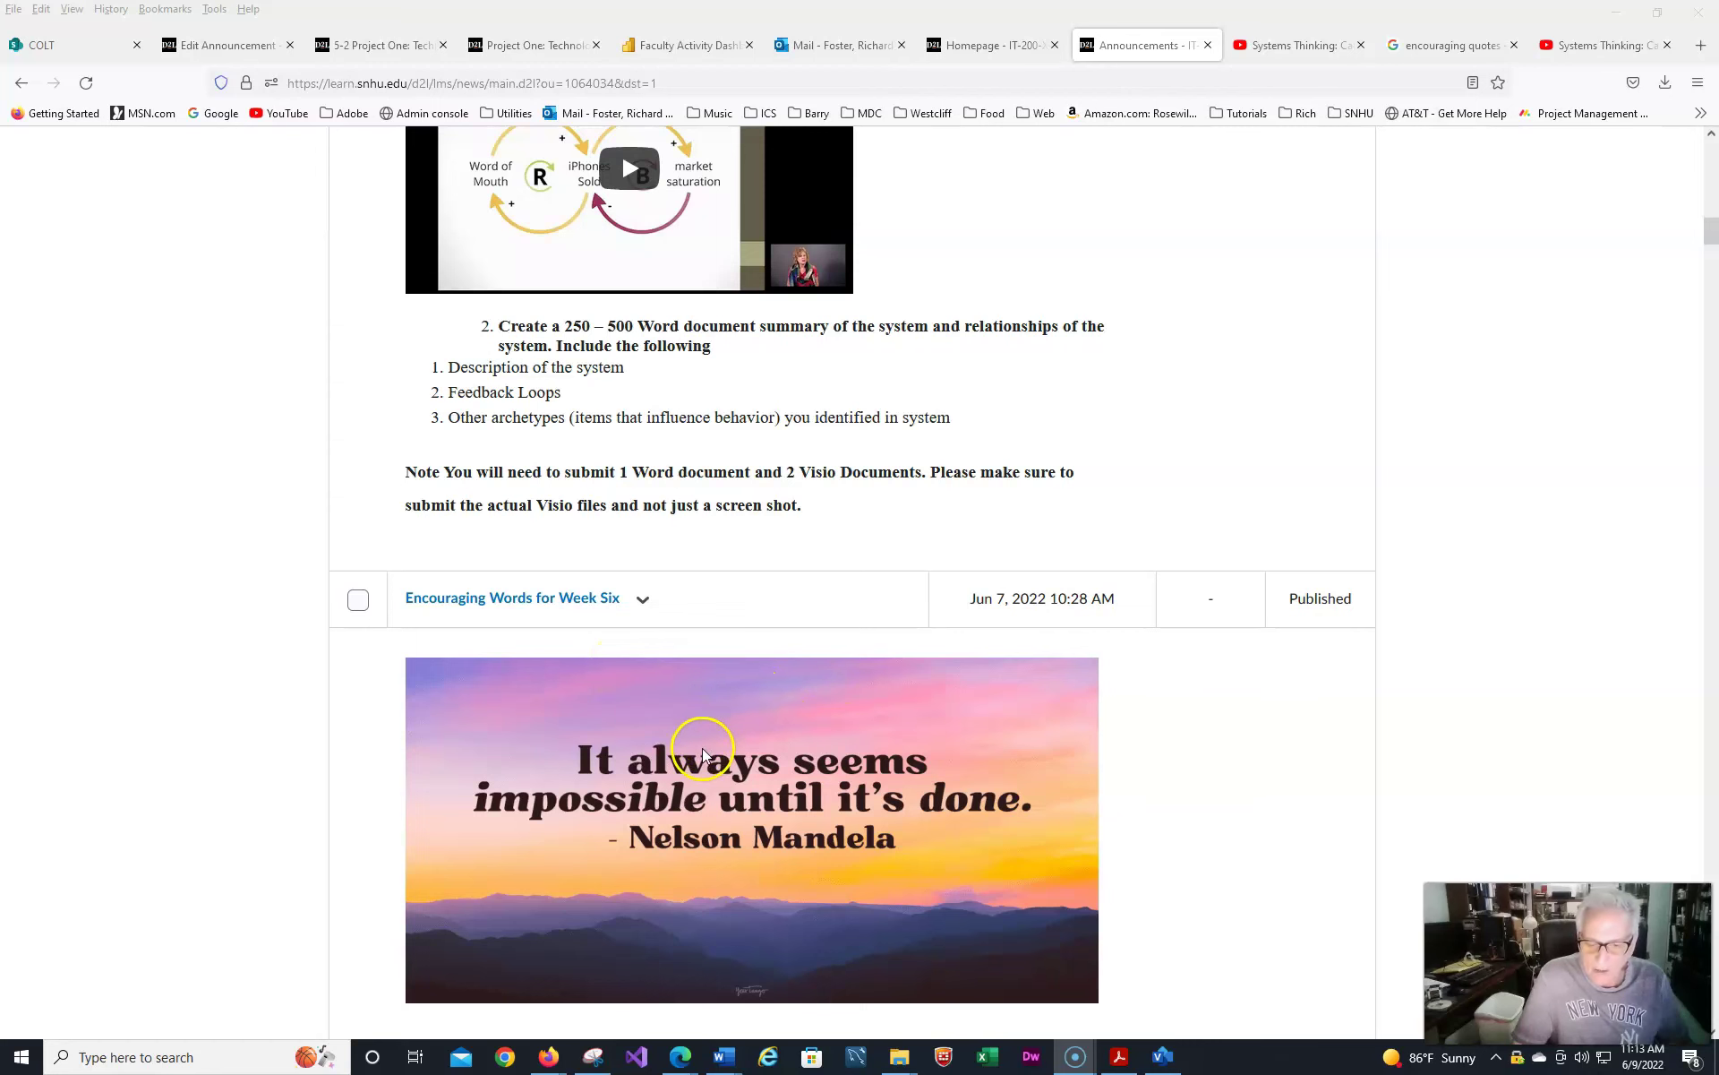
scroll(702, 749, up, 10)
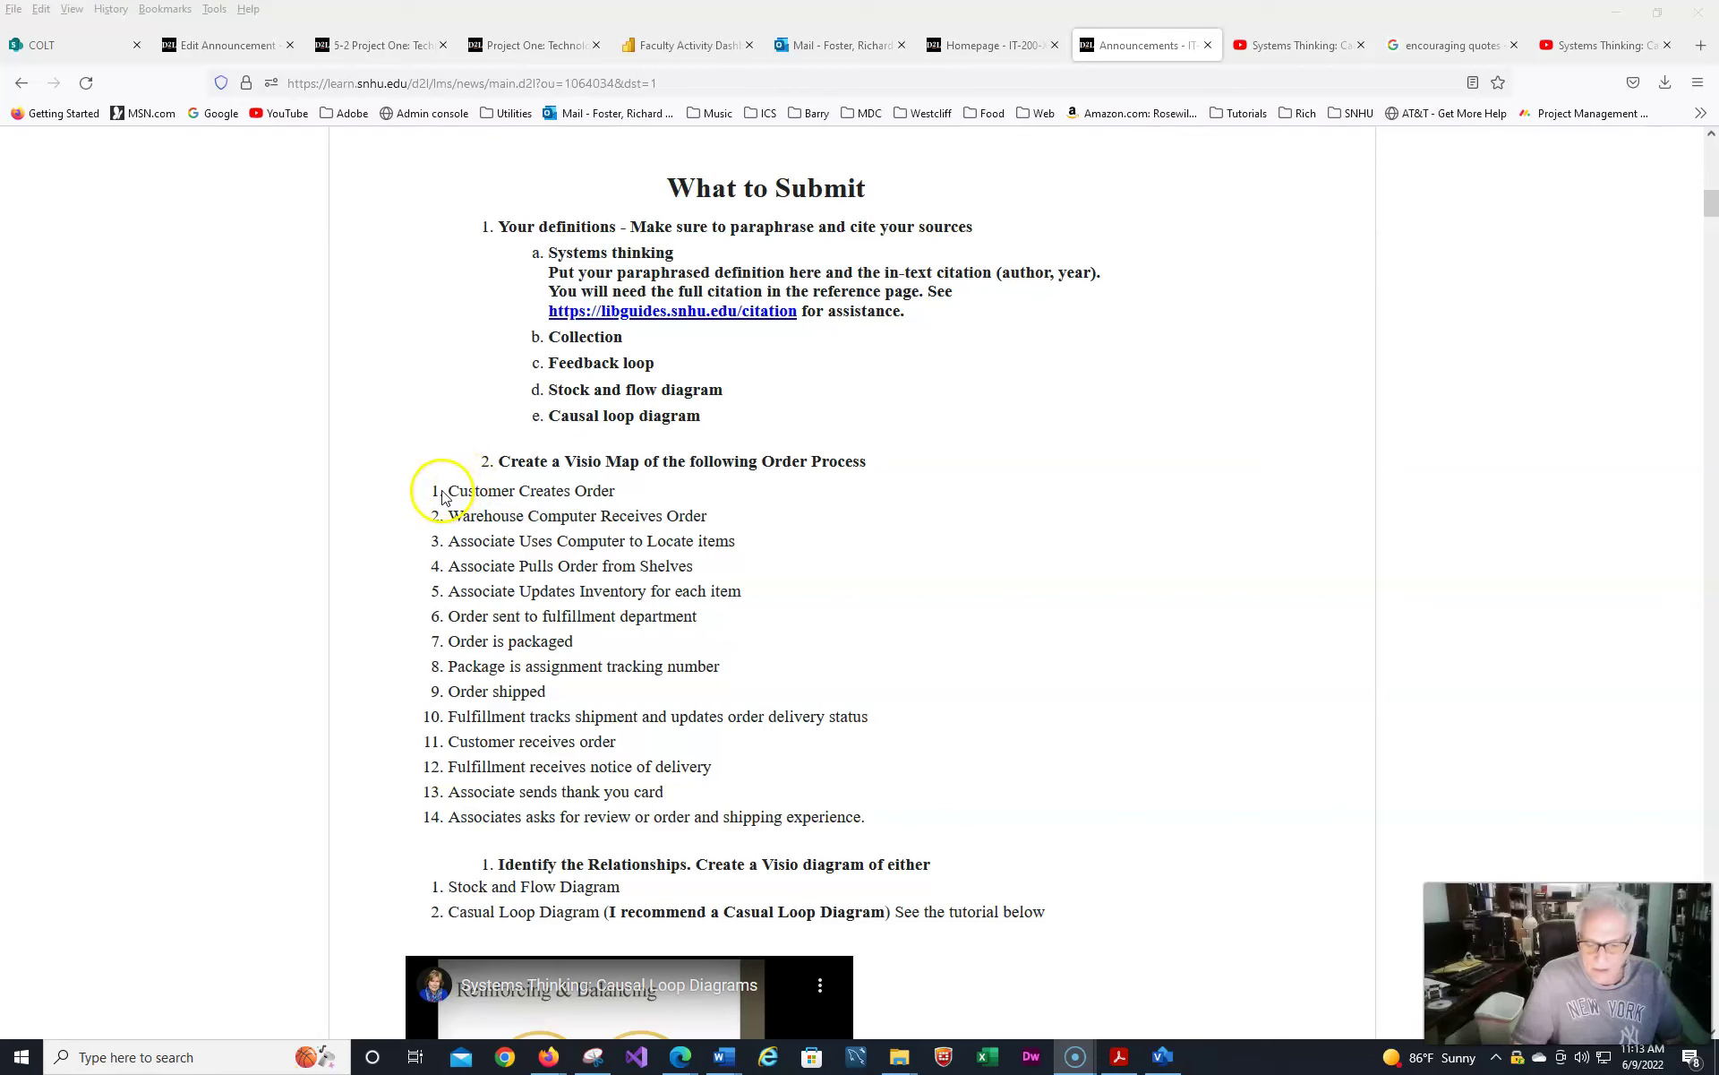
Step: In Visio, create a new drawing from the Basic Diagram template
click(1165, 1059)
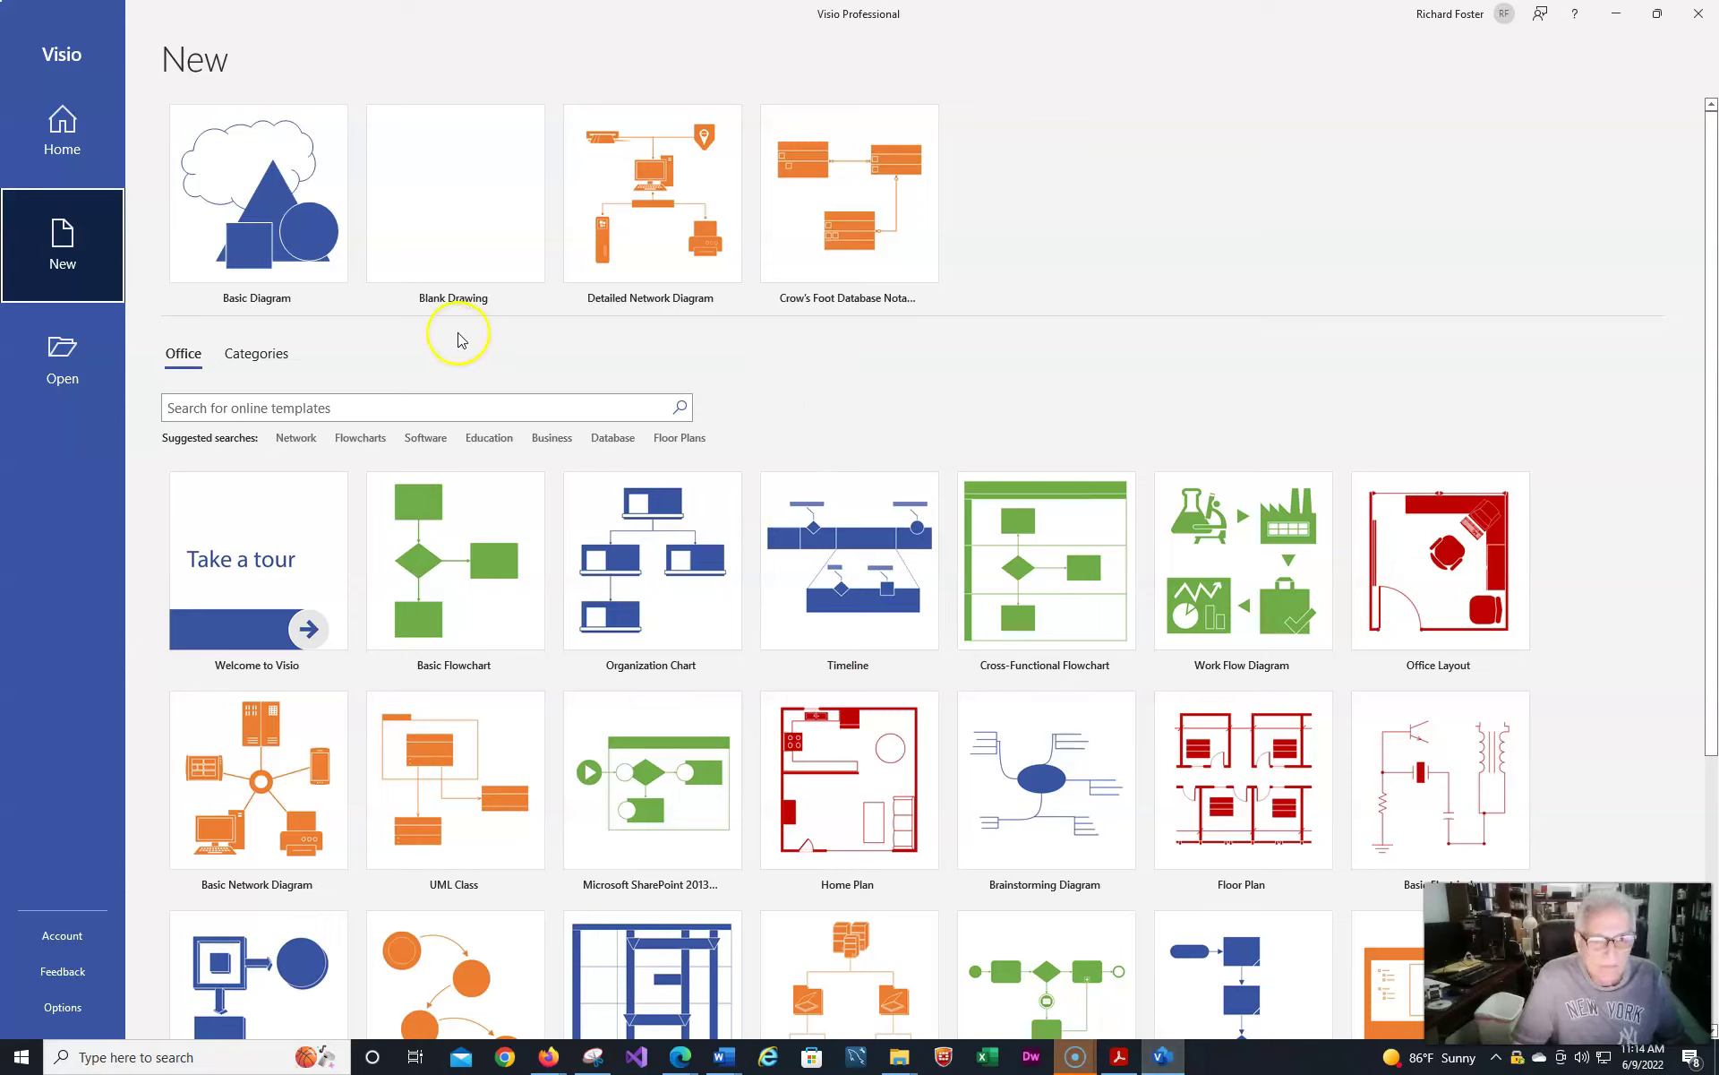
click(263, 232)
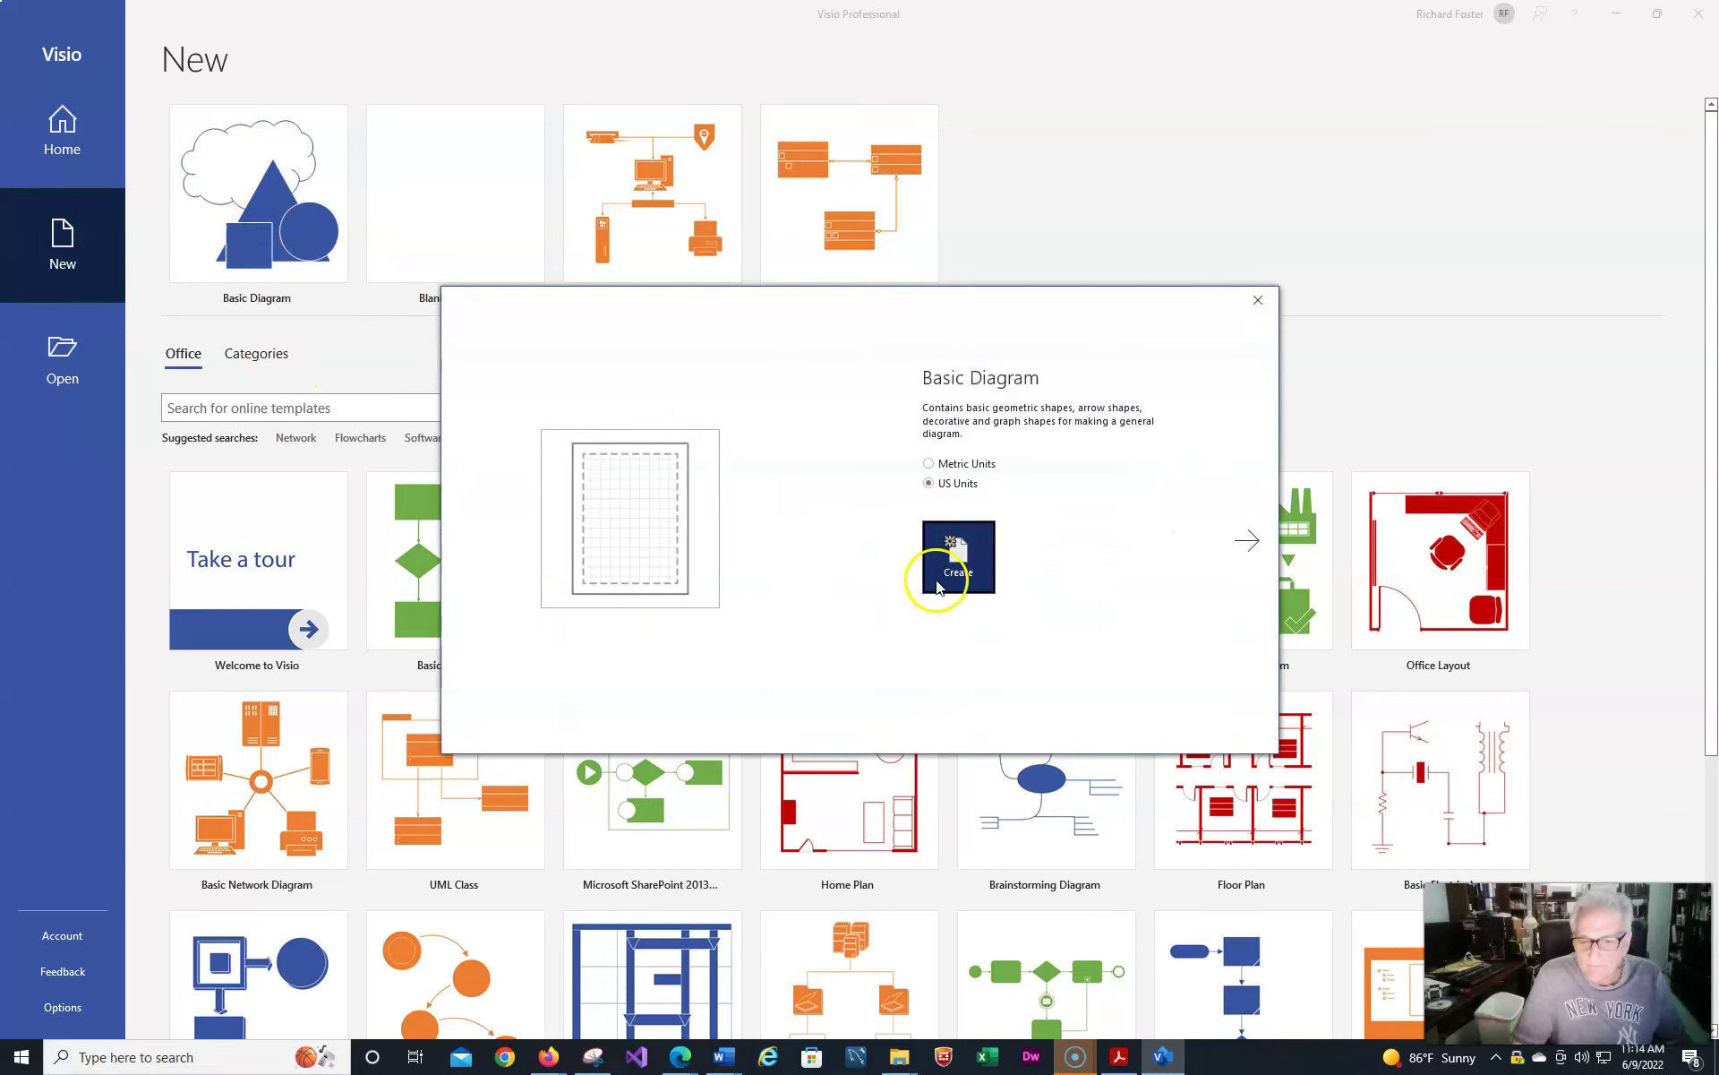
click(938, 587)
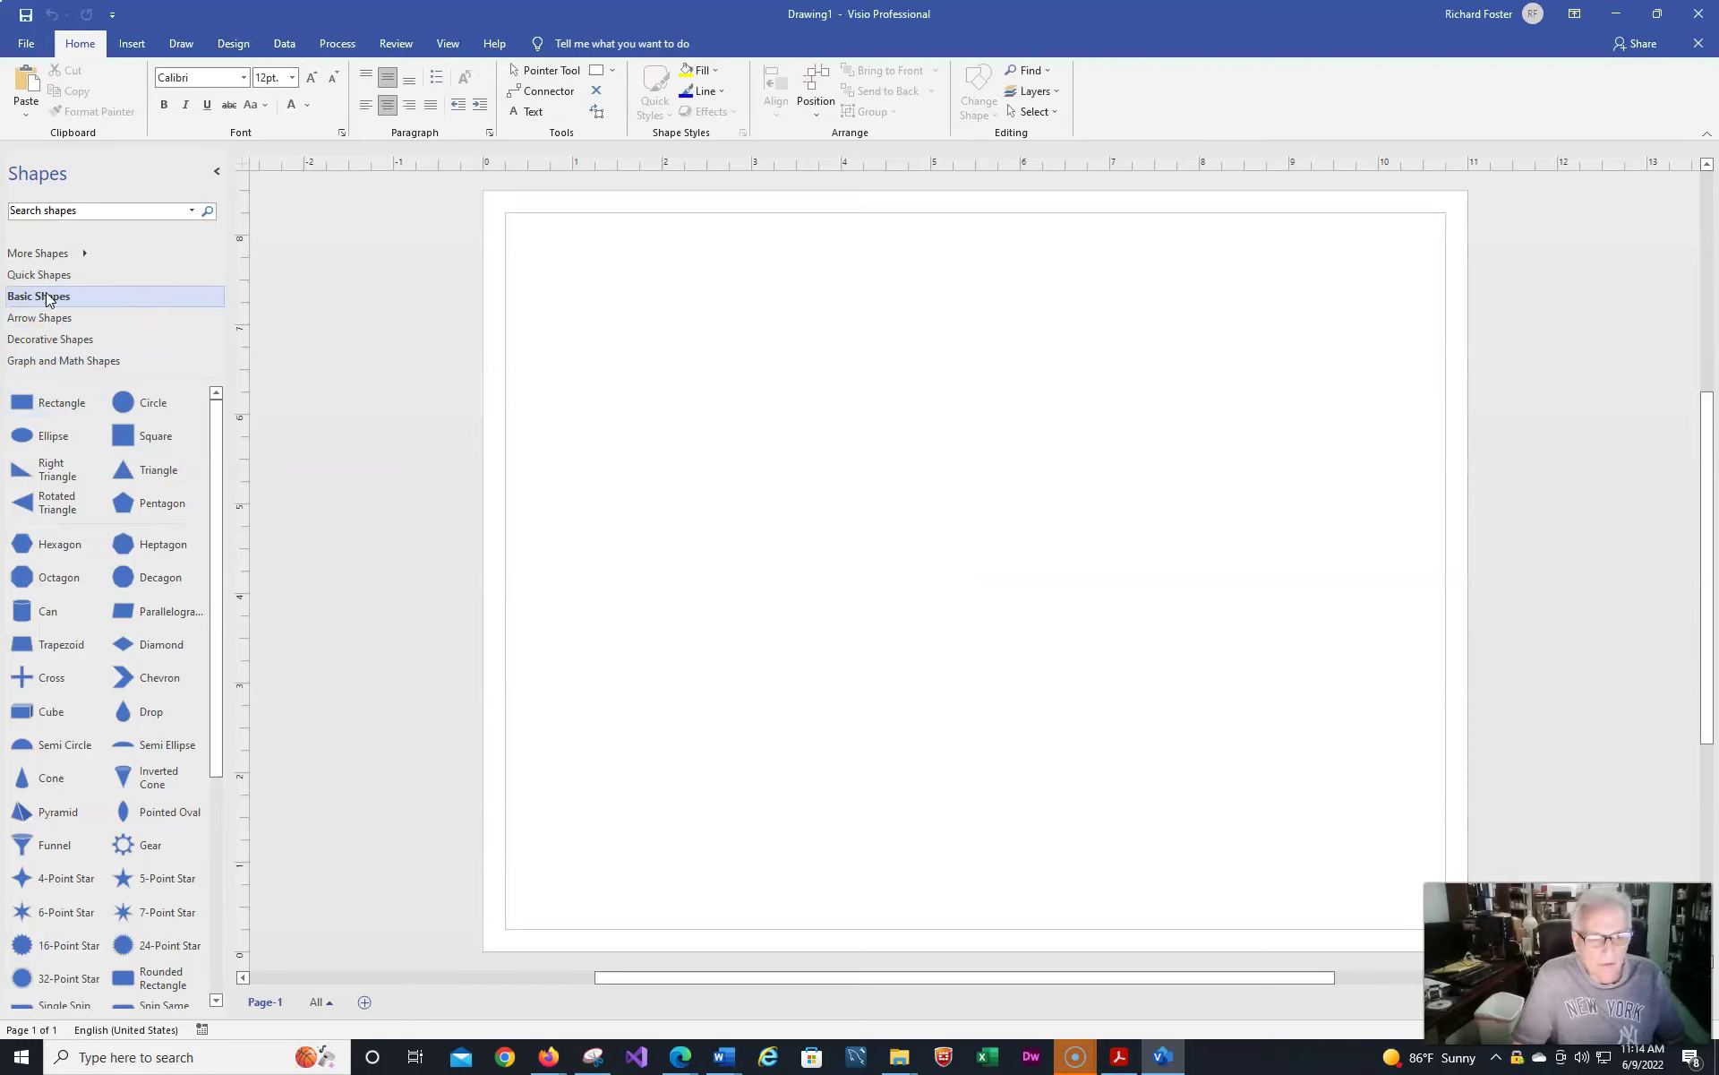
Step: Browse the shape collections and display the Basic Shapes stencil
click(61, 342)
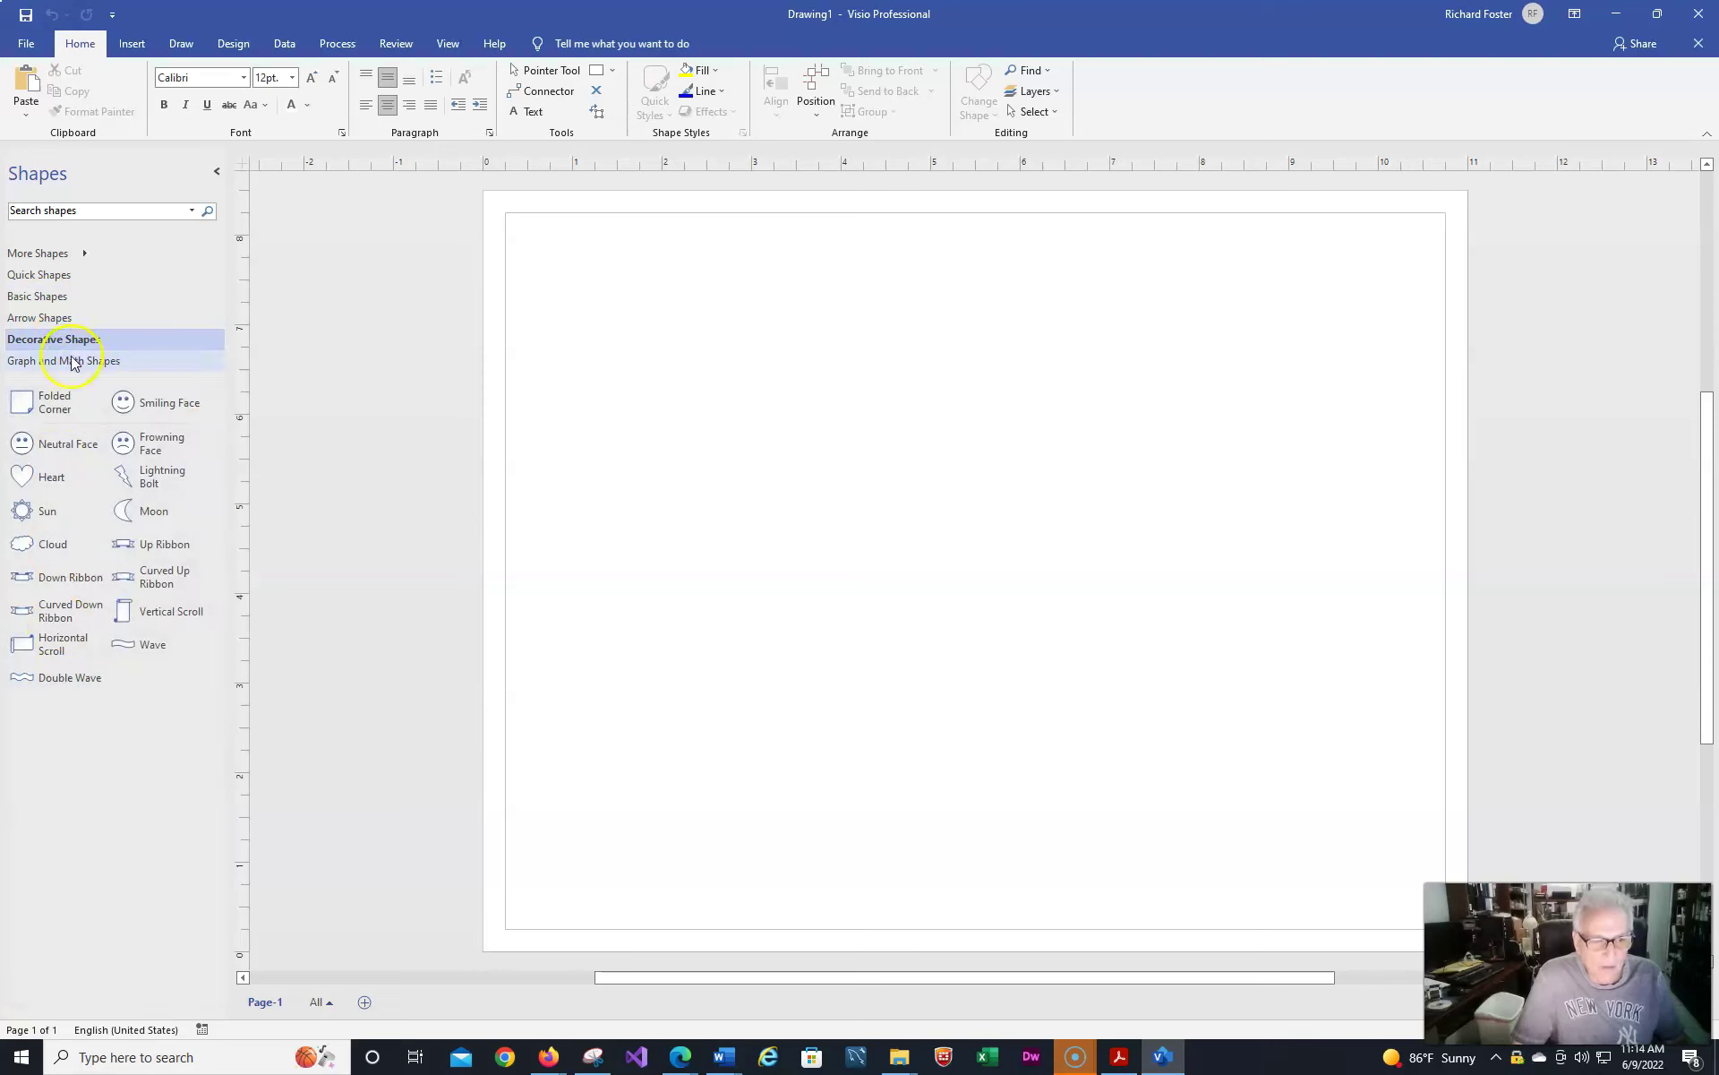
click(71, 364)
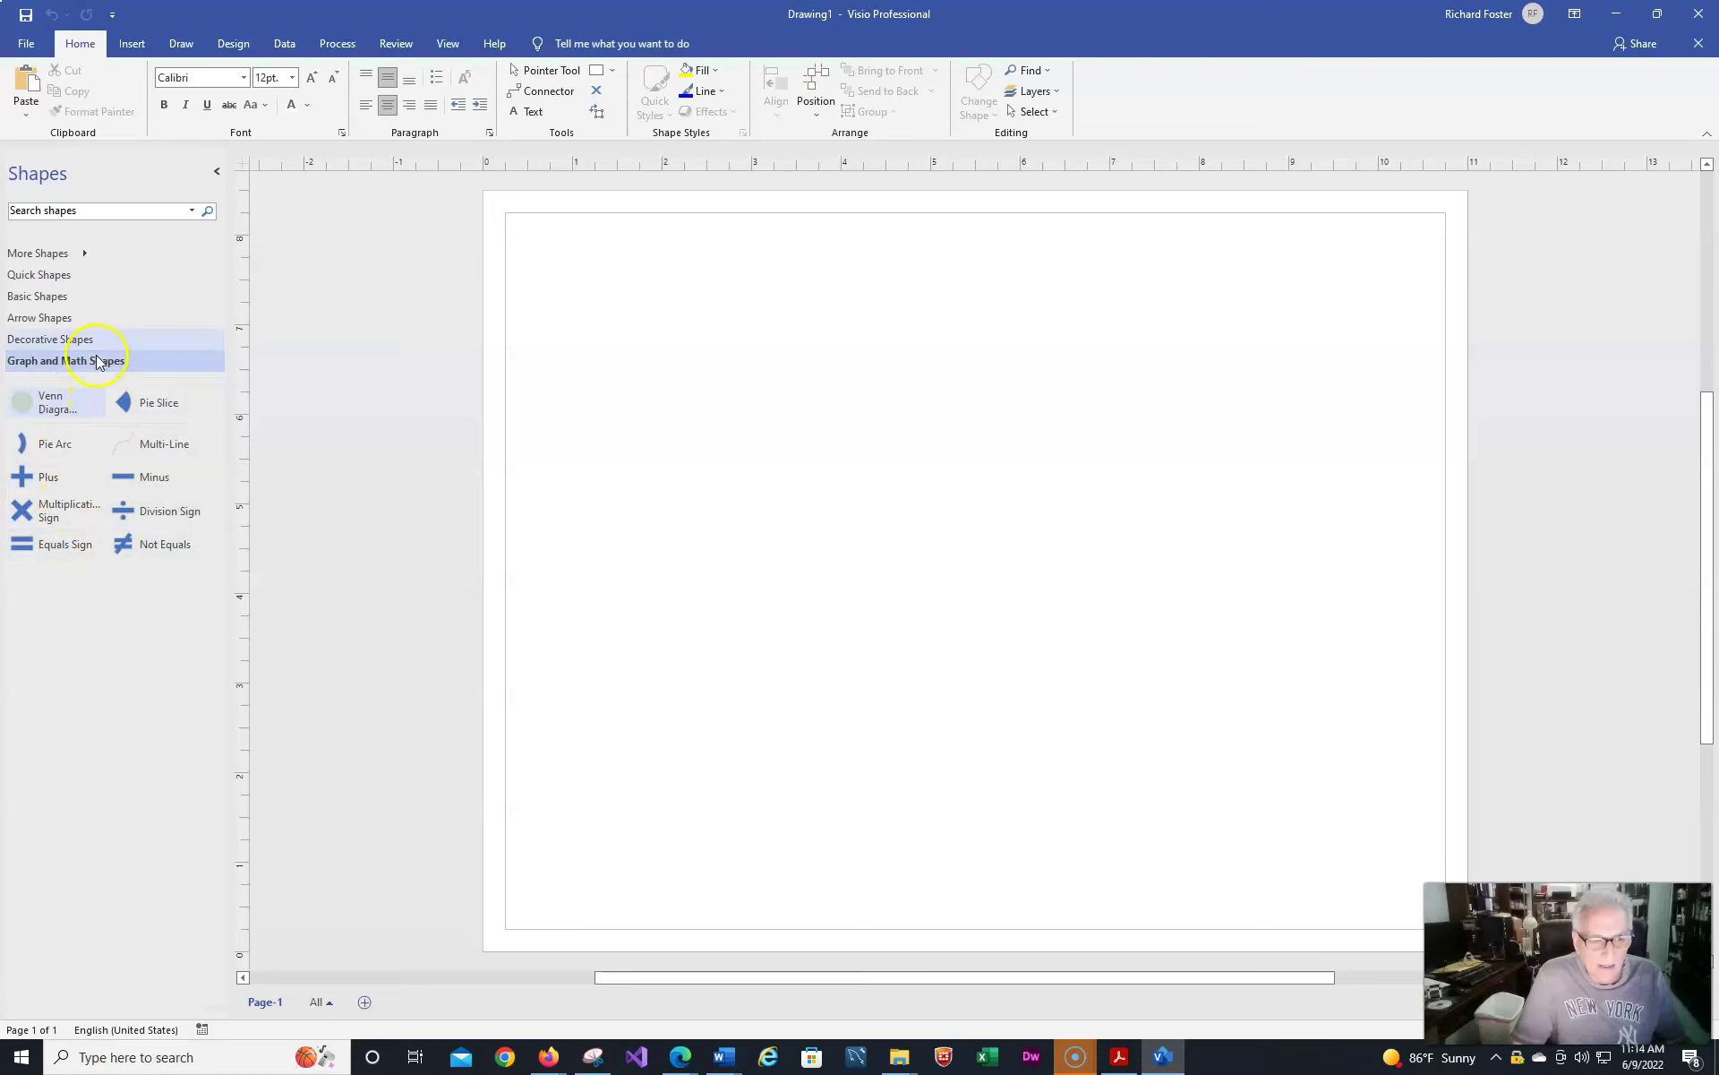
click(84, 257)
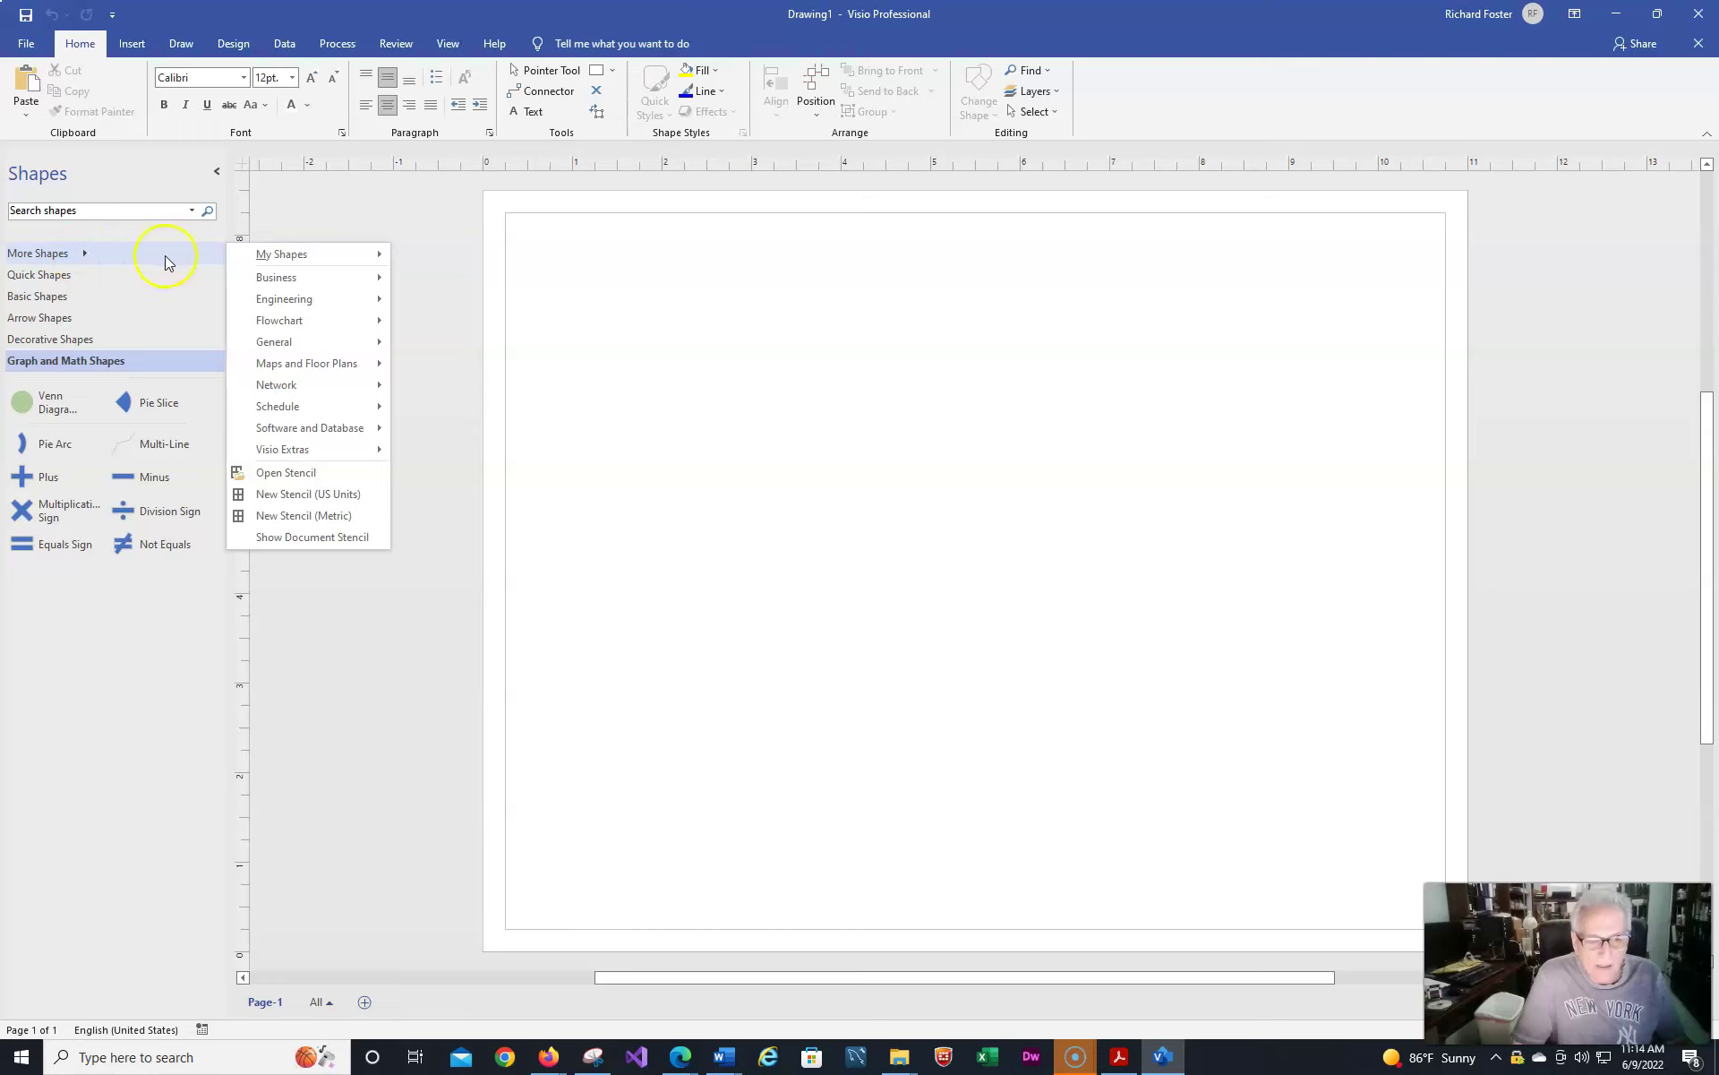
mouse_move(271, 285)
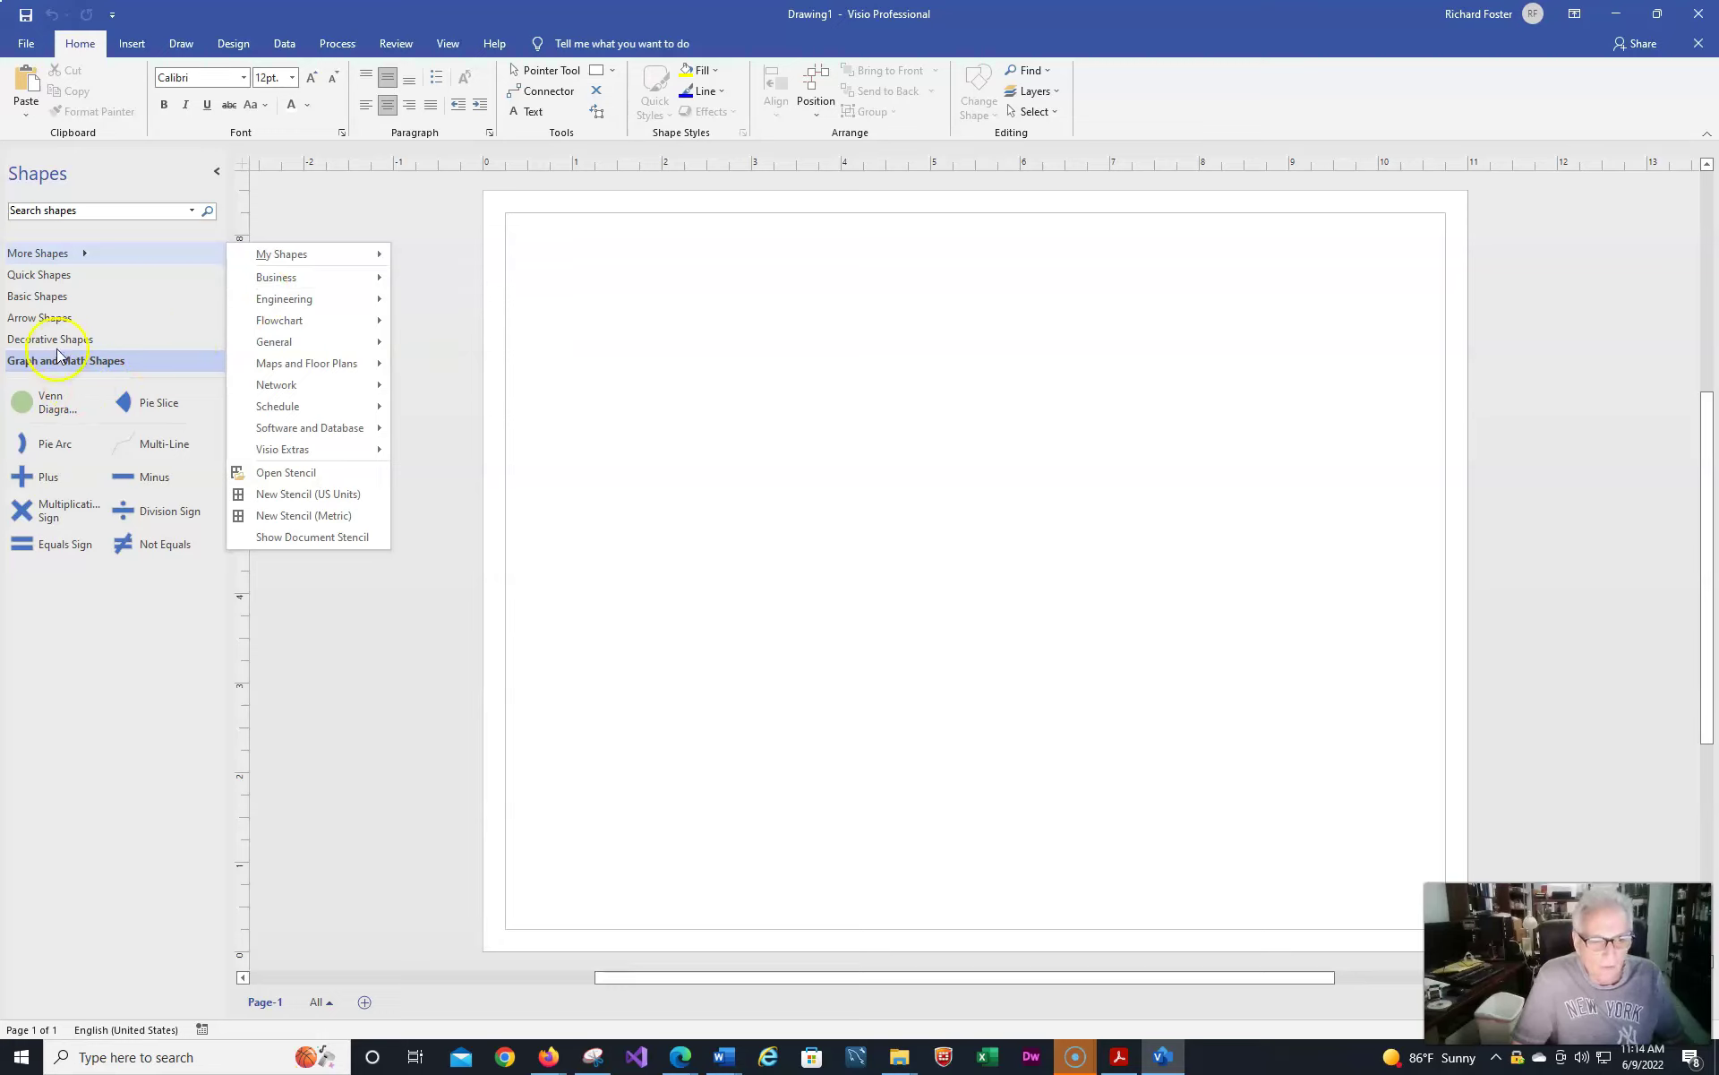
click(54, 299)
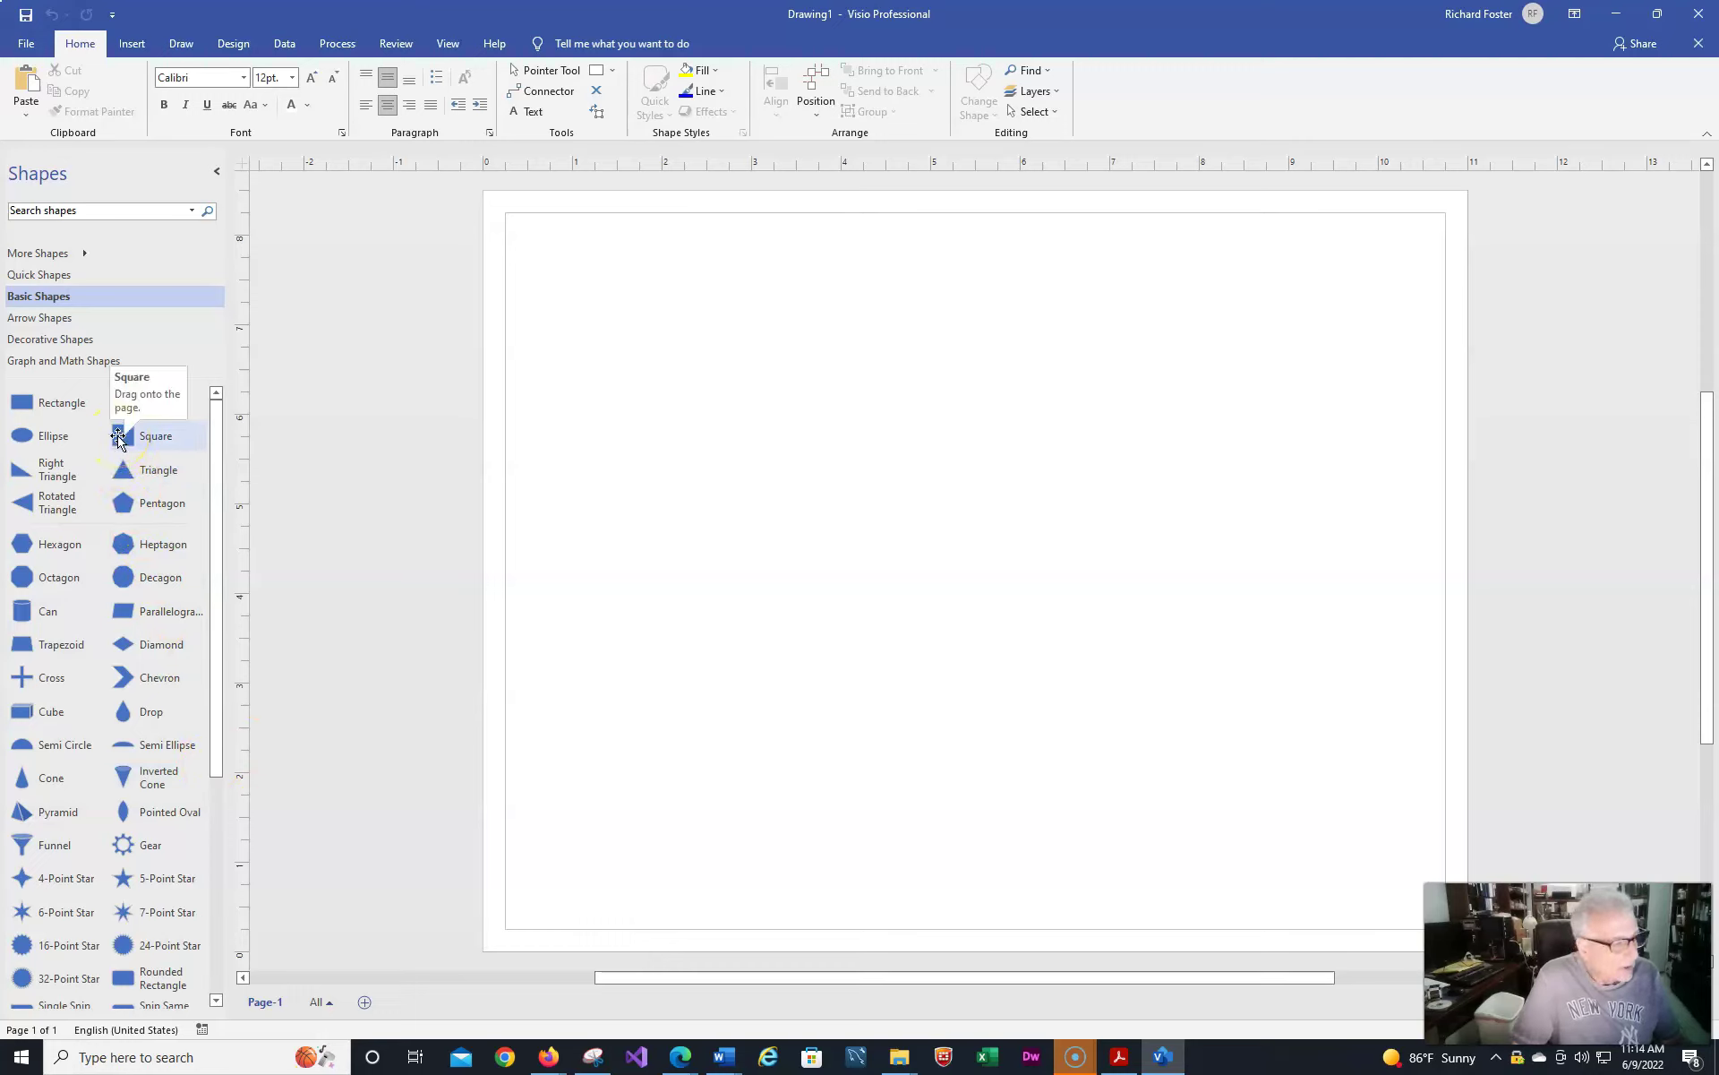
Step: Place a Square shape near the top-left of the page
click(118, 439)
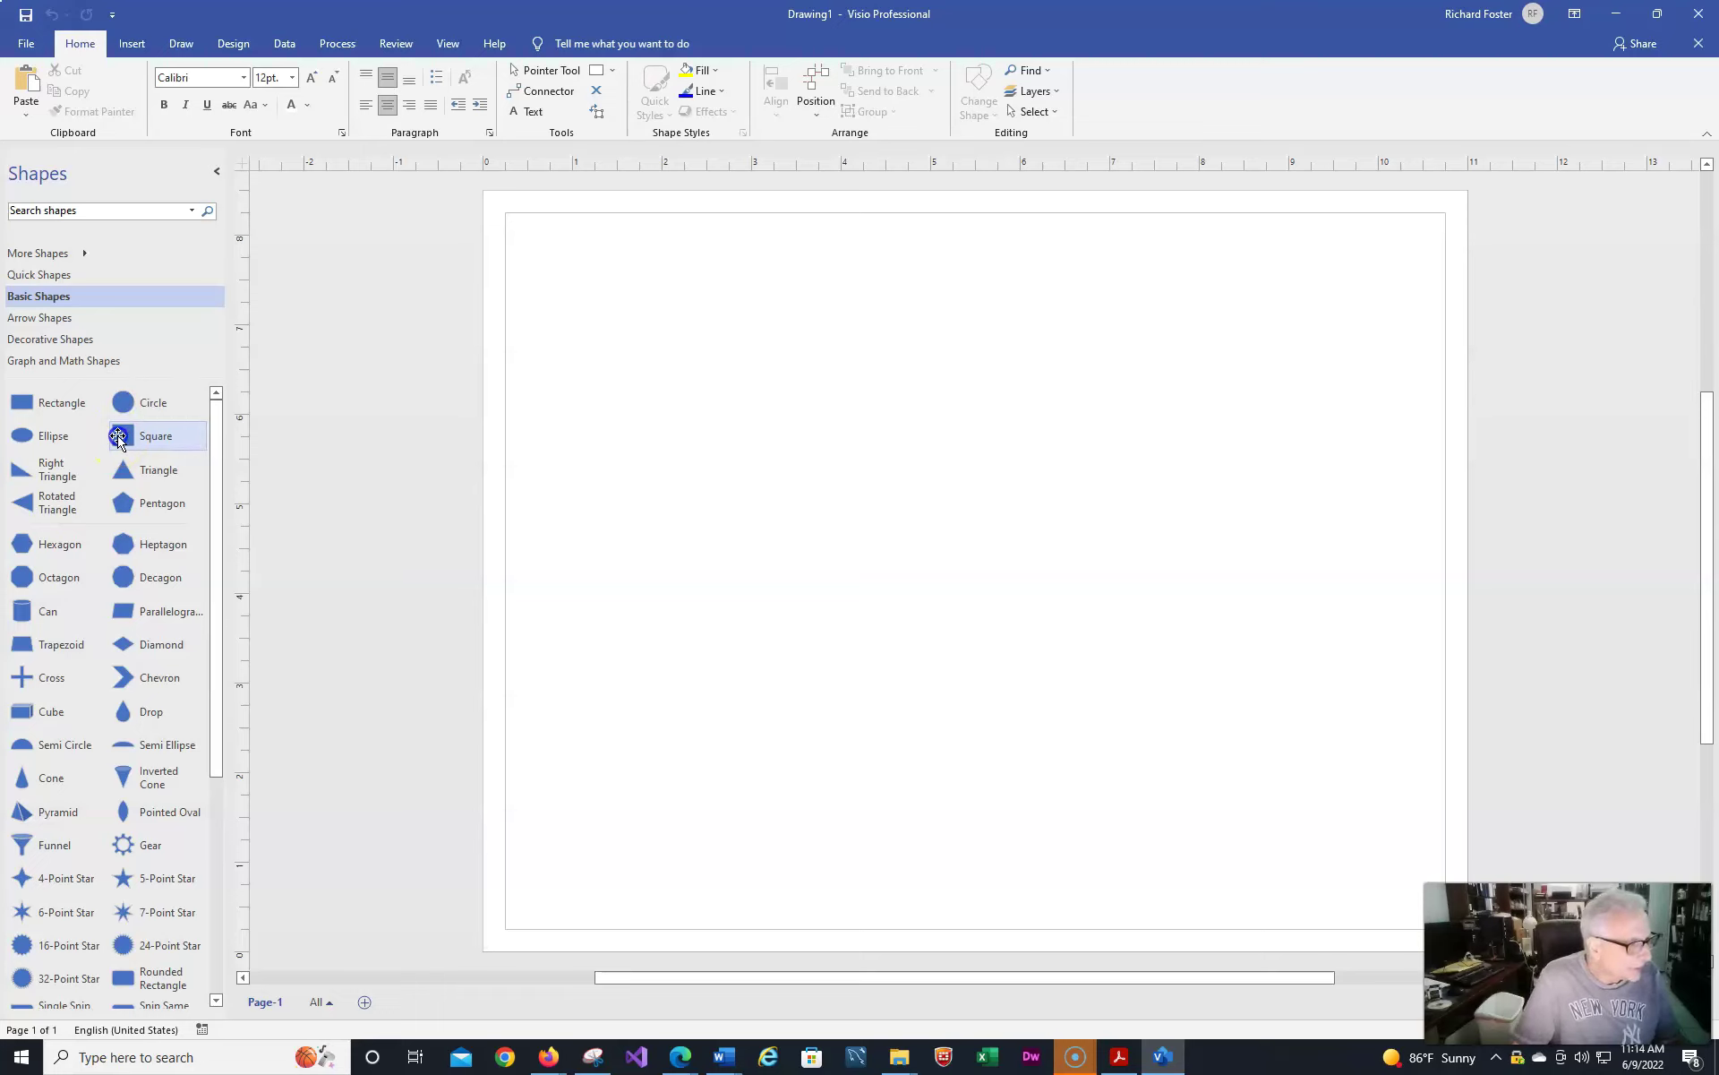
drag(118, 439, 600, 305)
click(645, 380)
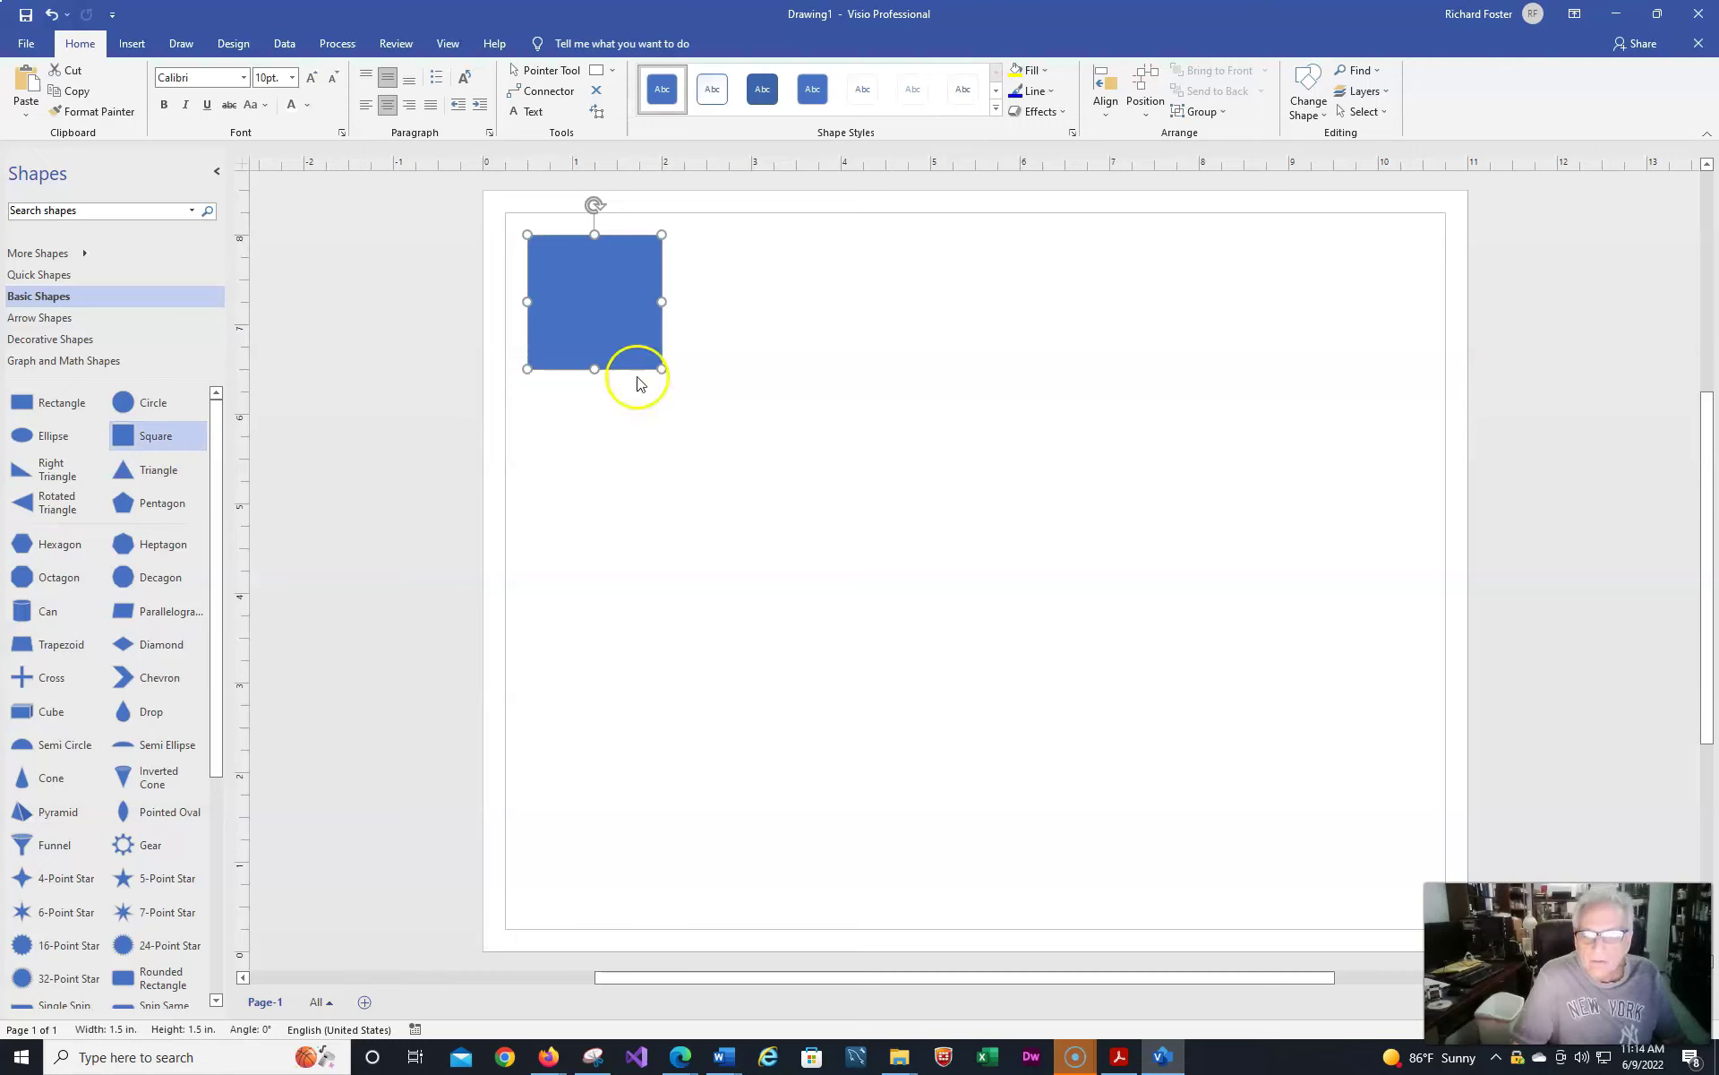
click(602, 240)
click(599, 299)
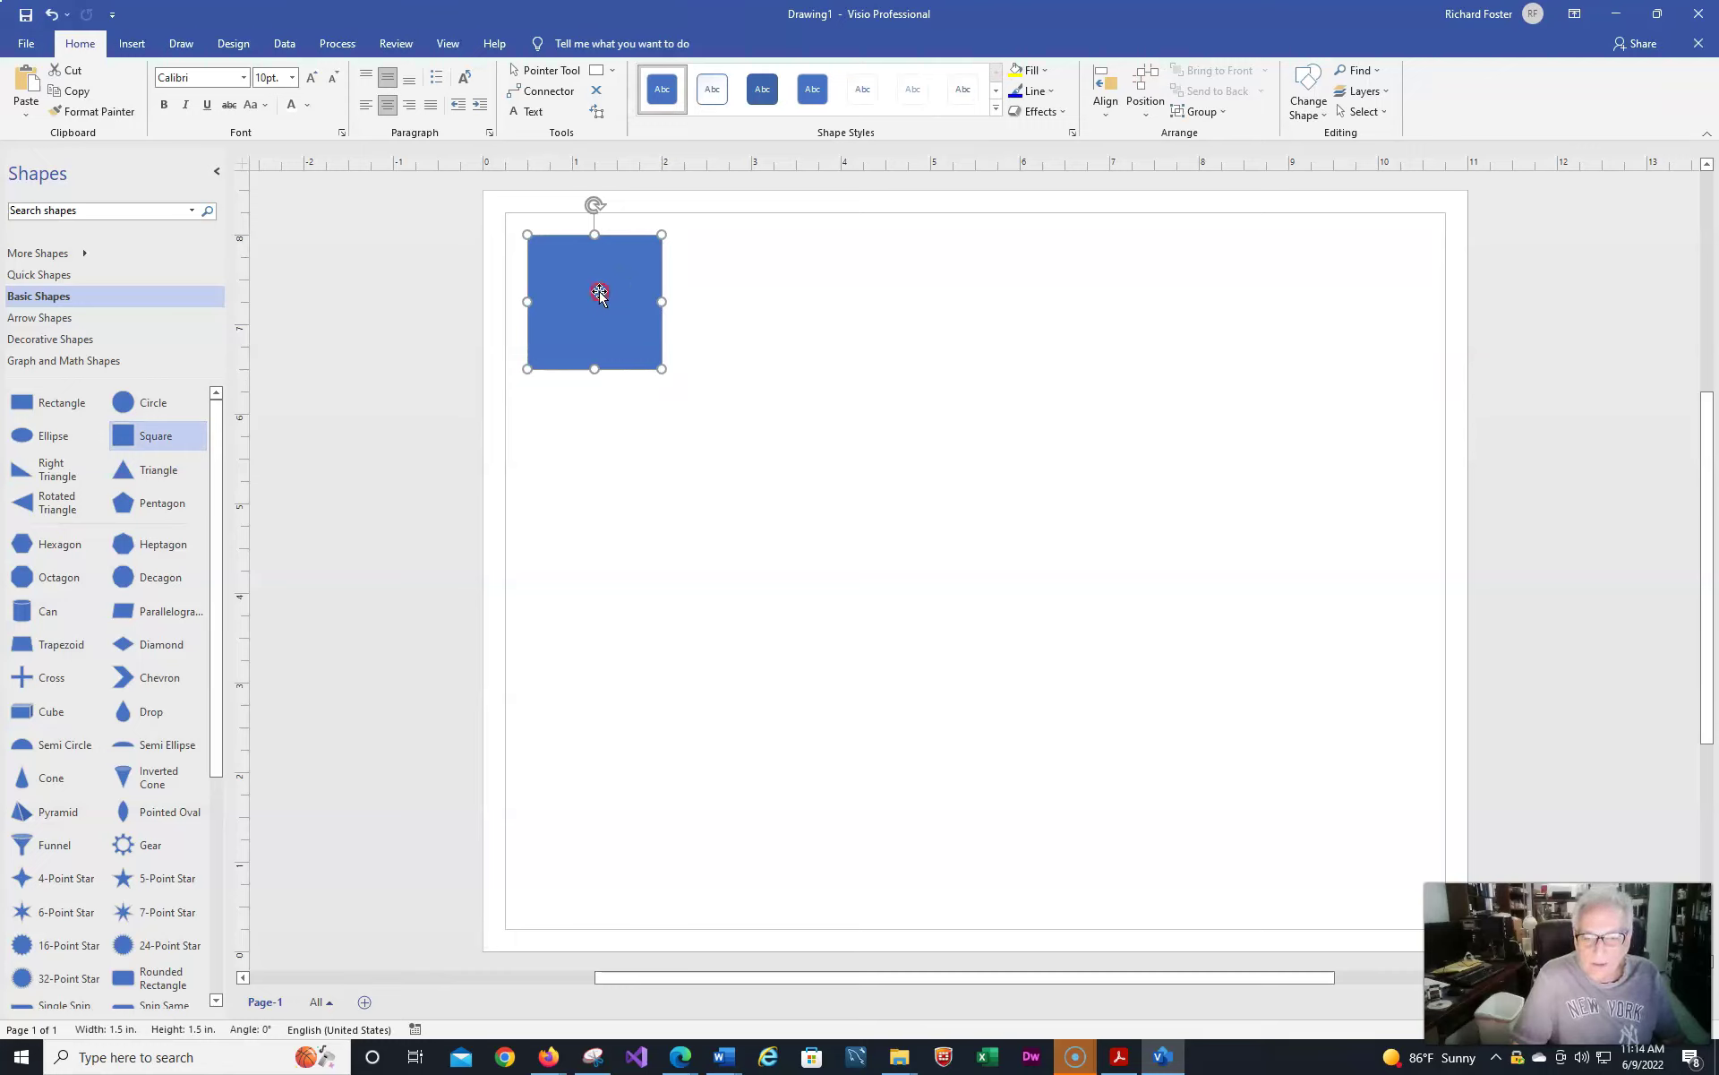
Step: Label the square 'Creates Online Order', with Order on its own line
right_click(599, 294)
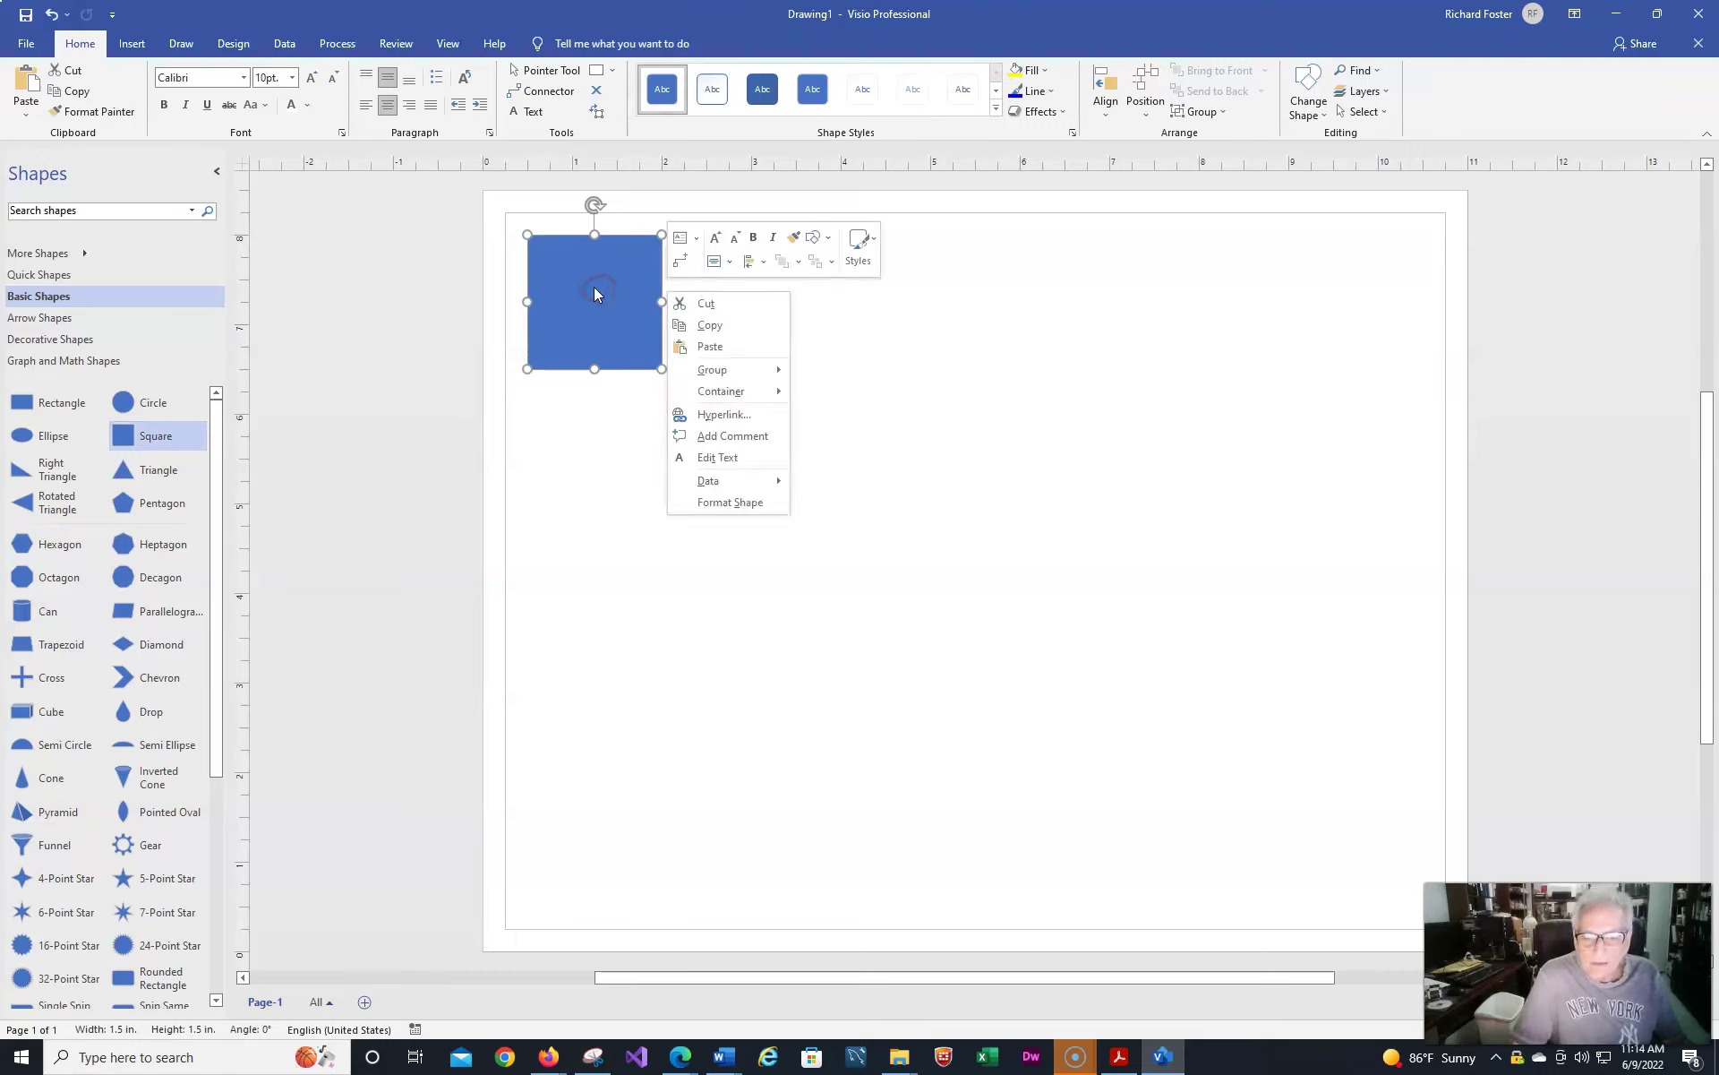
click(714, 459)
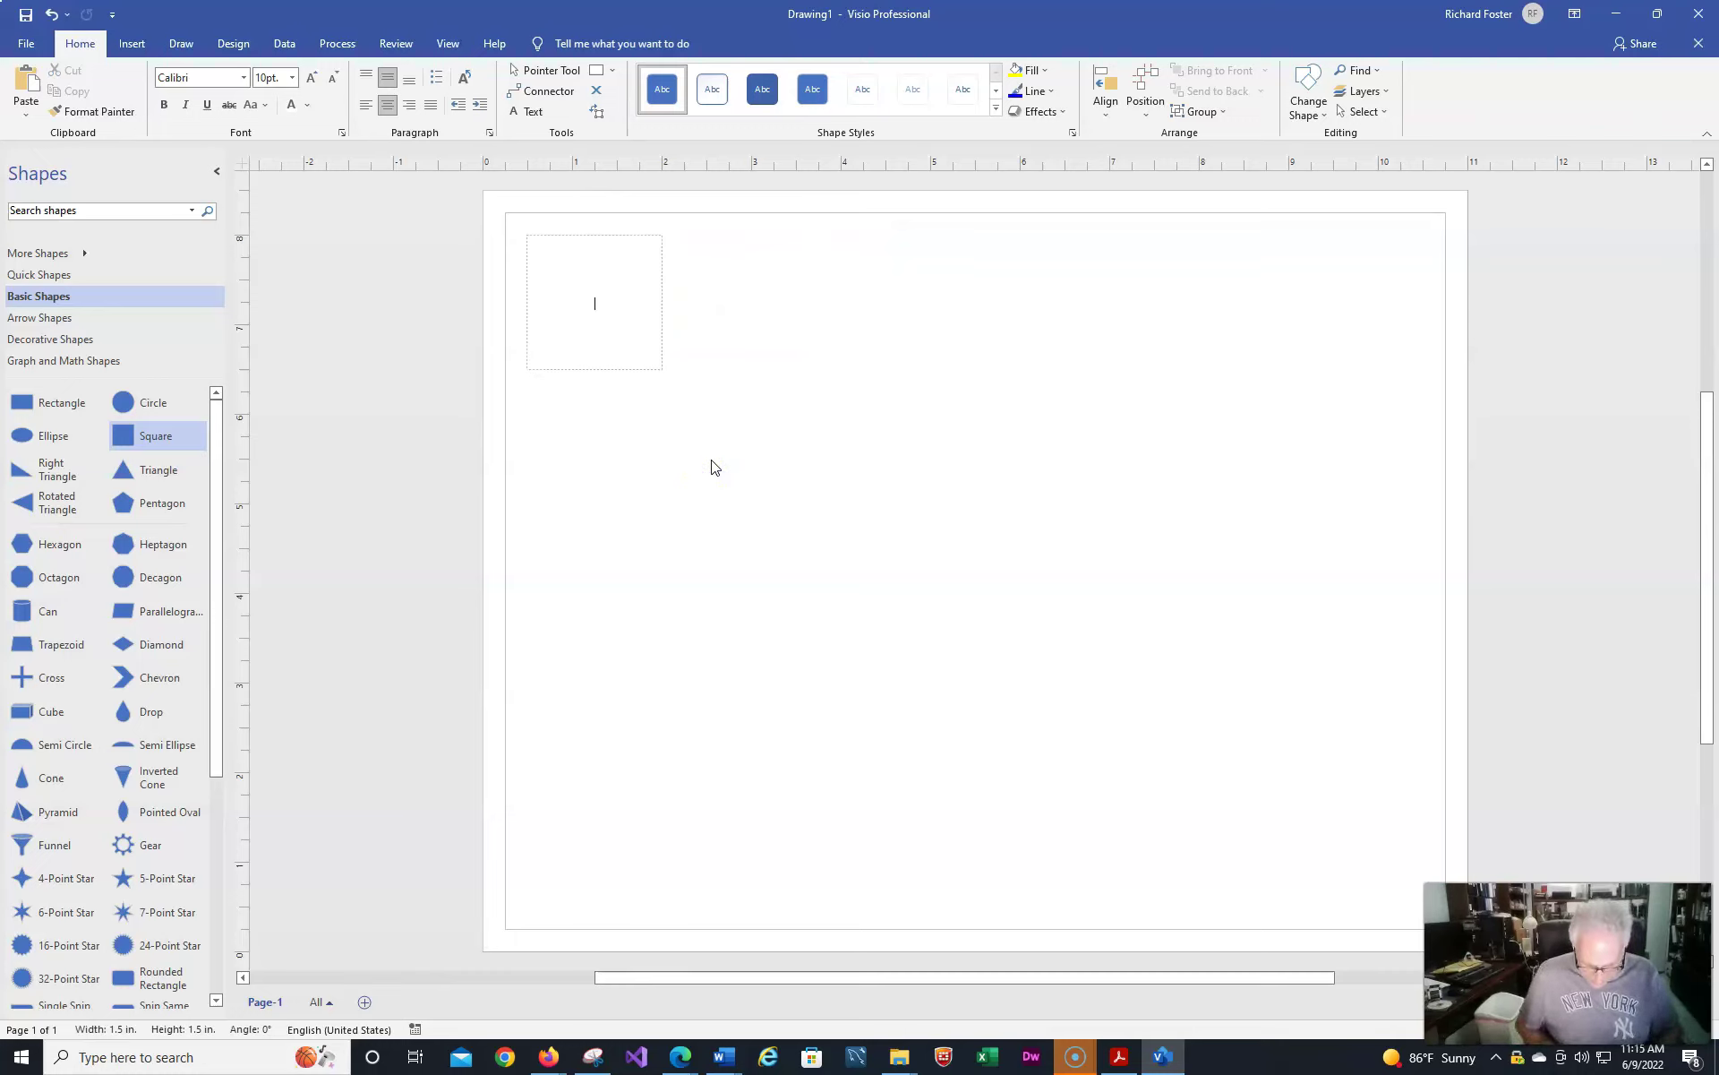
text(Create)
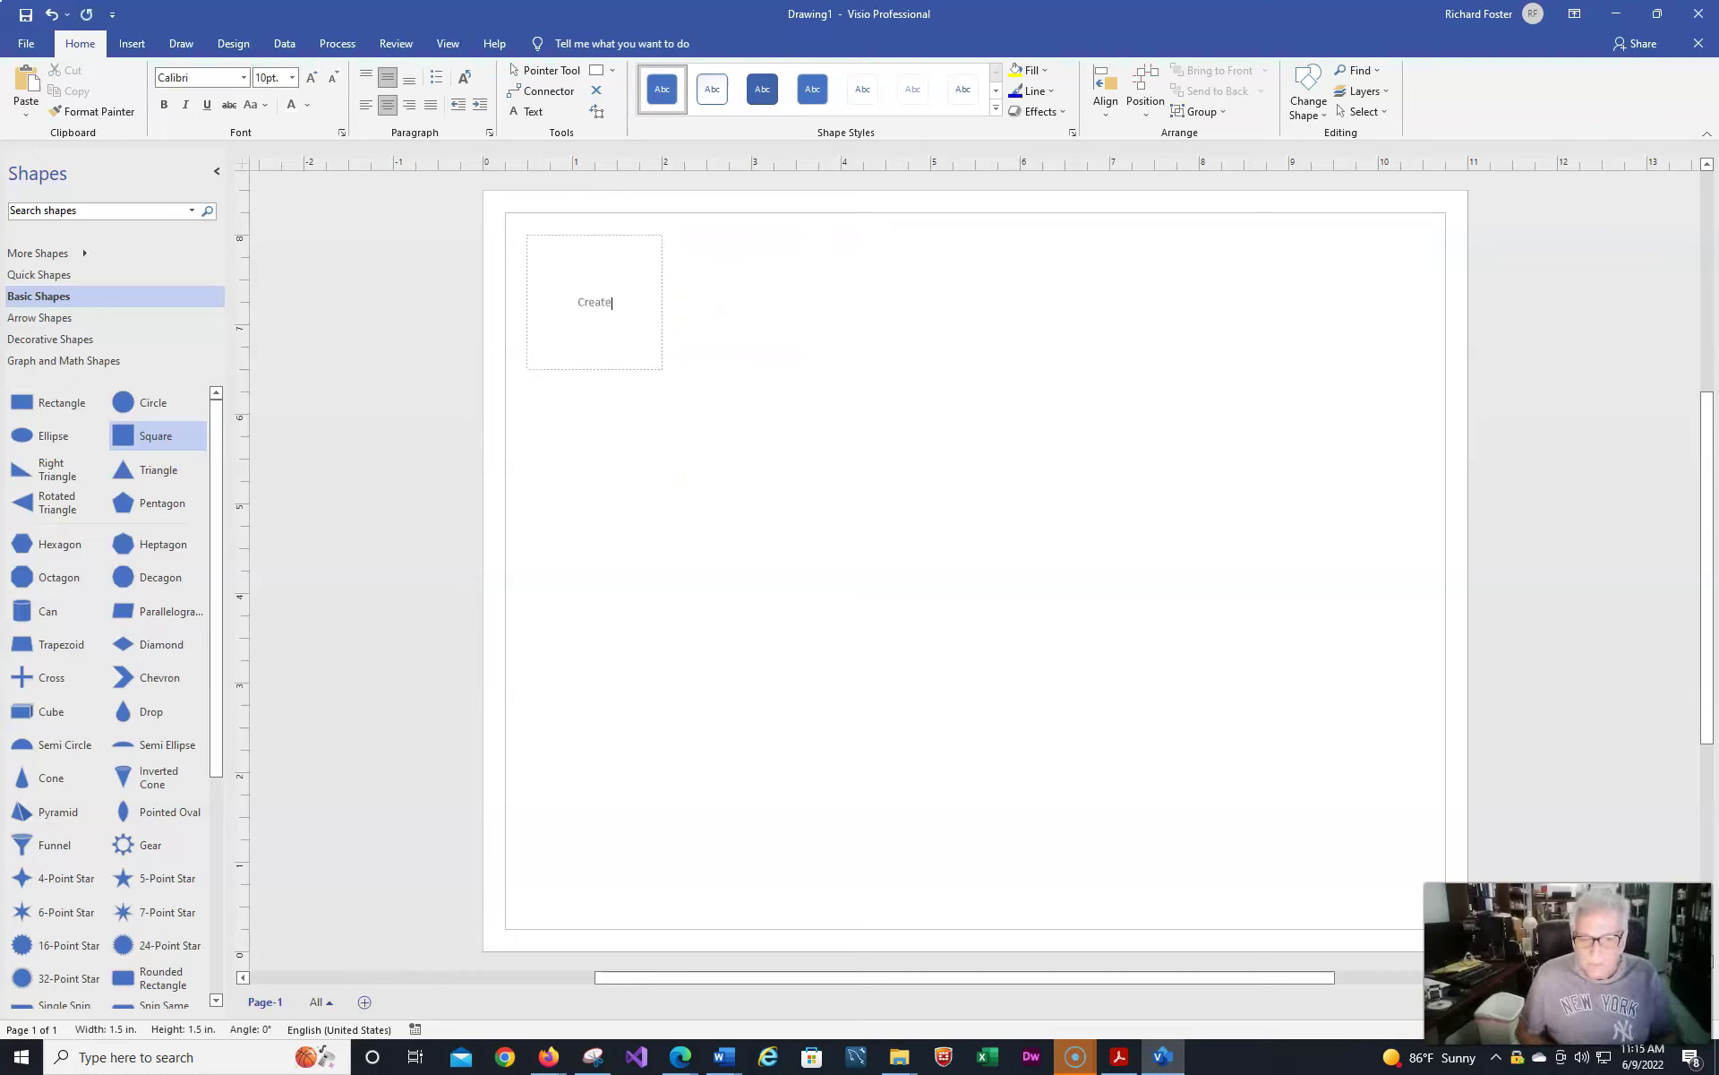
text(s Online Order)
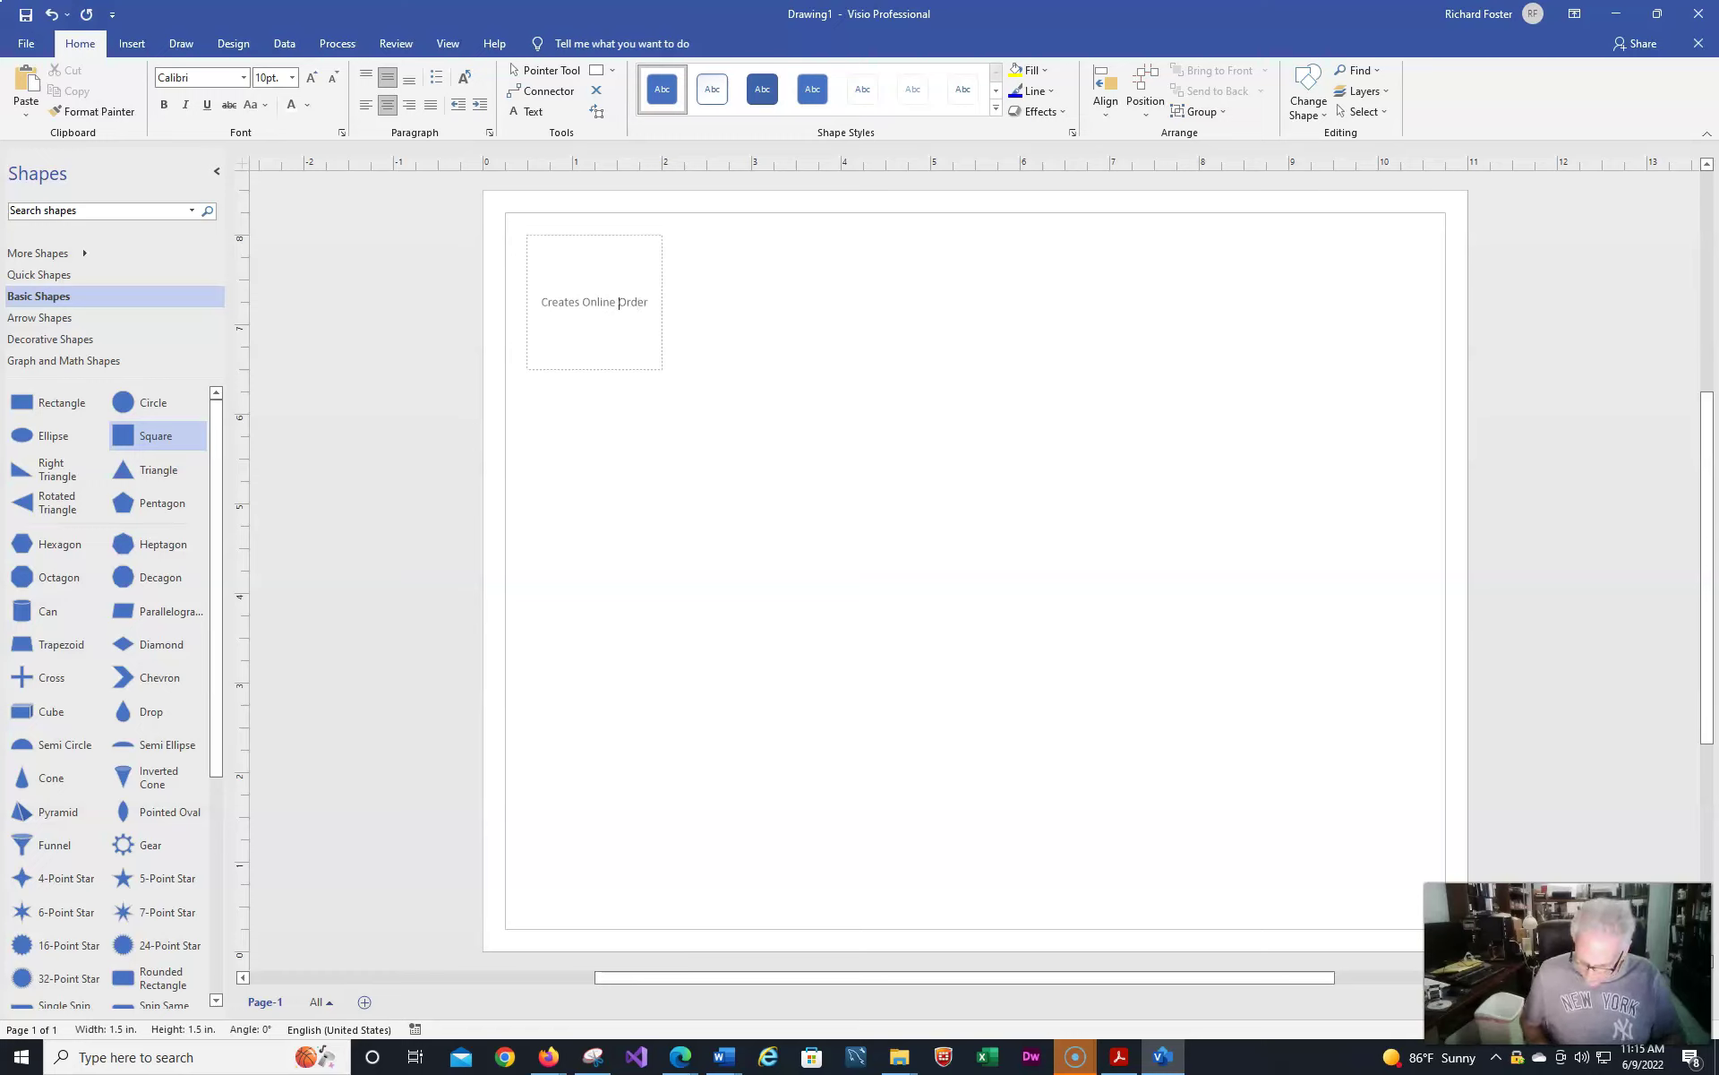
key(Return)
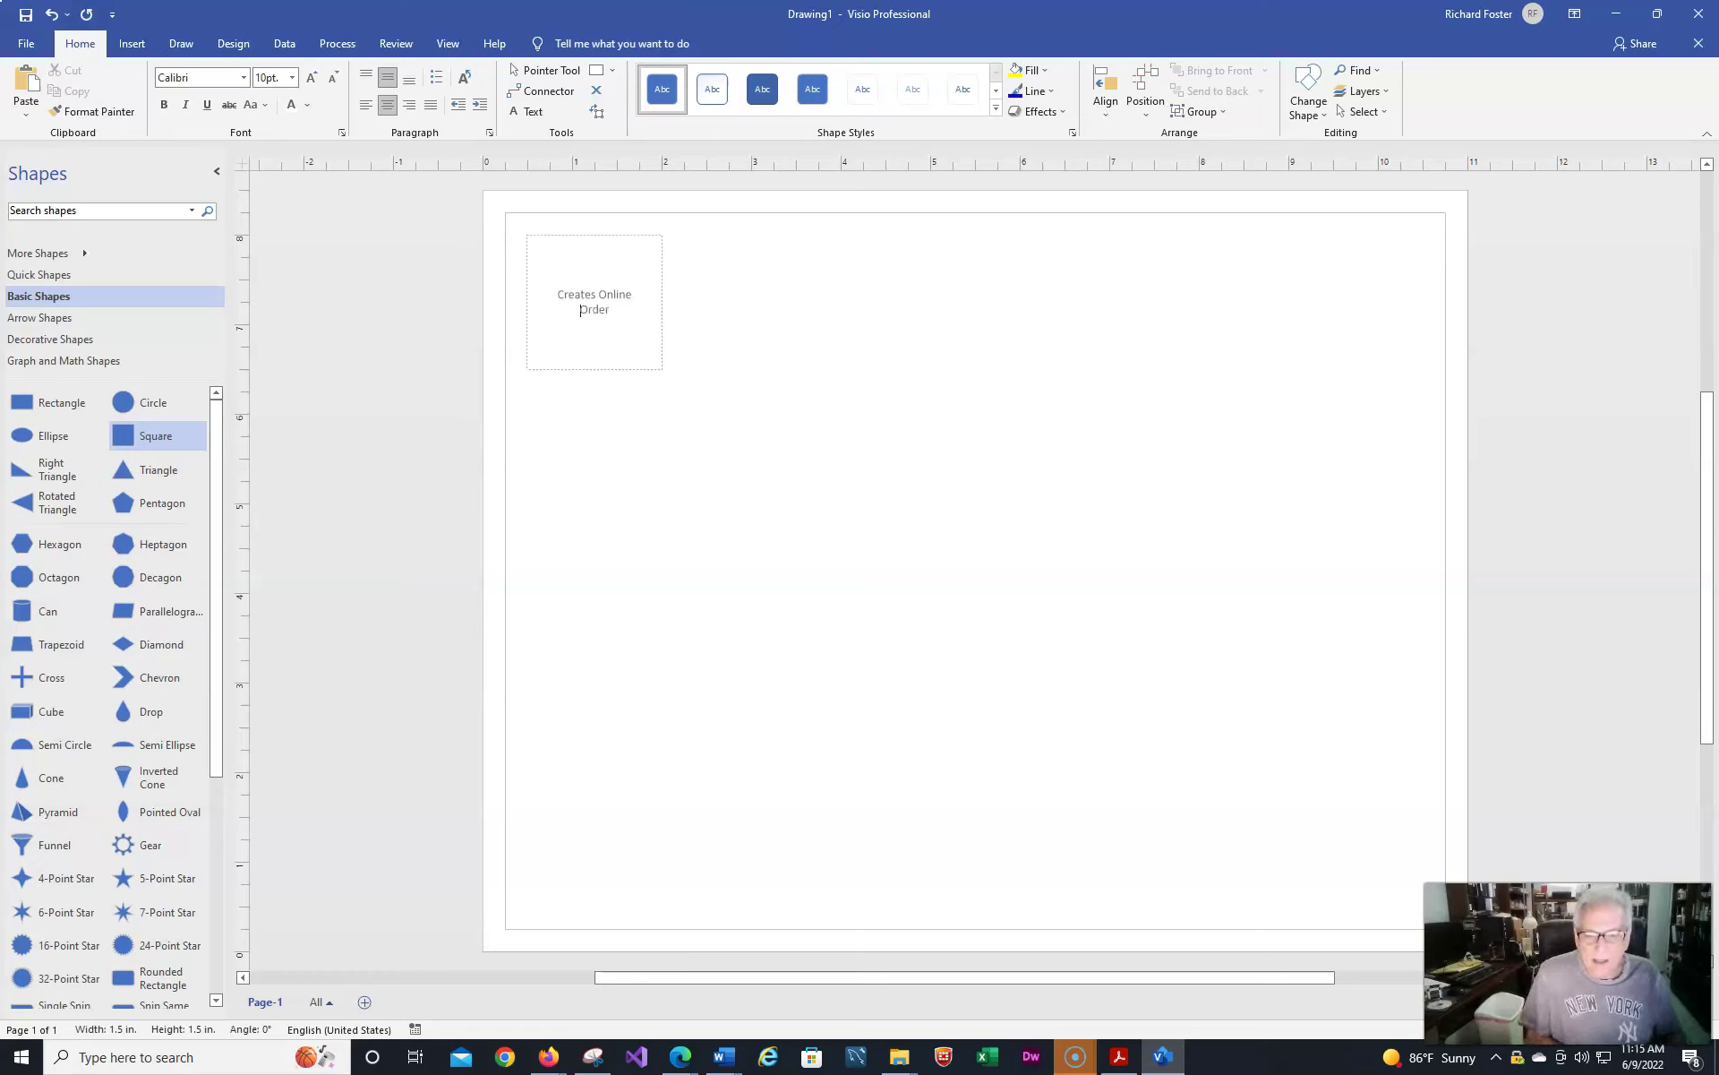
click(784, 321)
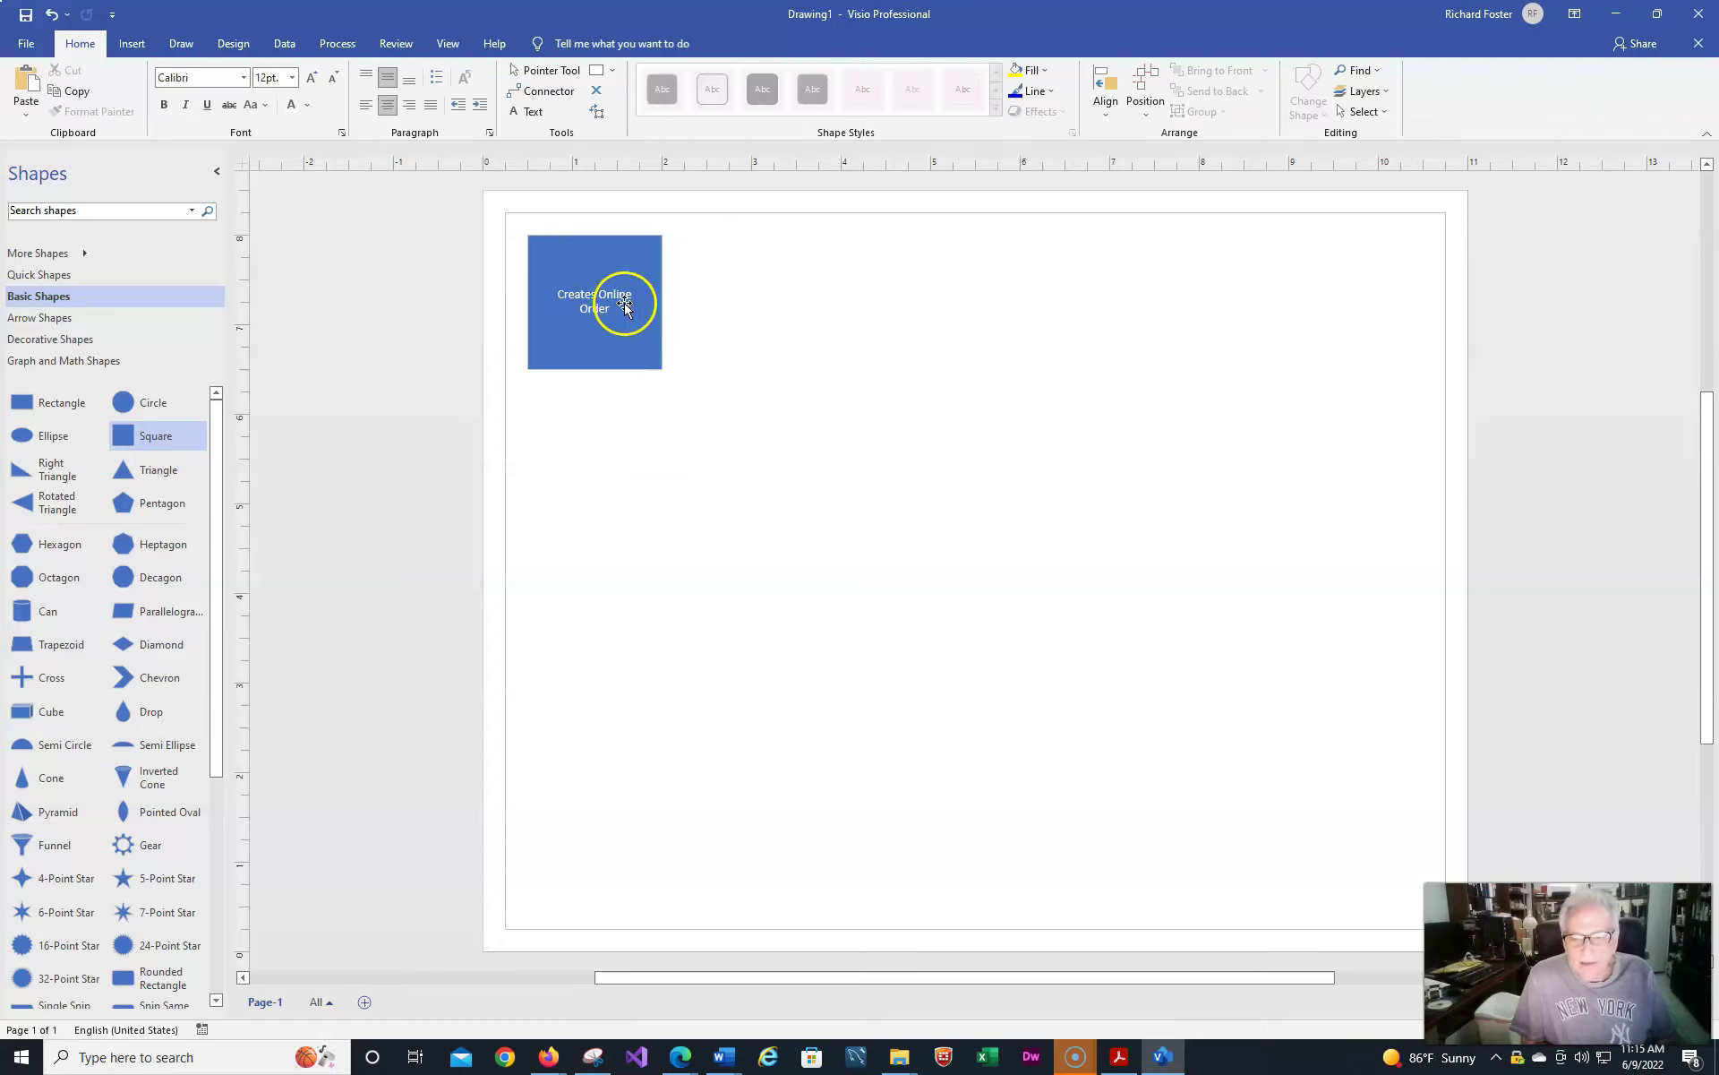
Step: Add a second square to the right of the first
click(595, 265)
click(995, 108)
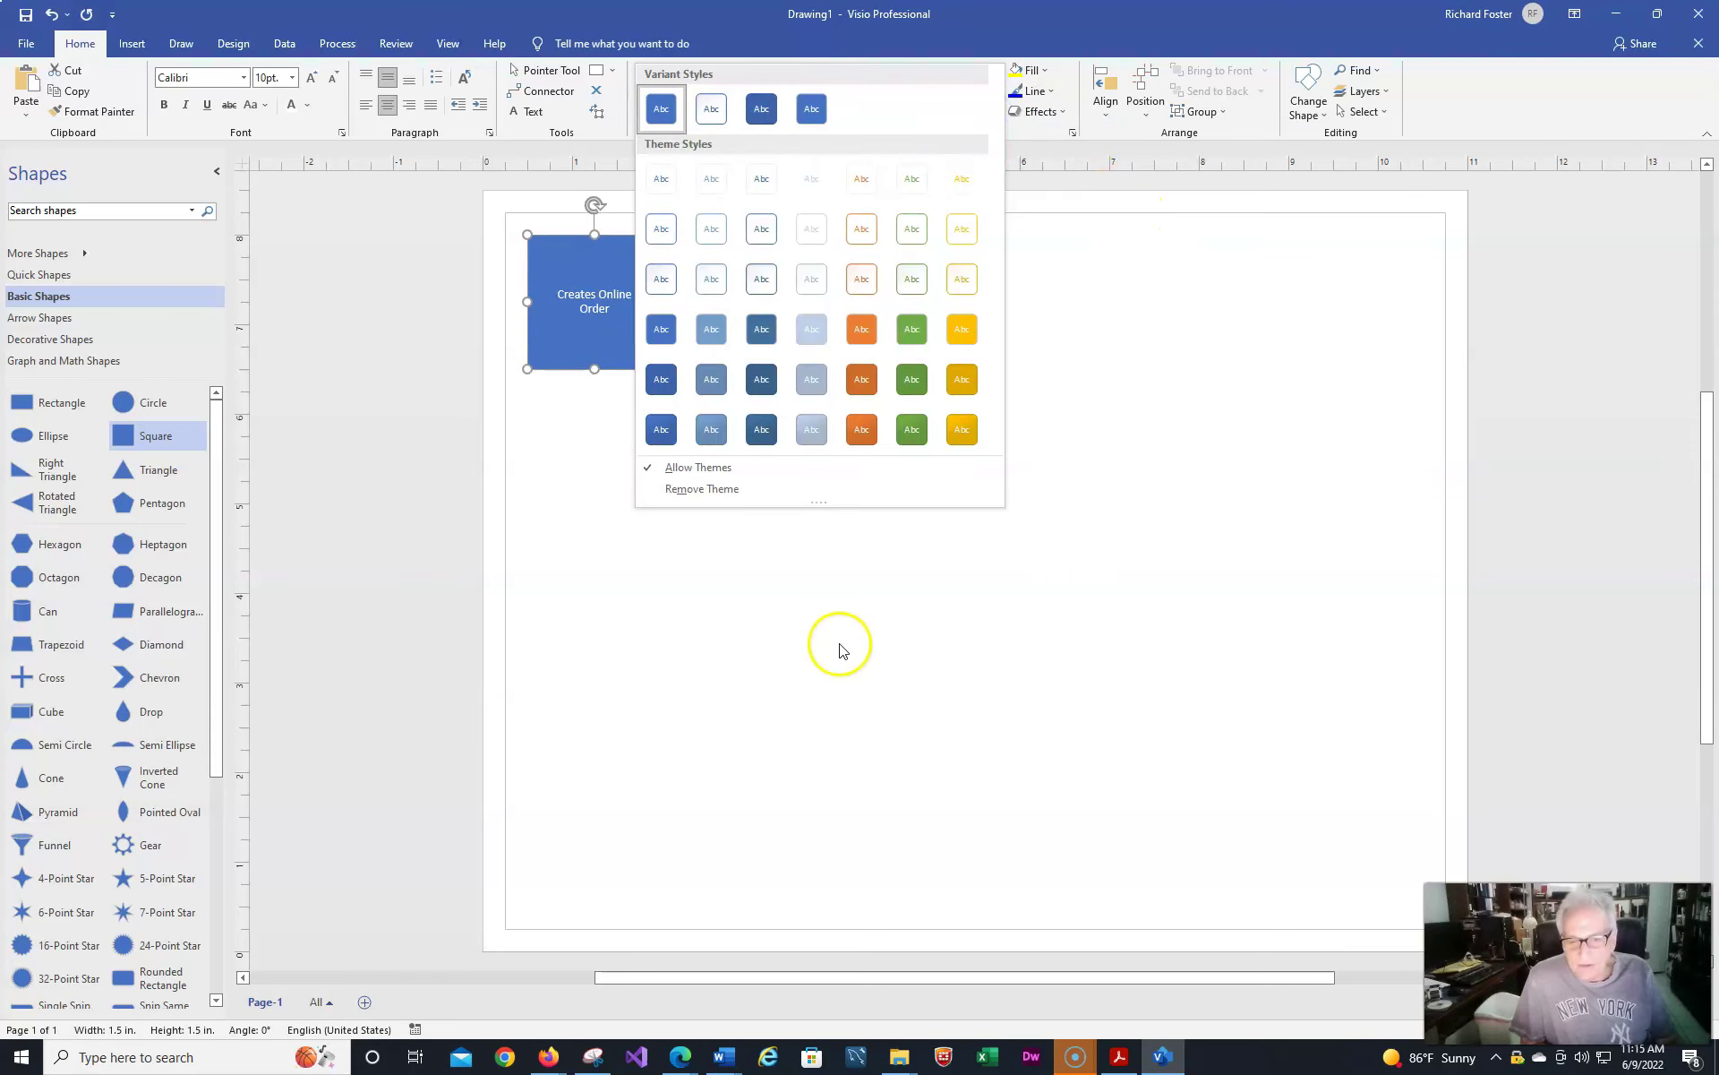
click(695, 637)
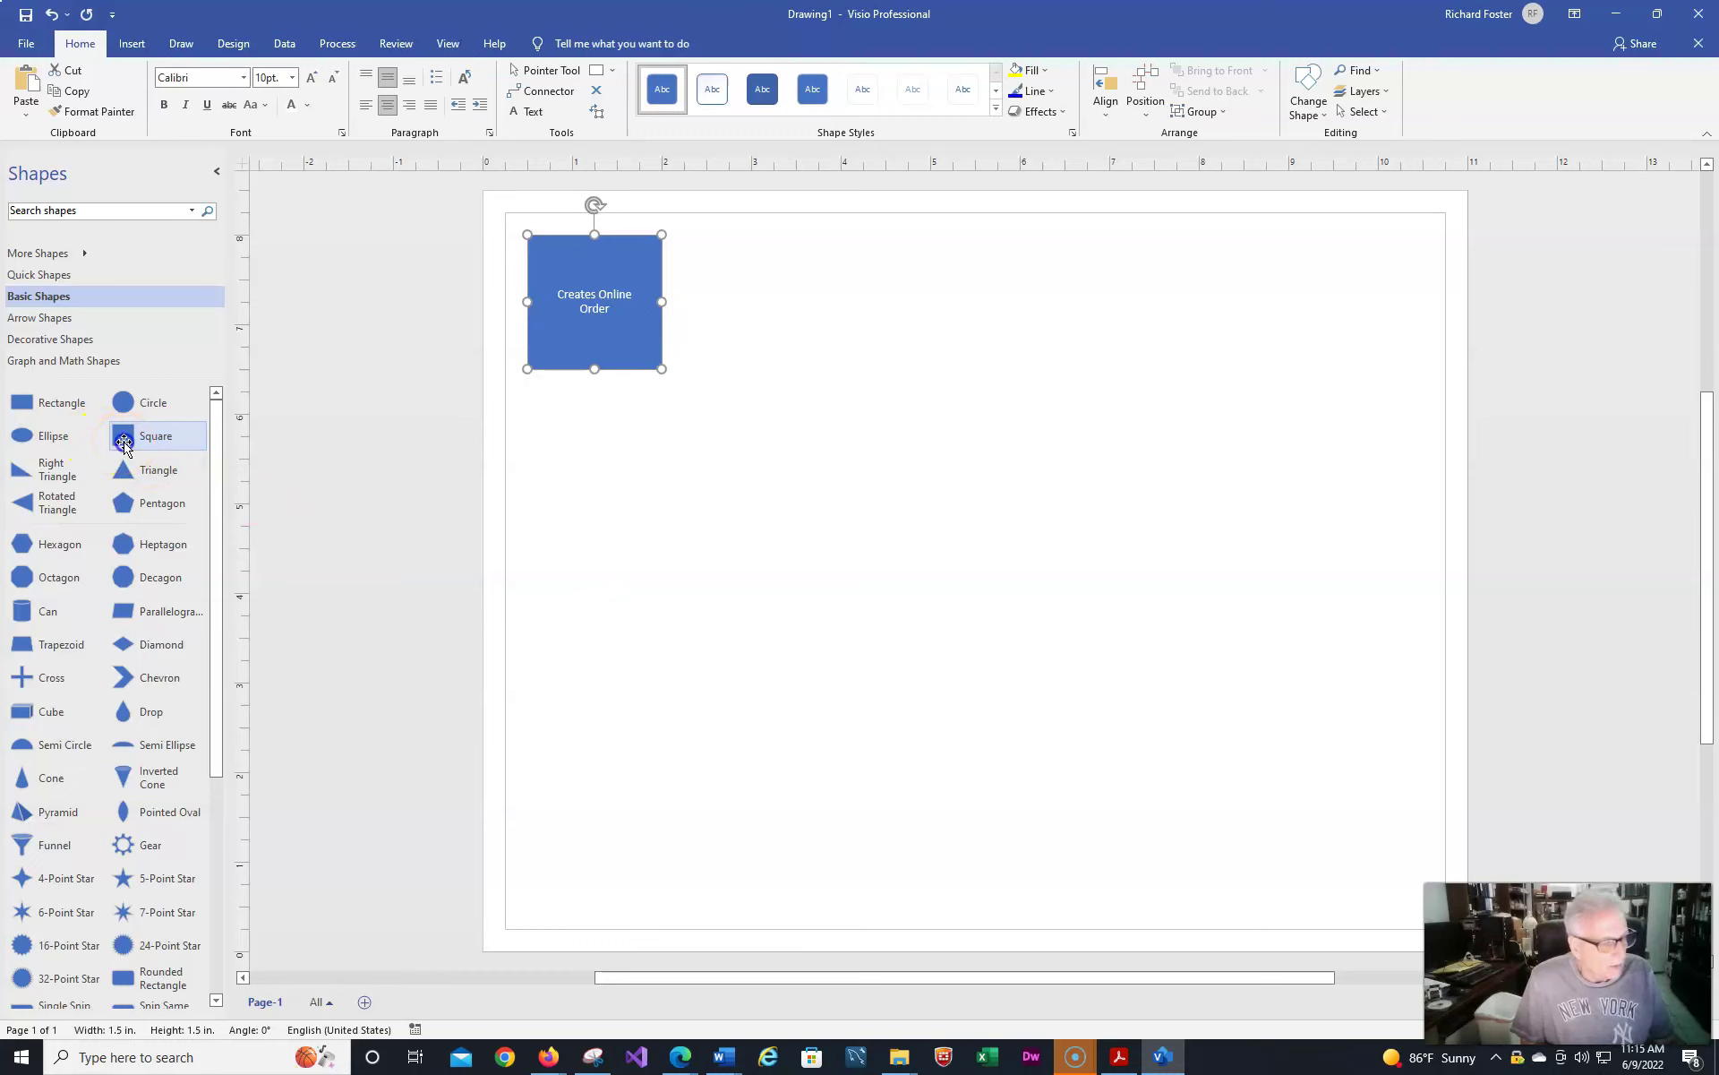
drag(123, 443, 776, 316)
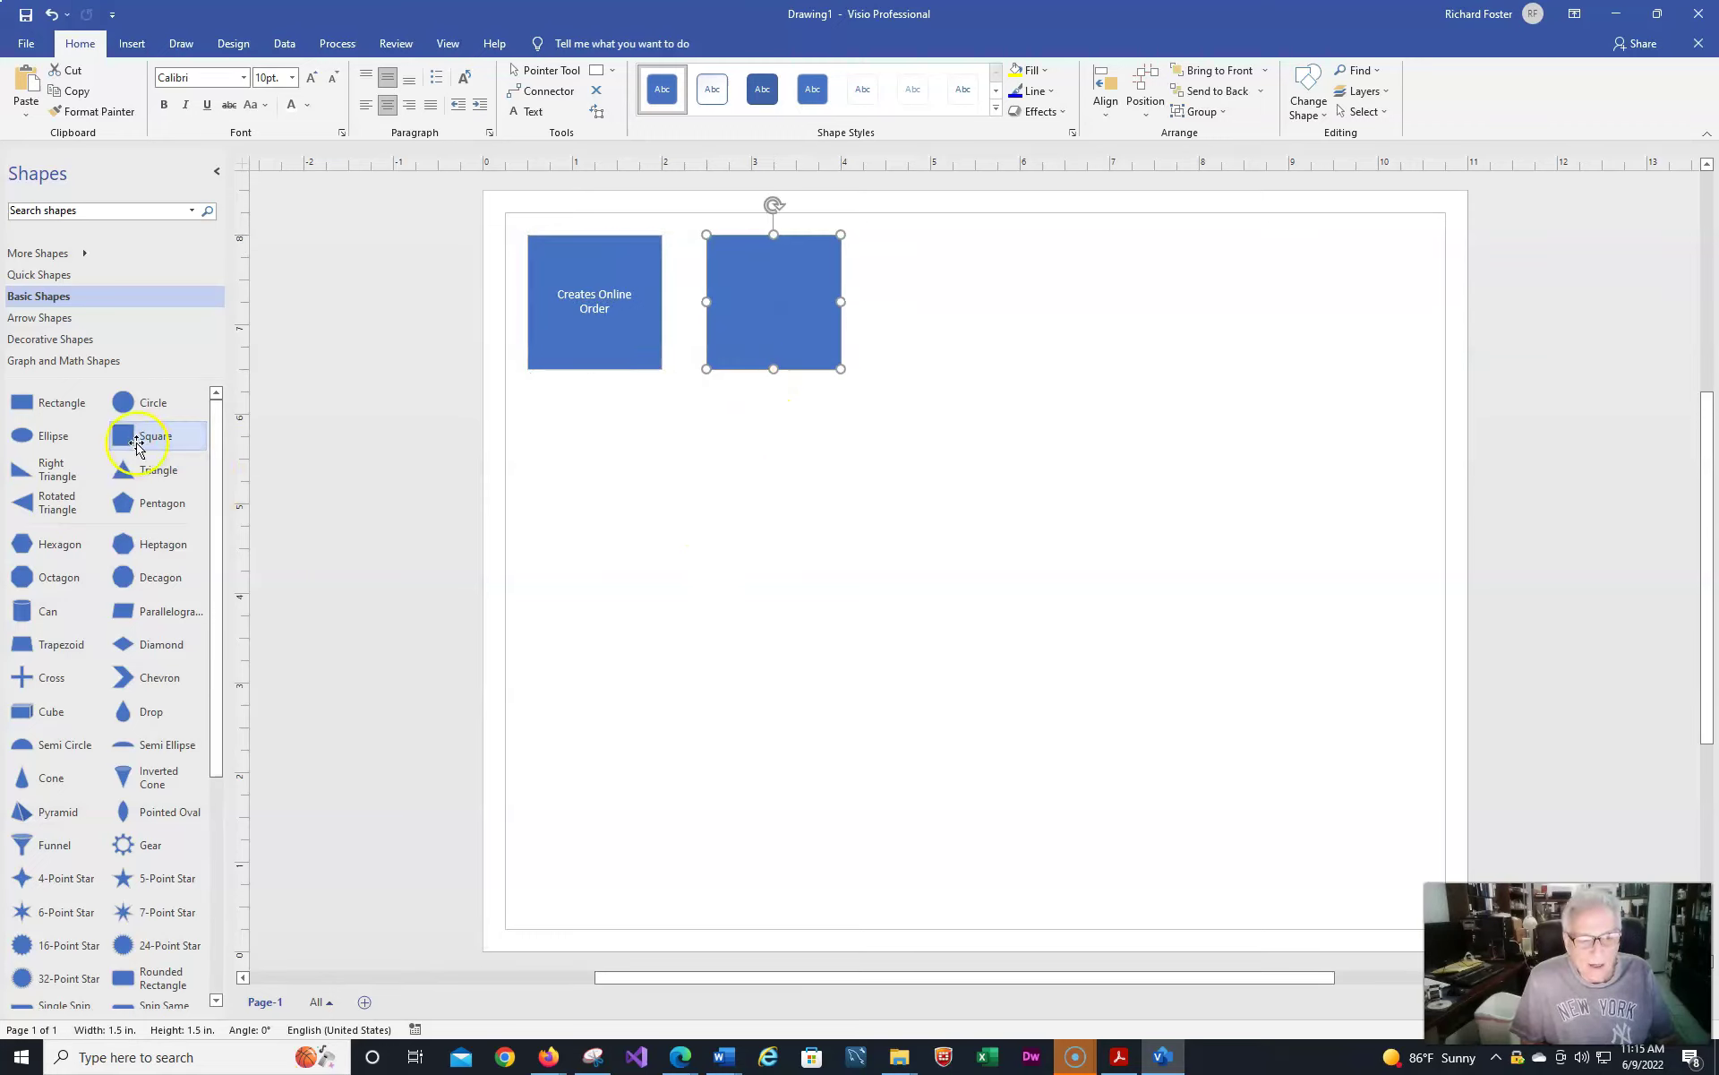
Step: Add three more squares to complete a row of five across the top
drag(135, 439, 969, 313)
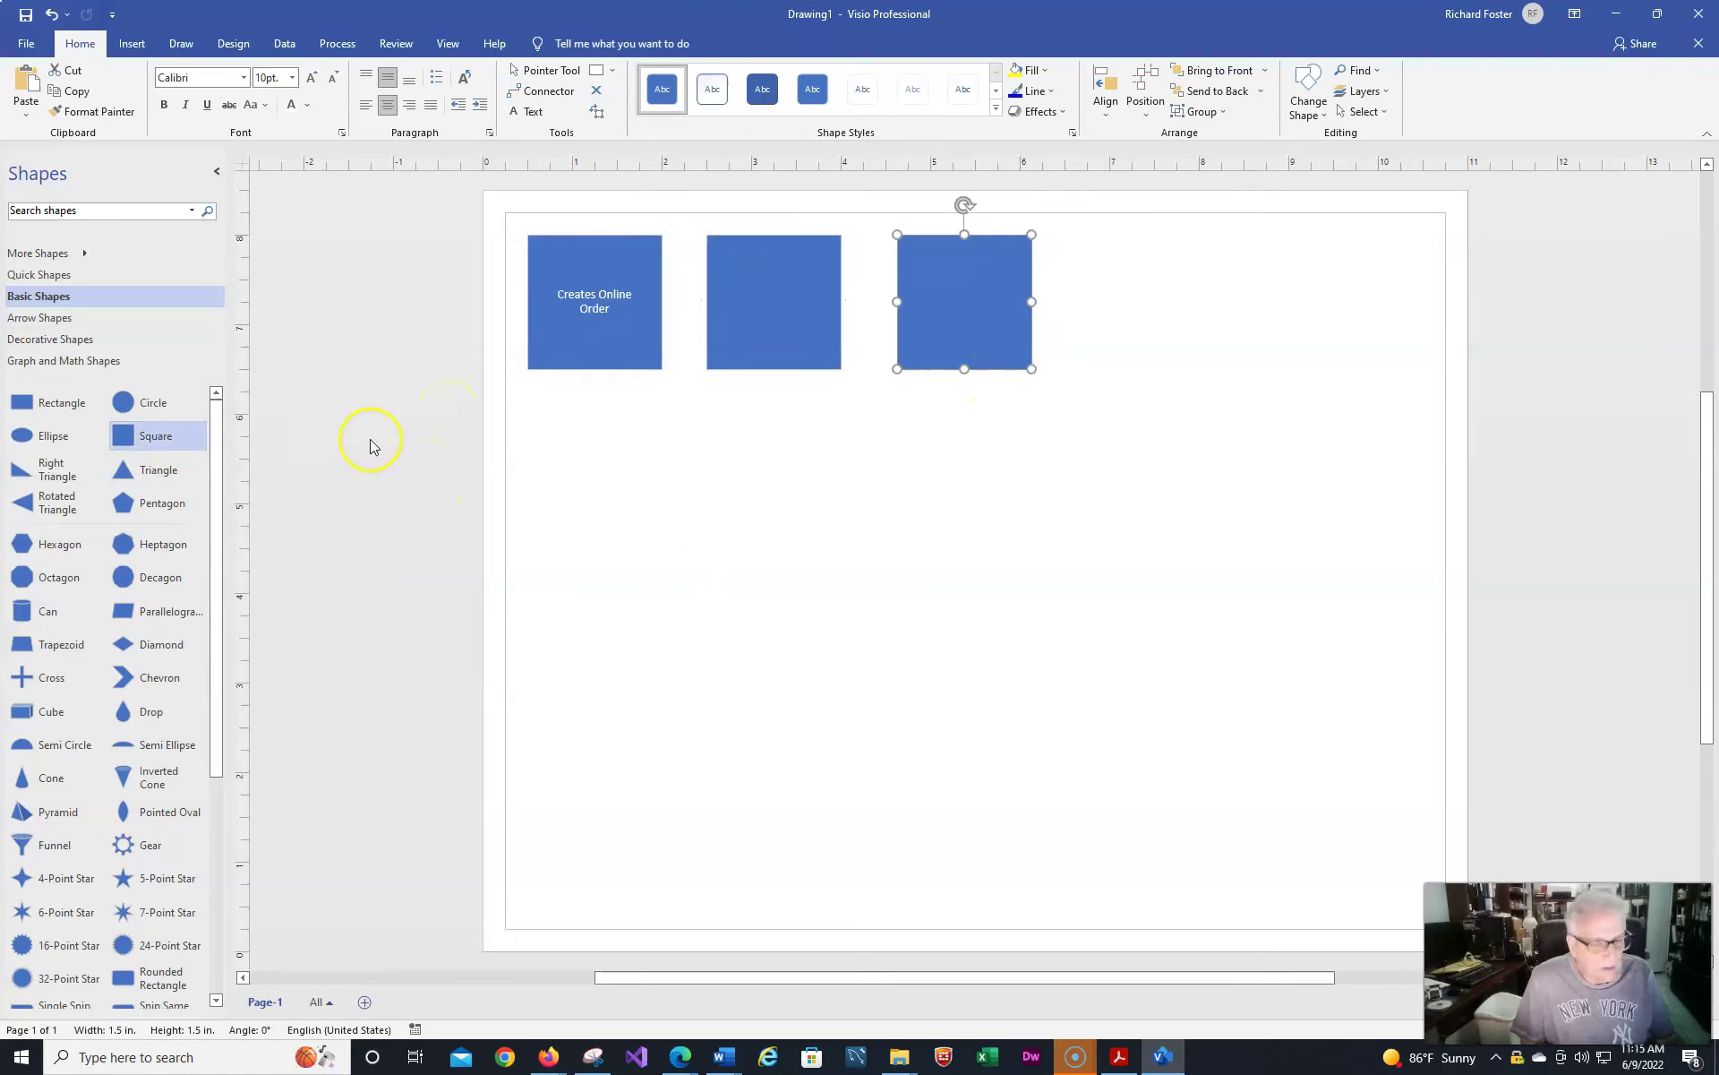
drag(118, 441, 1142, 300)
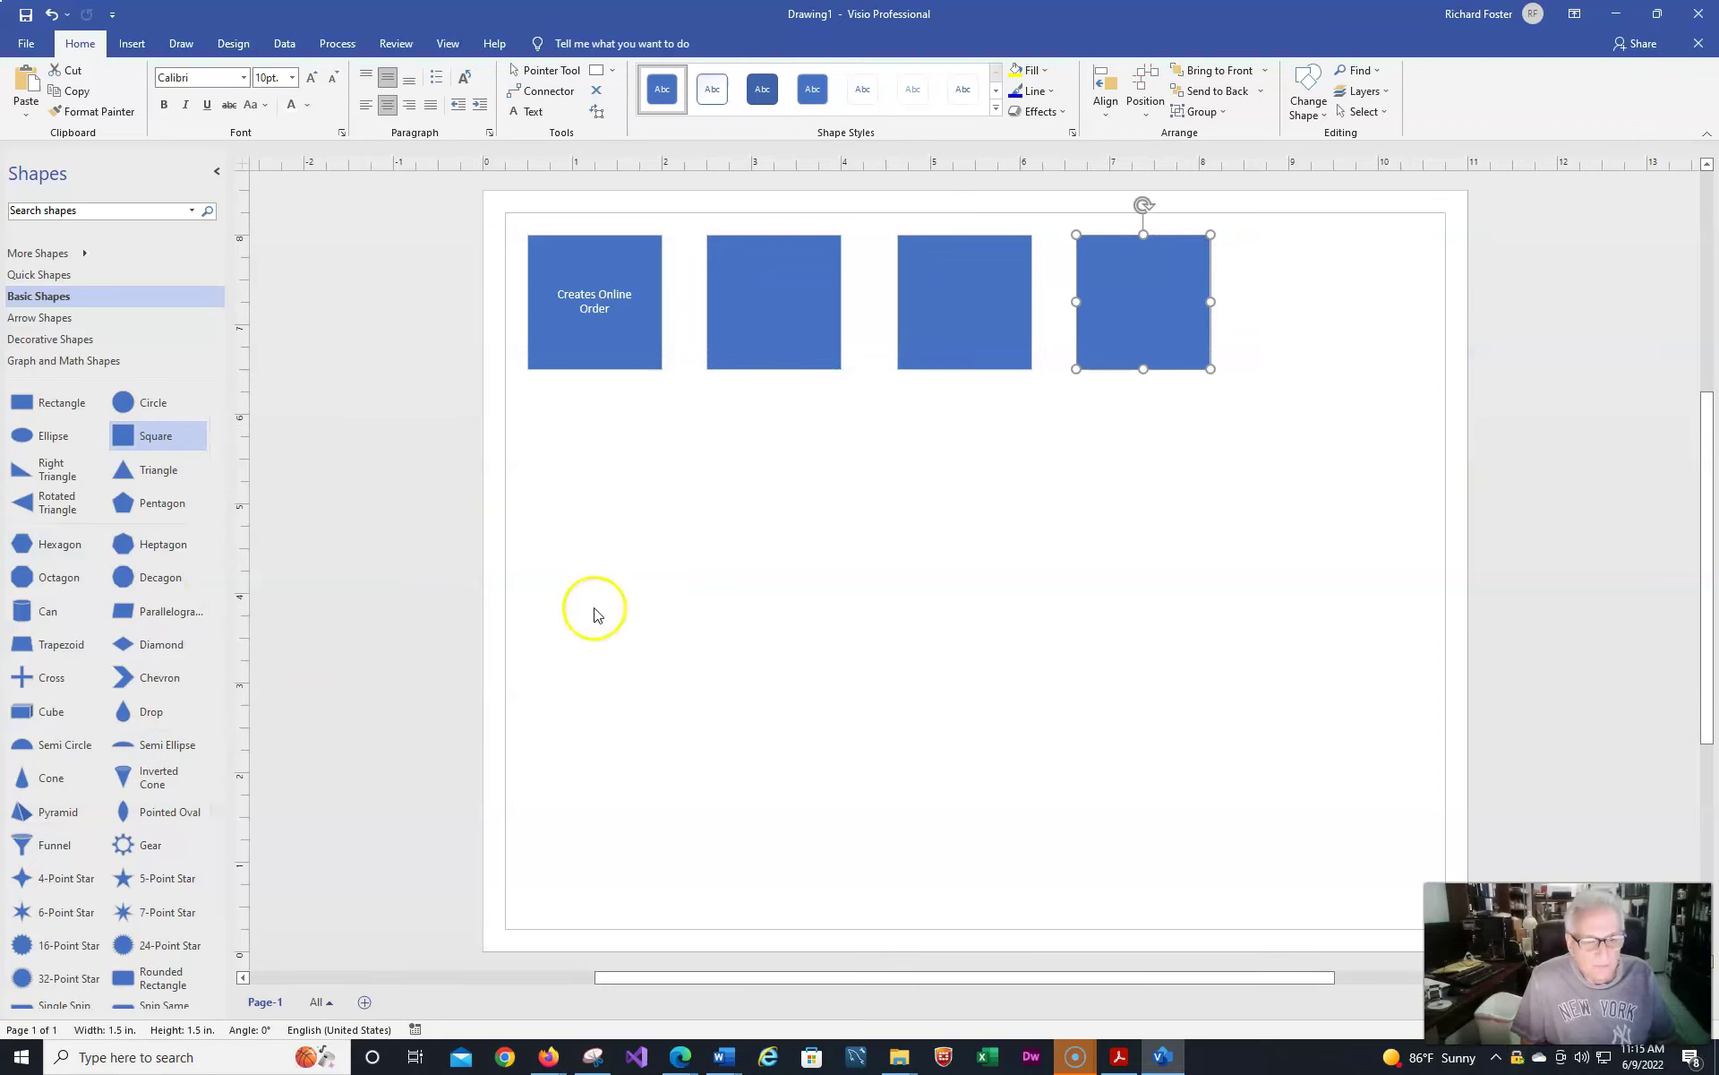
drag(152, 435, 1341, 301)
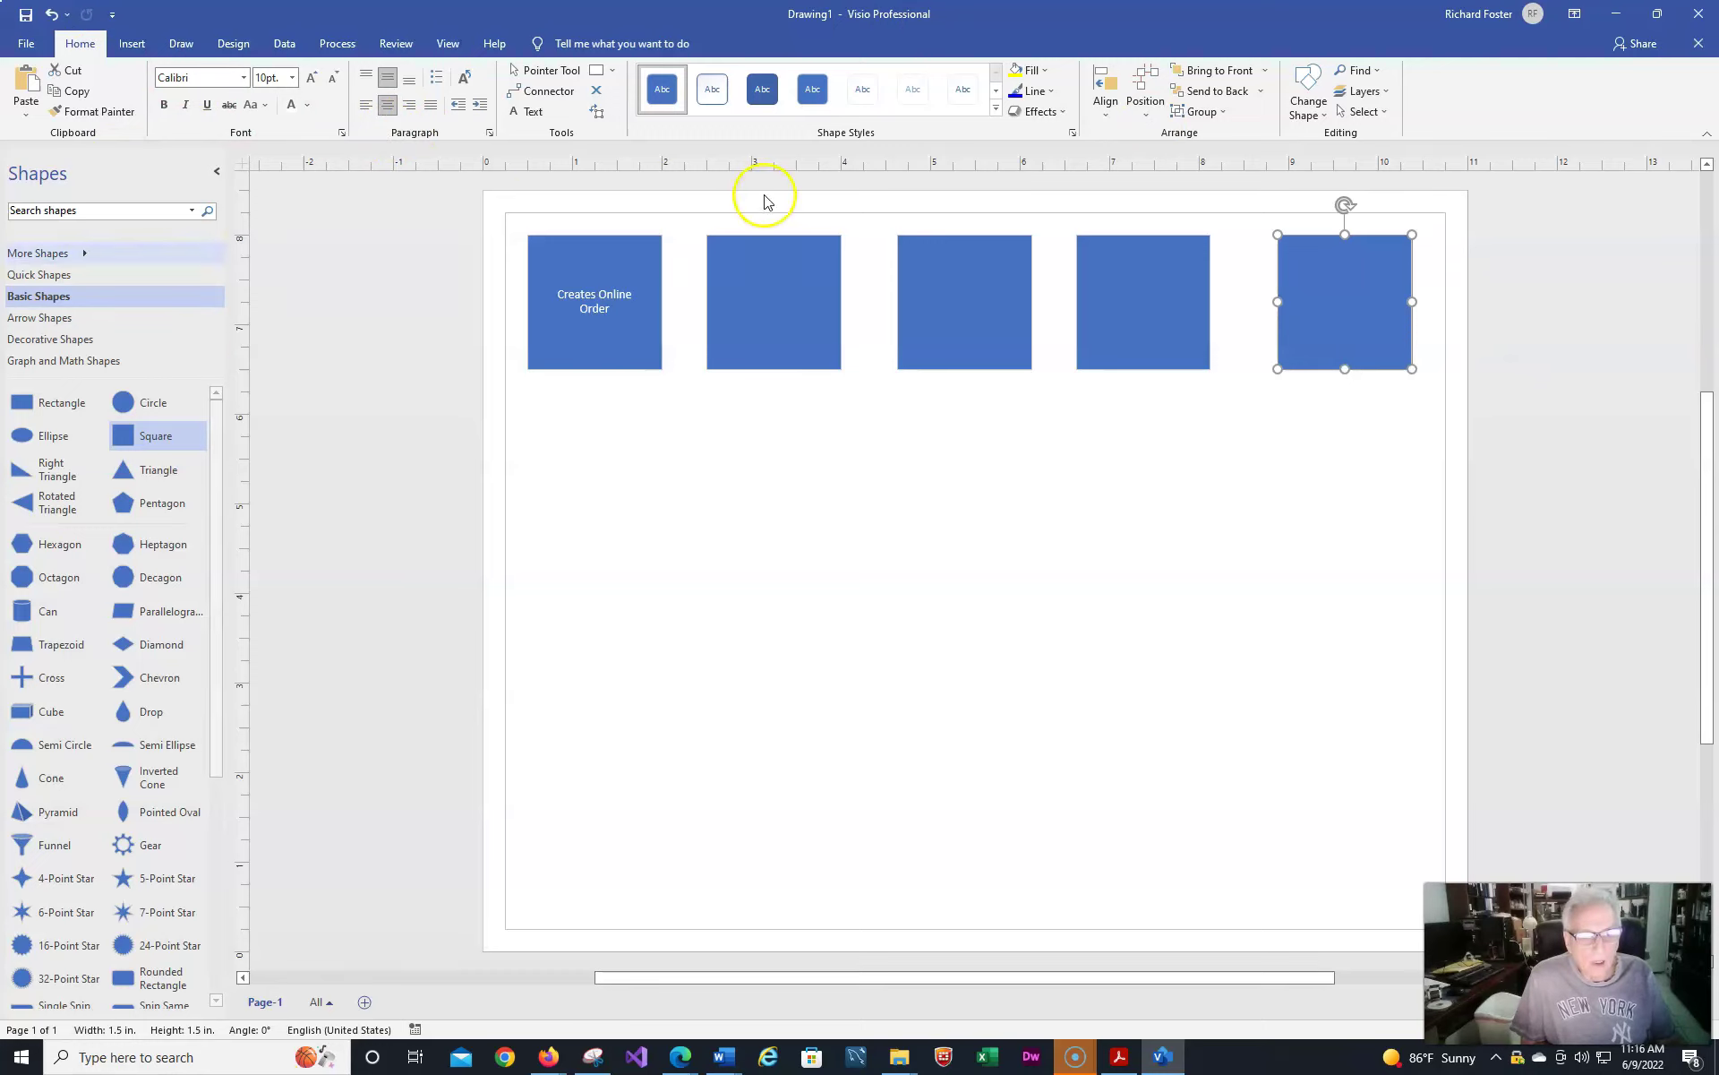
Step: Add nine squares: two down the right side, five along the bottom, two mid-left
drag(114, 435, 1345, 470)
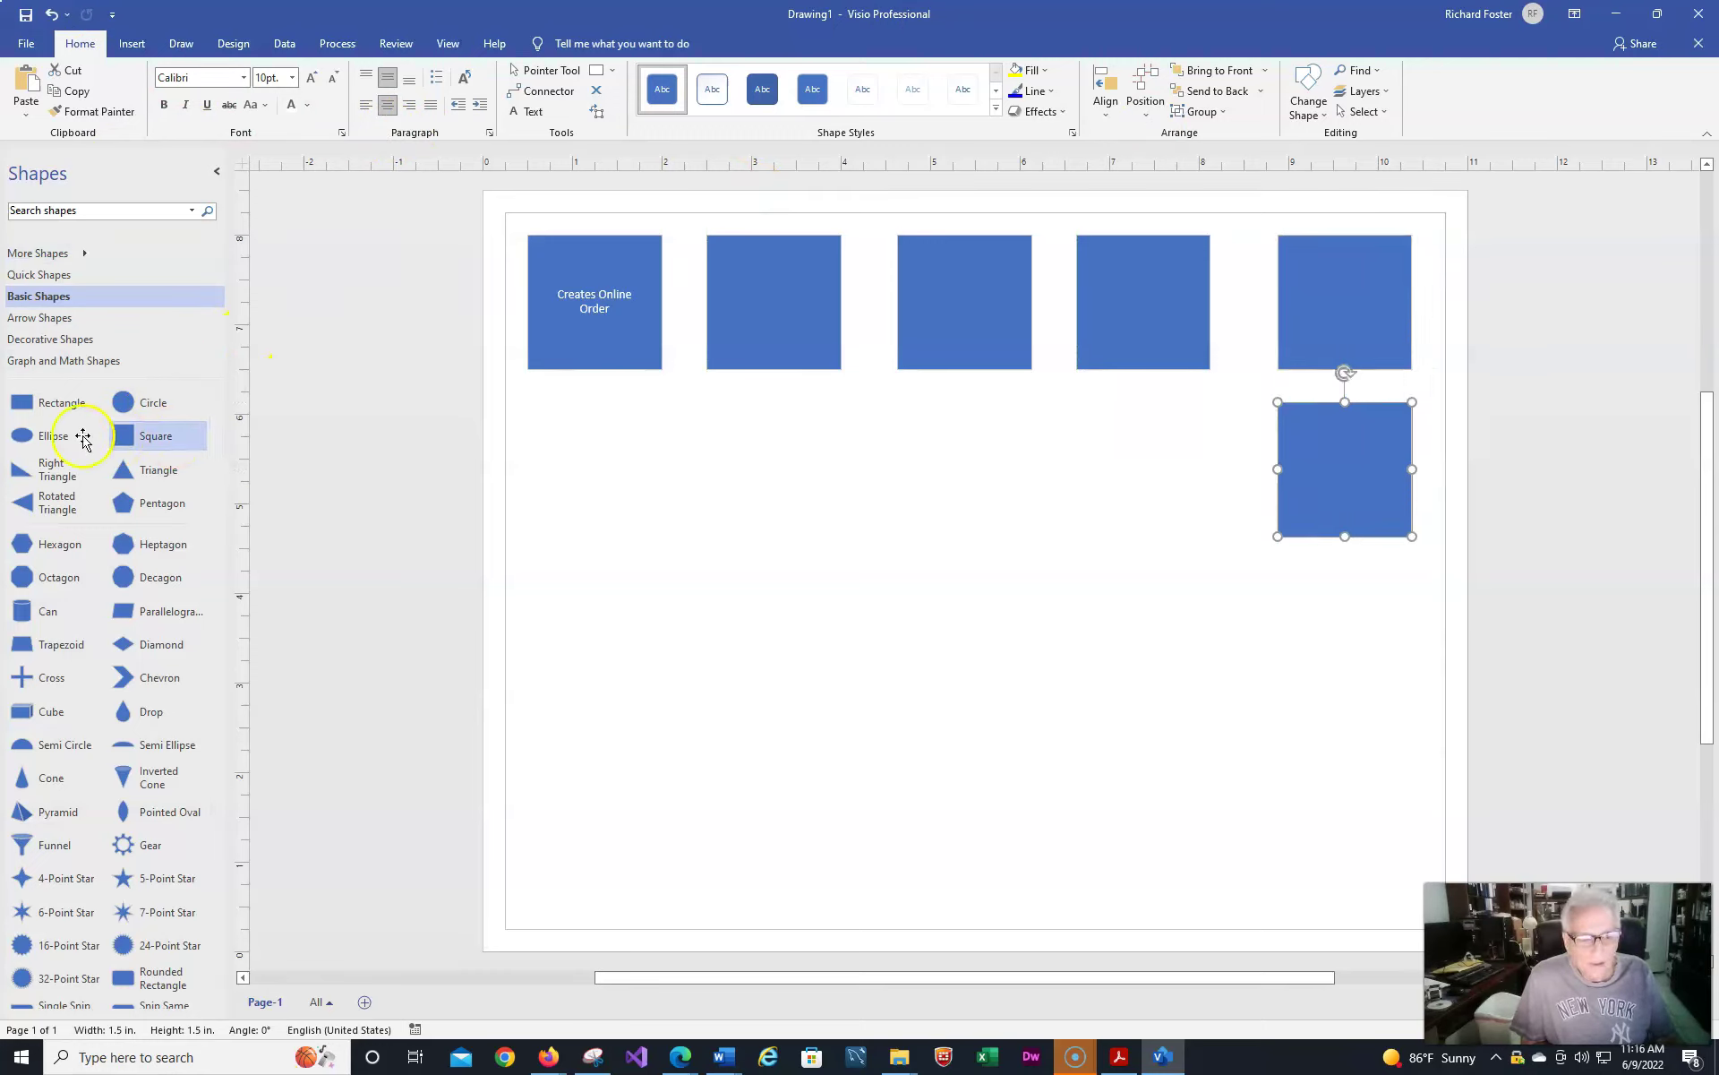
drag(126, 437, 1357, 652)
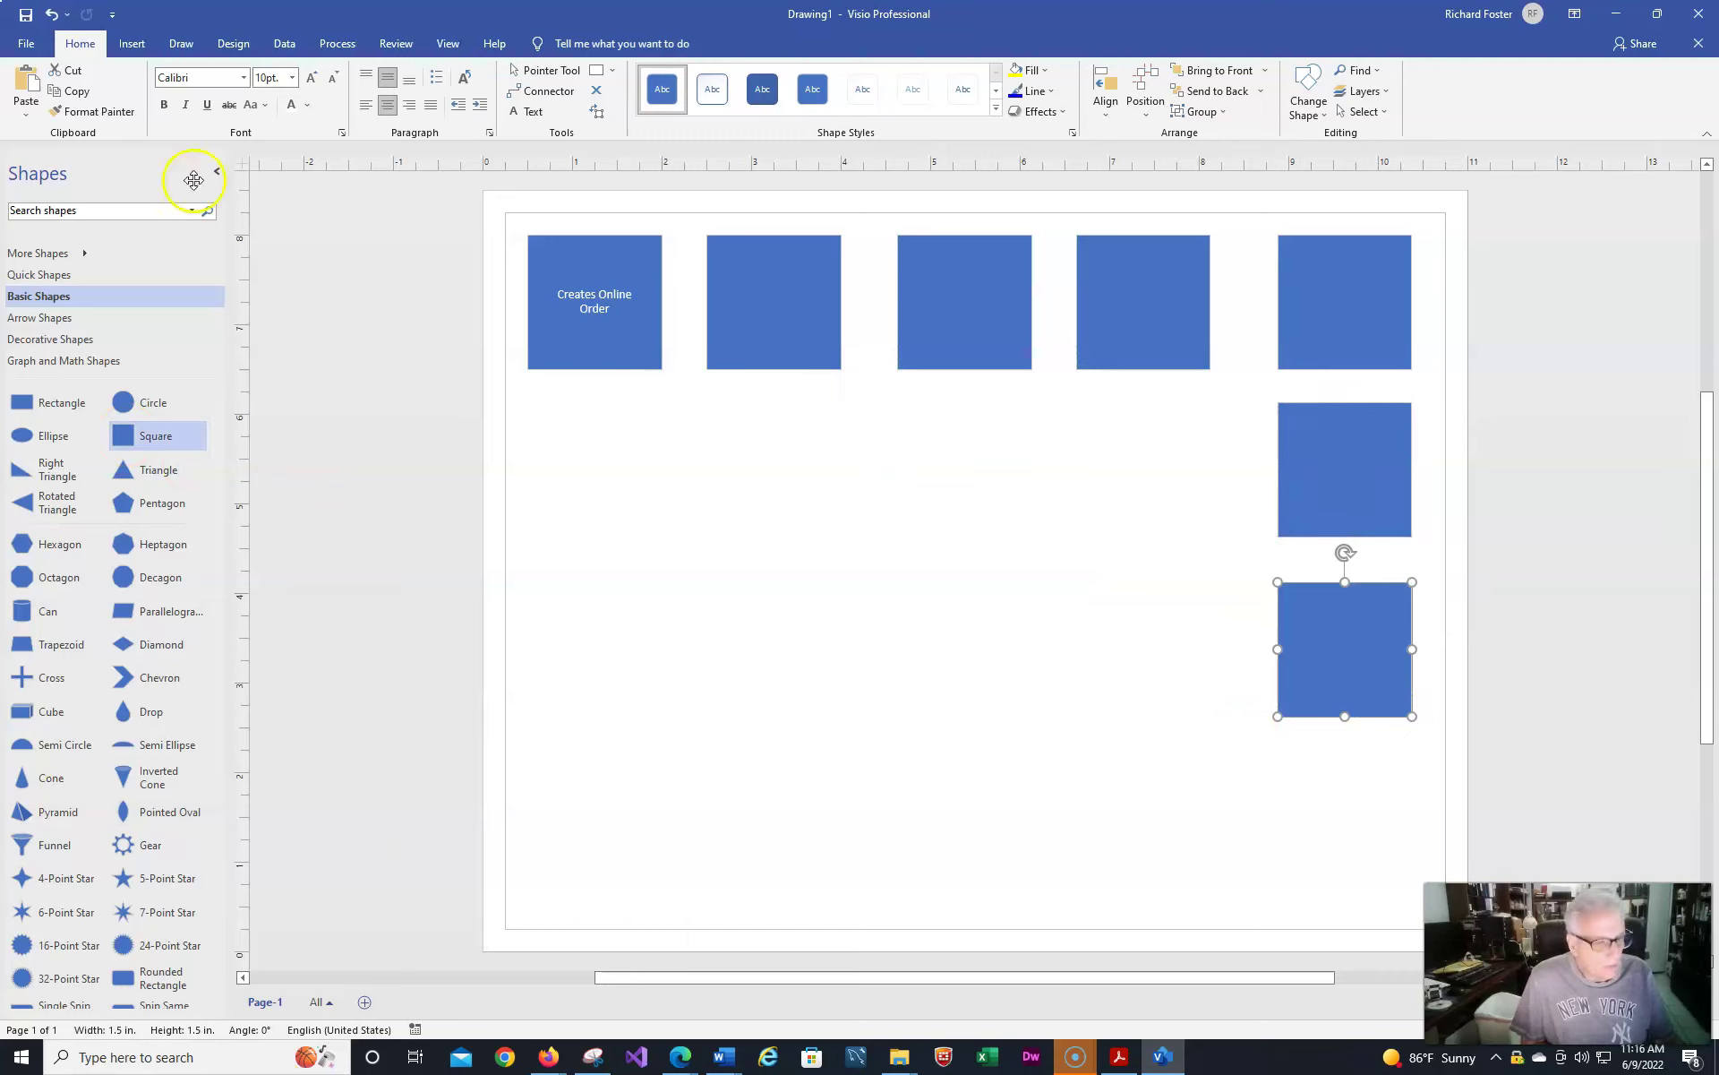
drag(153, 436, 1348, 836)
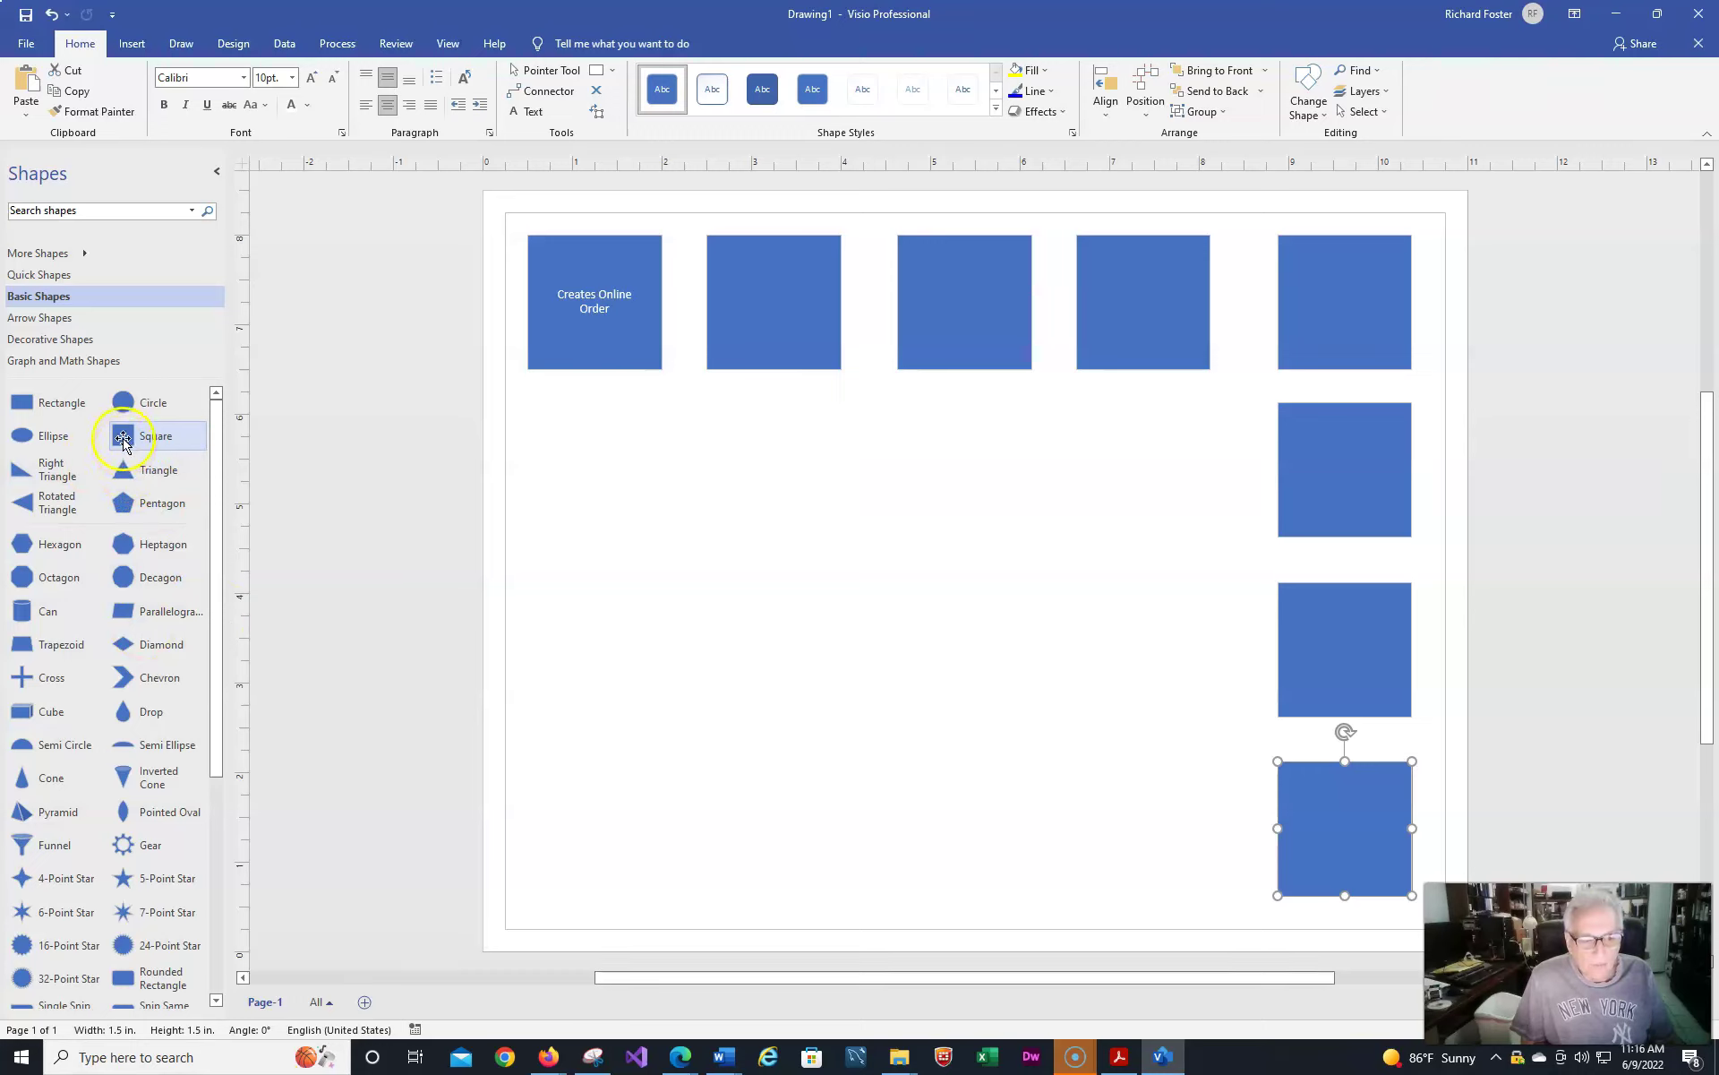
drag(125, 439, 1142, 825)
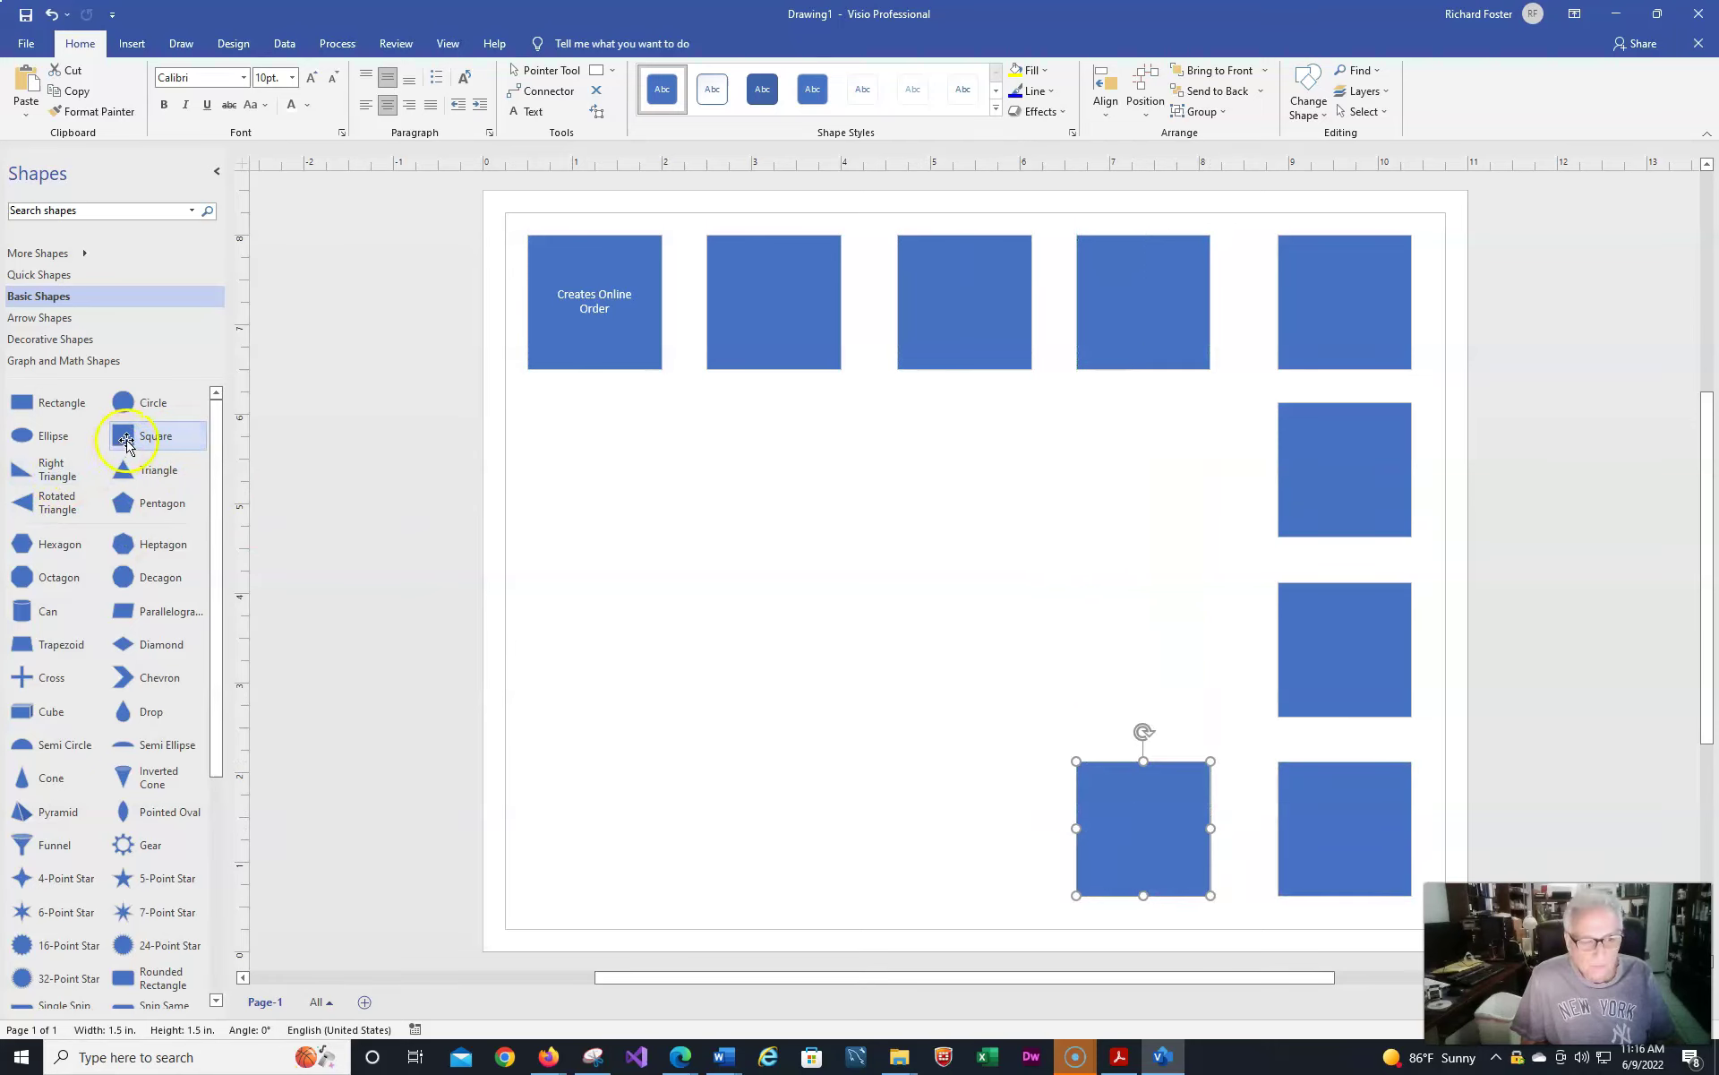
drag(125, 436, 975, 833)
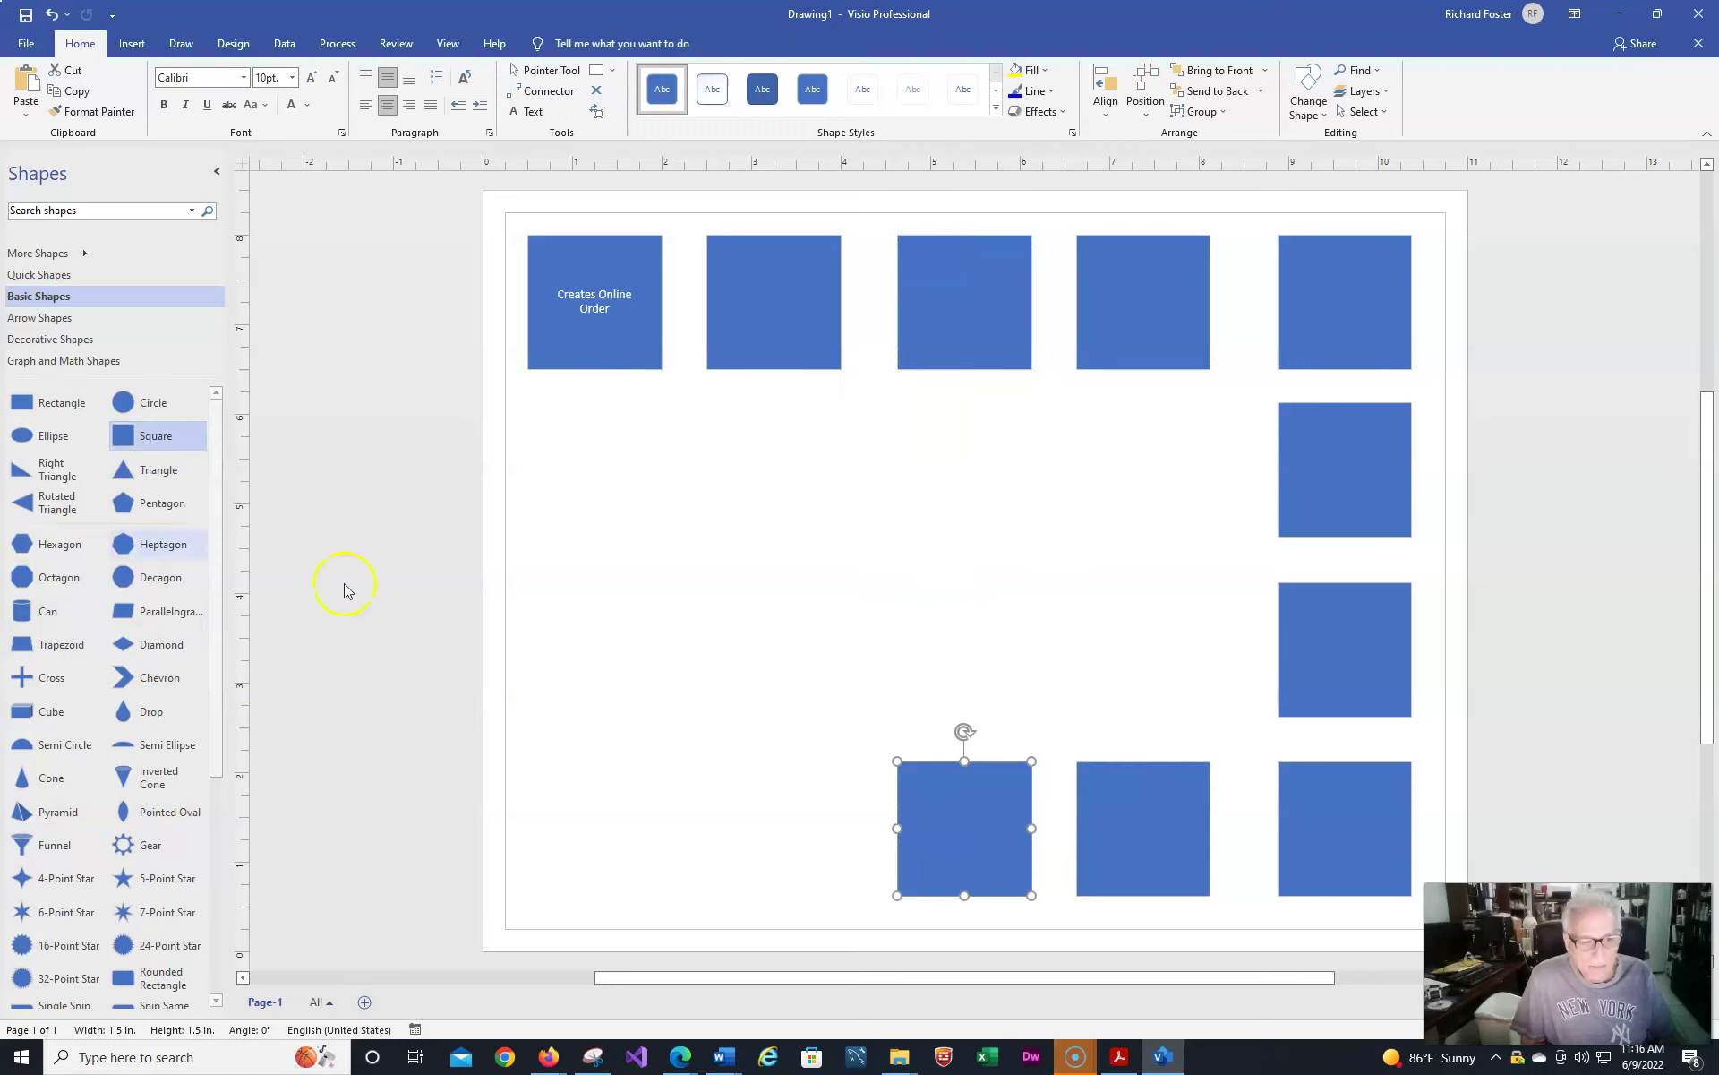
drag(155, 442, 771, 829)
drag(138, 441, 584, 824)
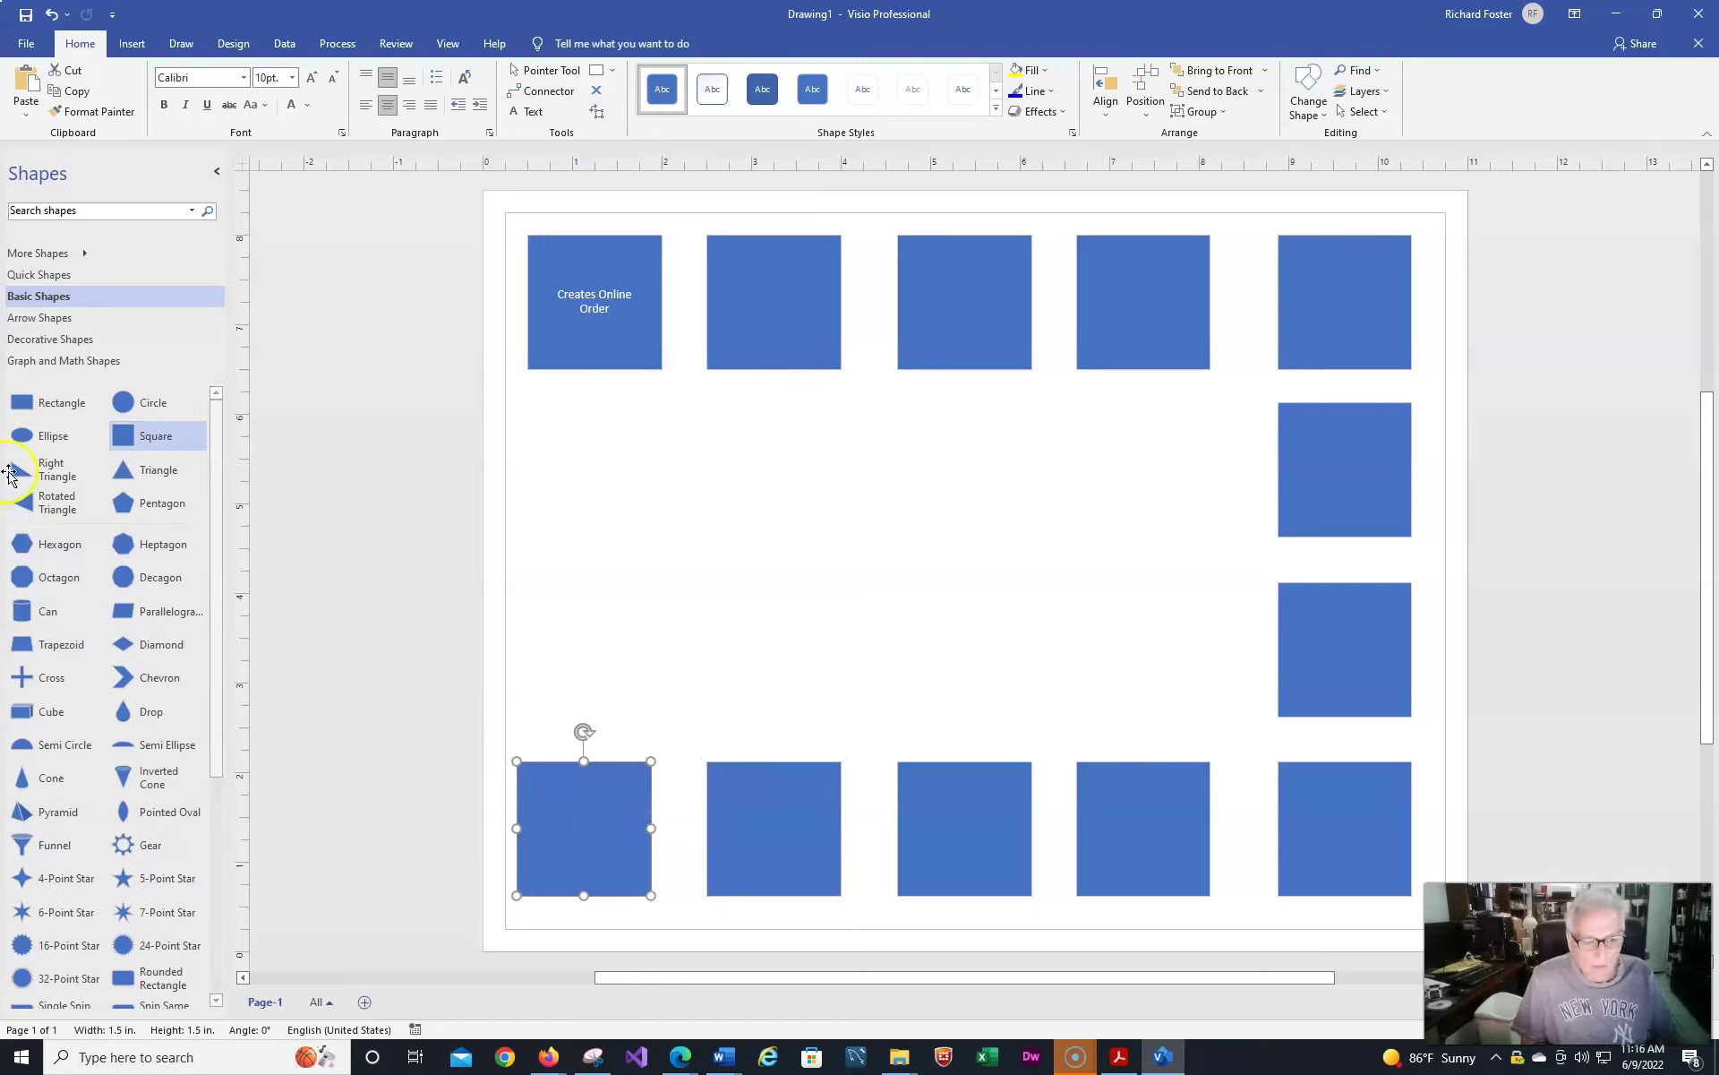
drag(137, 436, 578, 602)
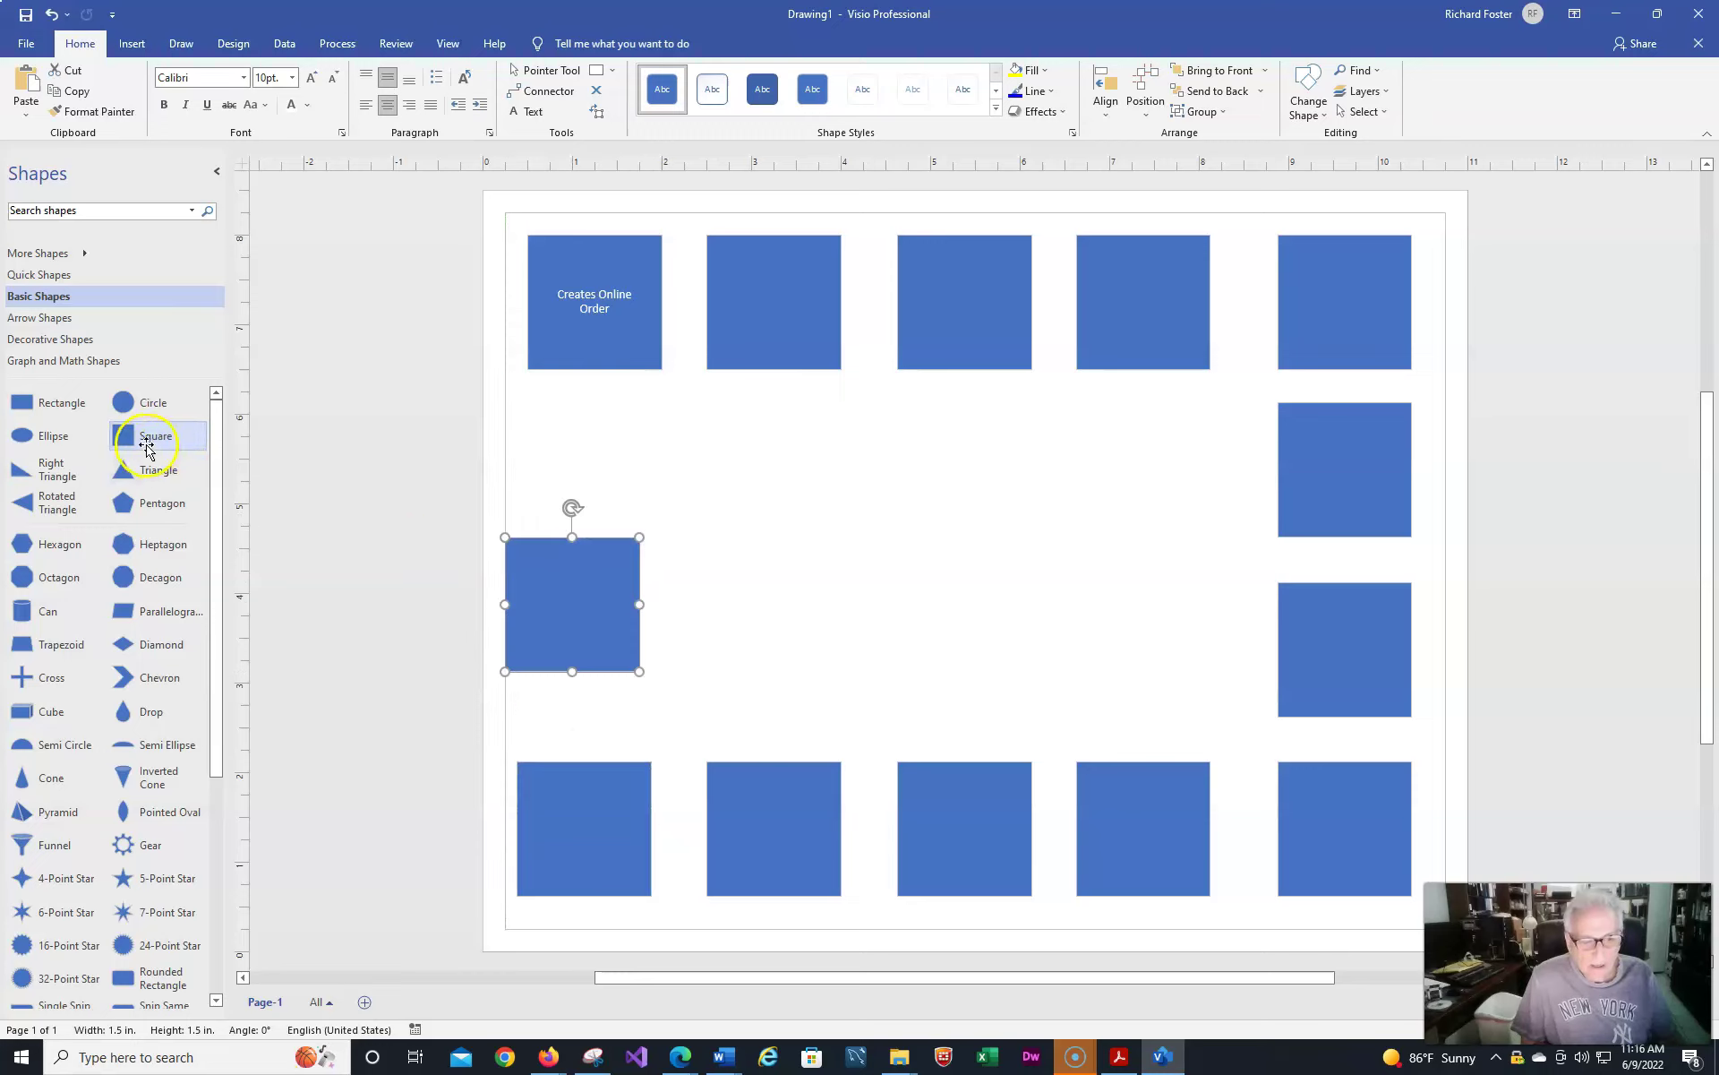
drag(168, 448, 771, 600)
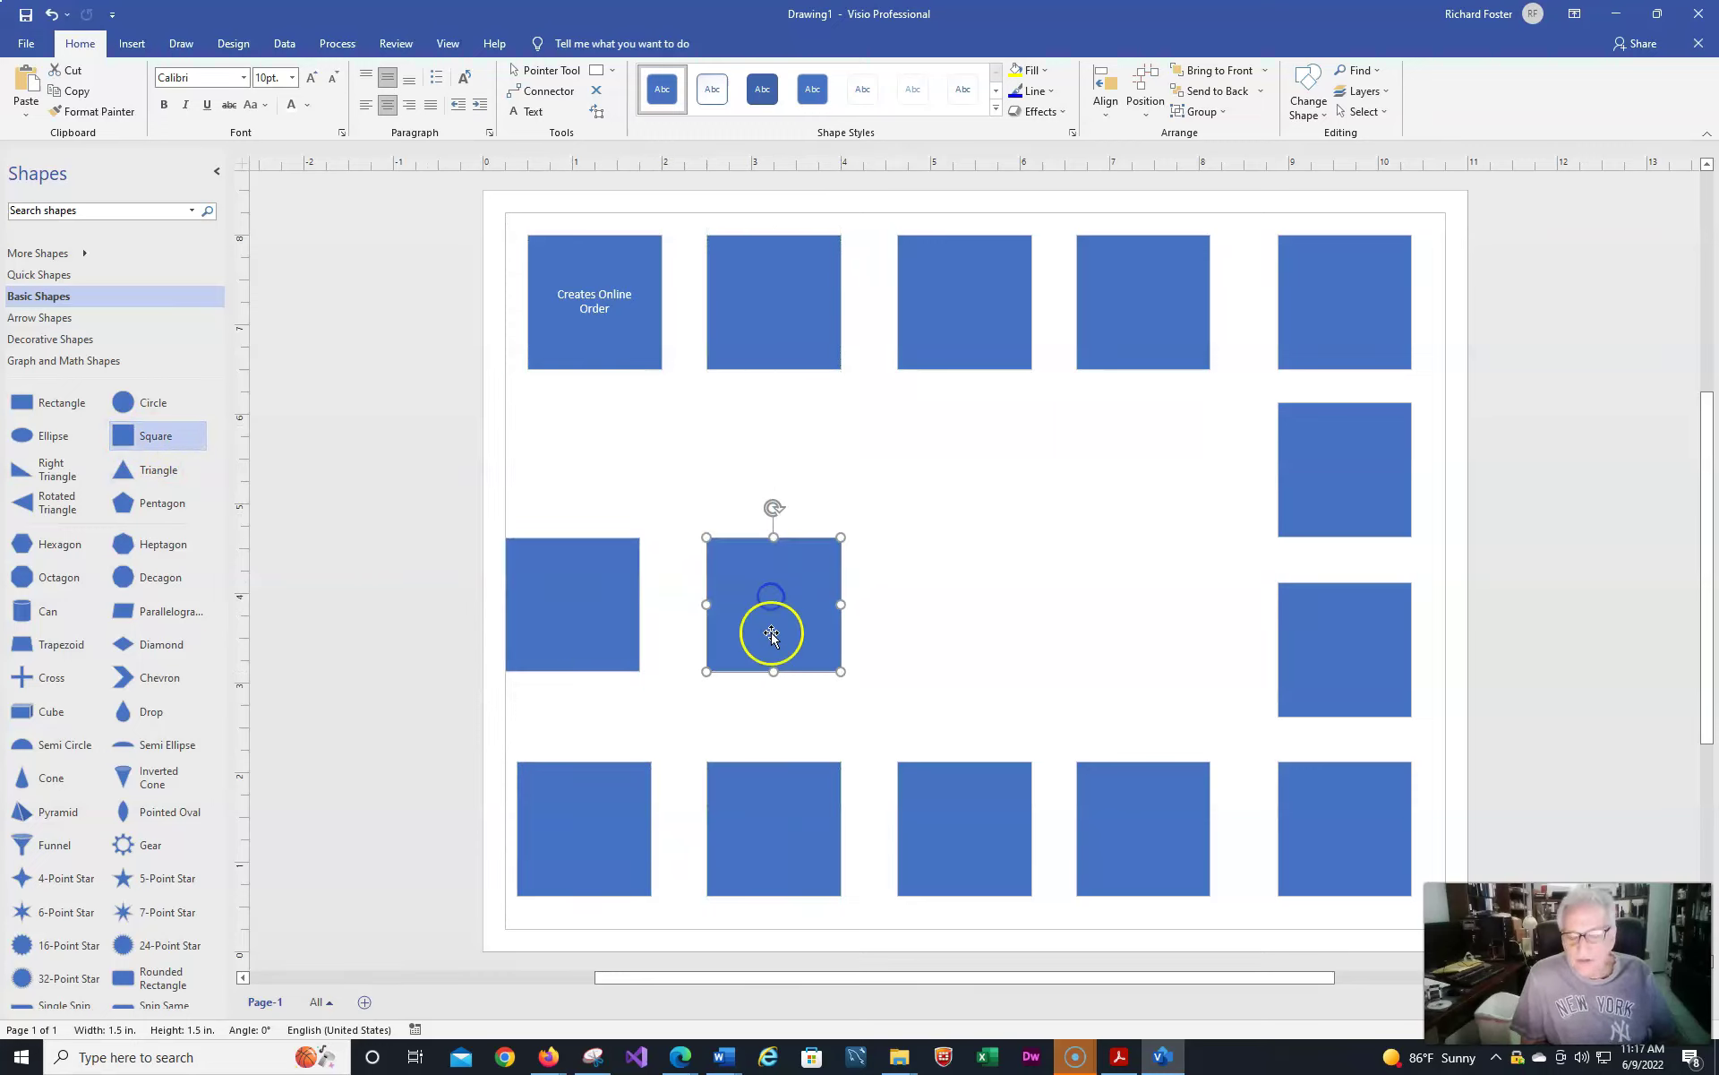
Step: Label the second top square 'Warehouse Computer Receives Order', one word per line
click(764, 299)
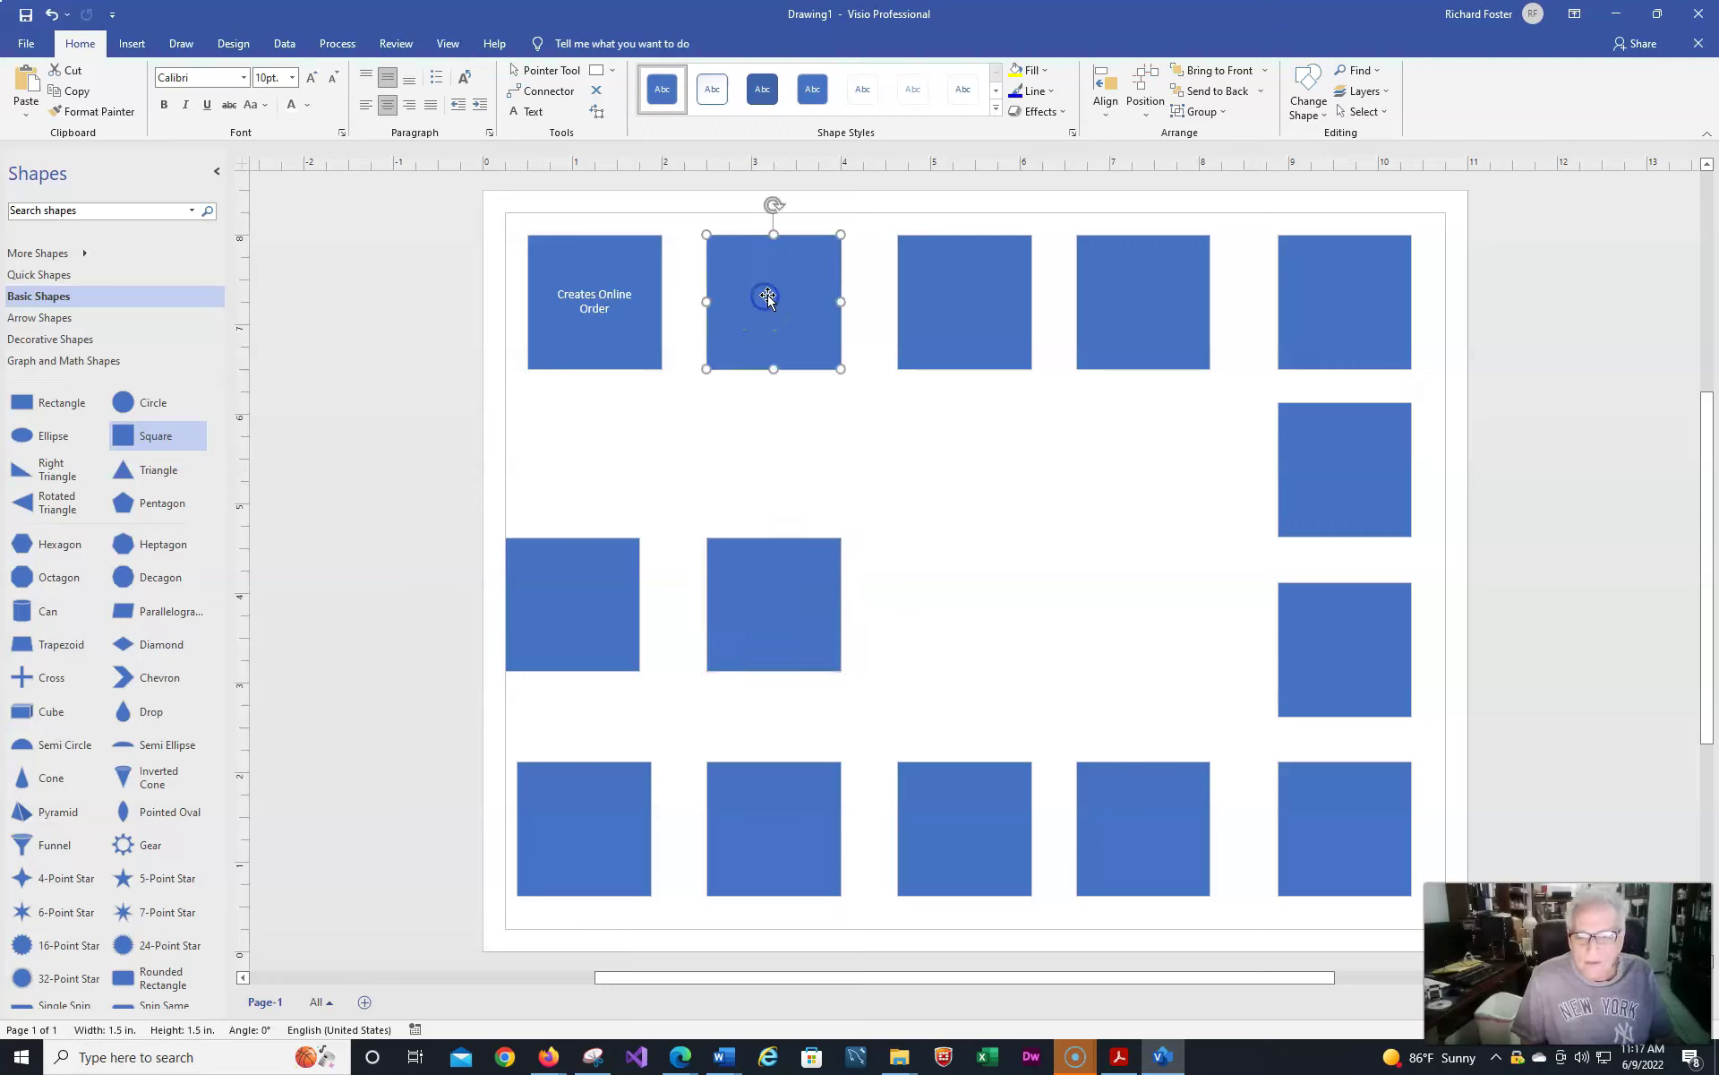
right_click(767, 299)
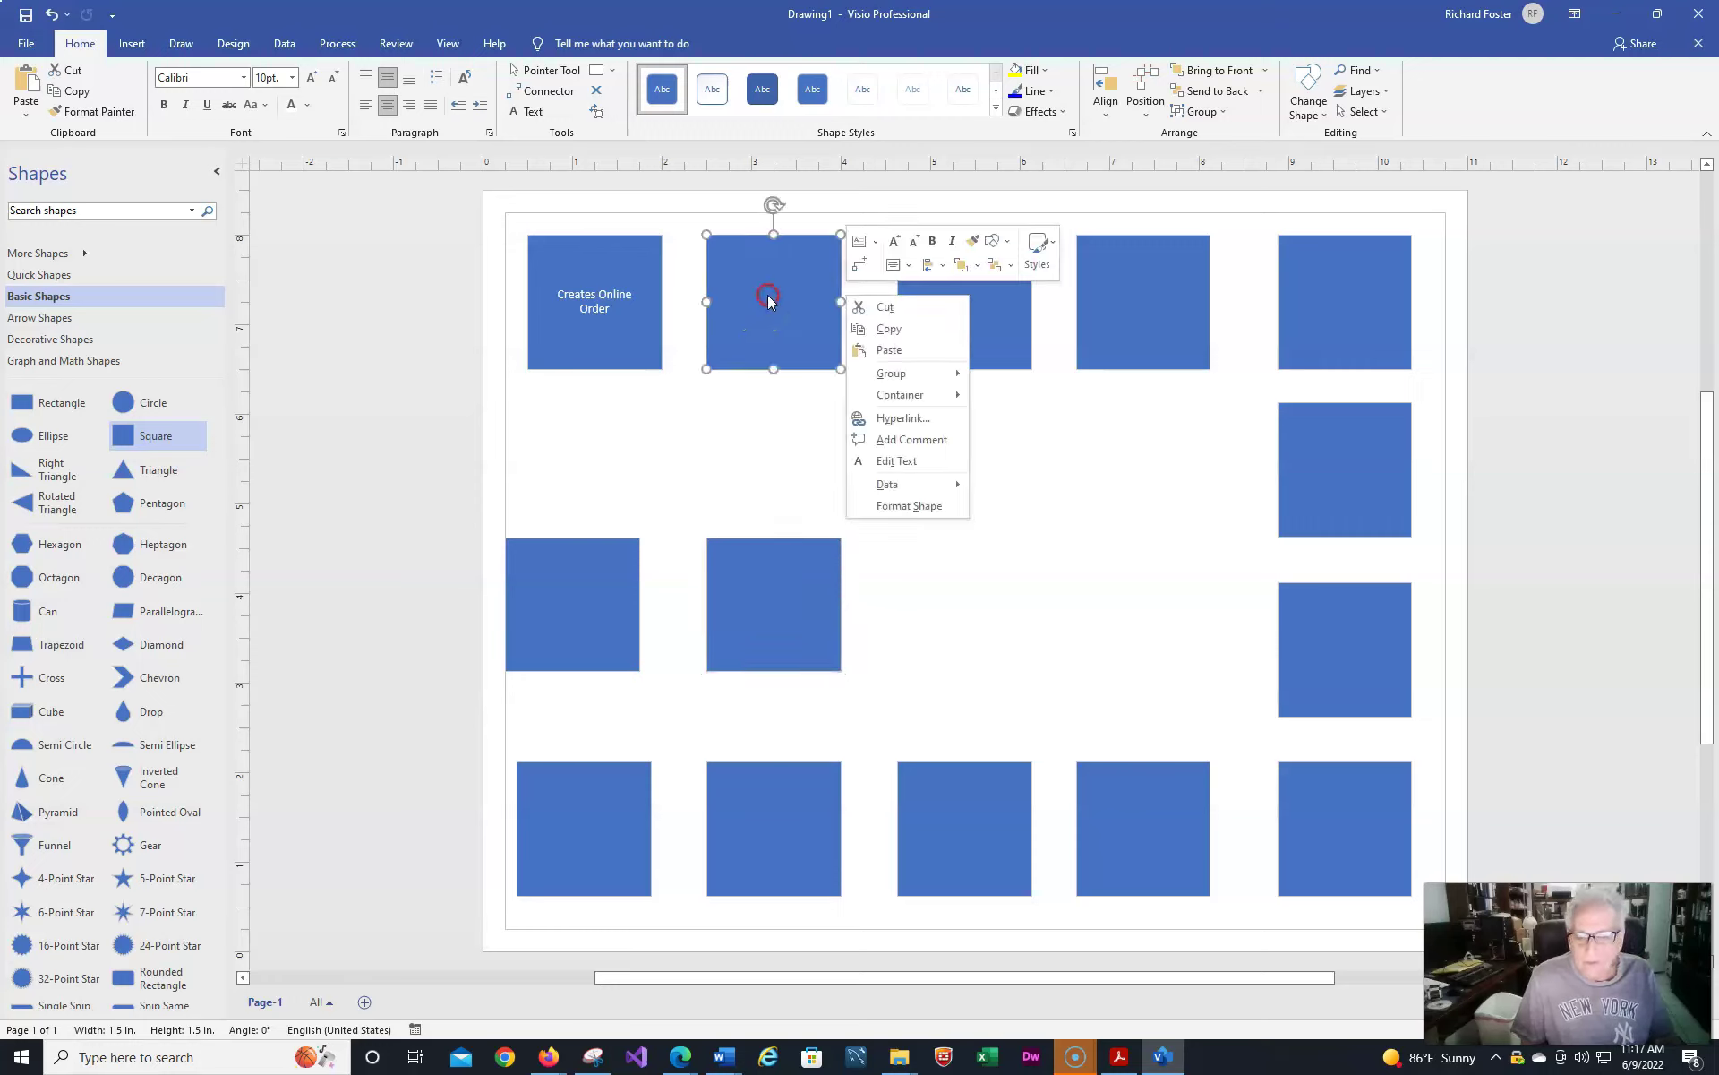
click(896, 460)
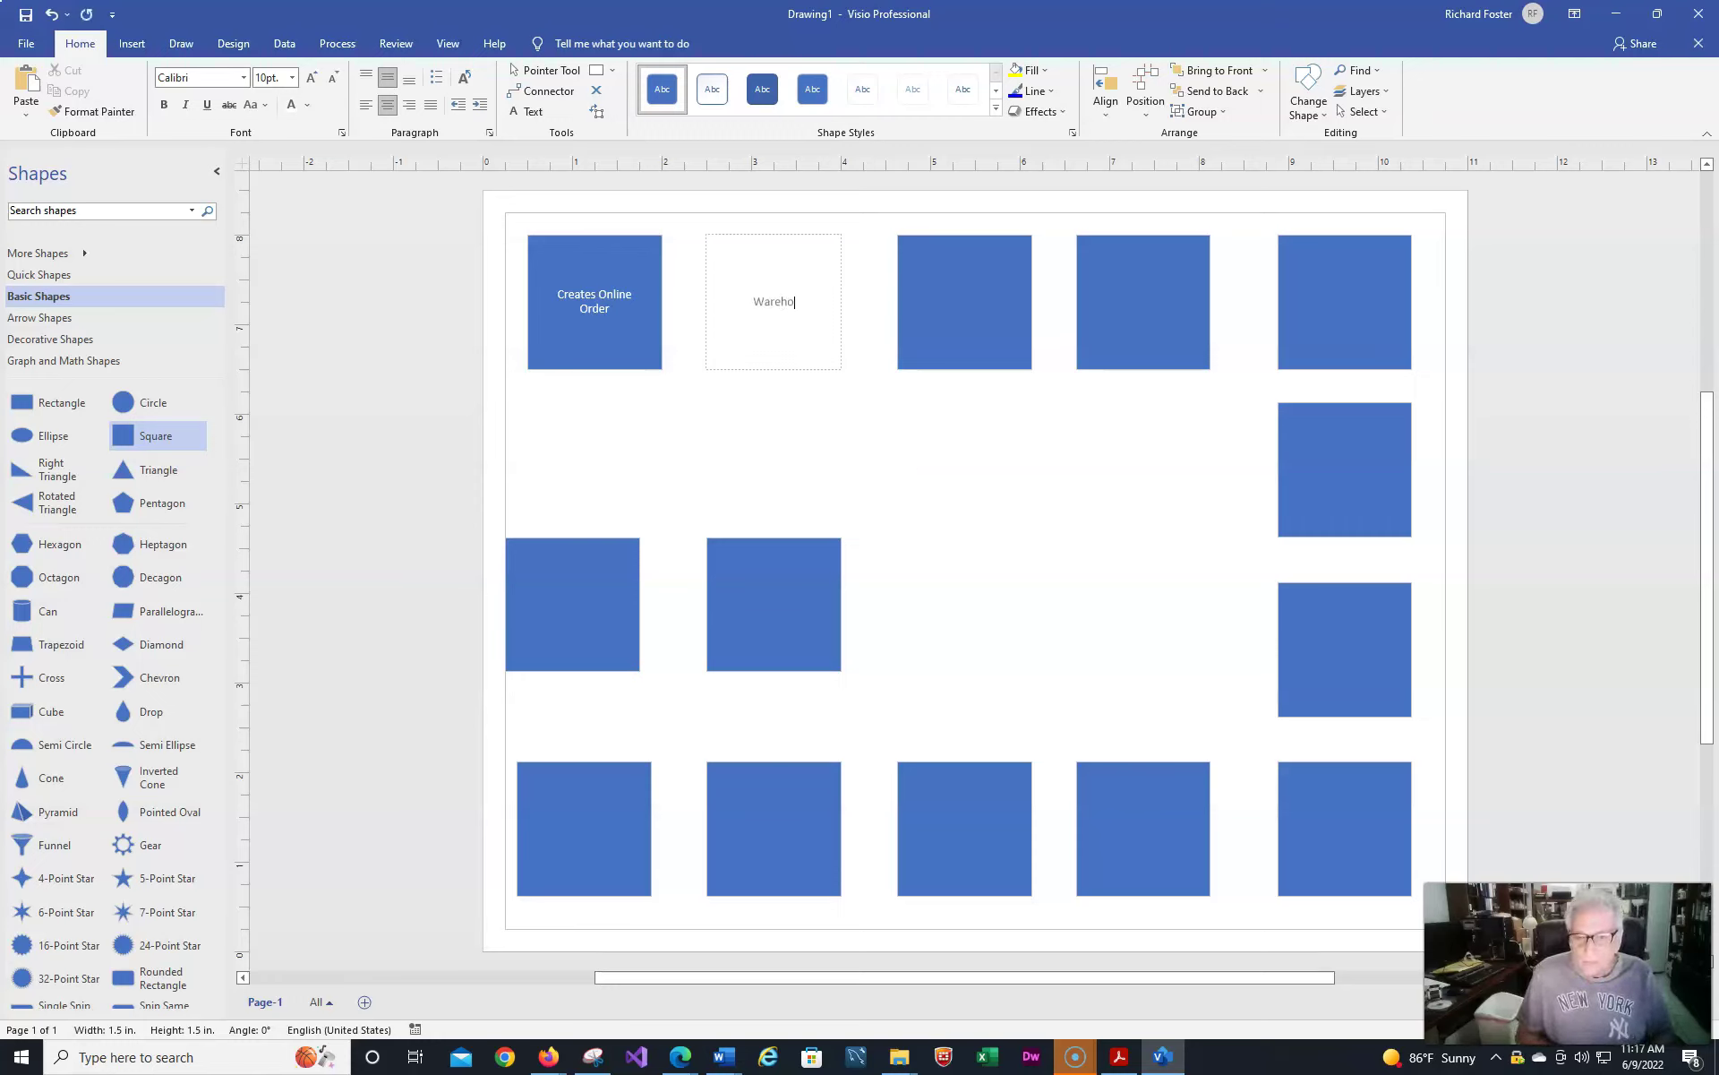
text(Warehouse)
key(Return)
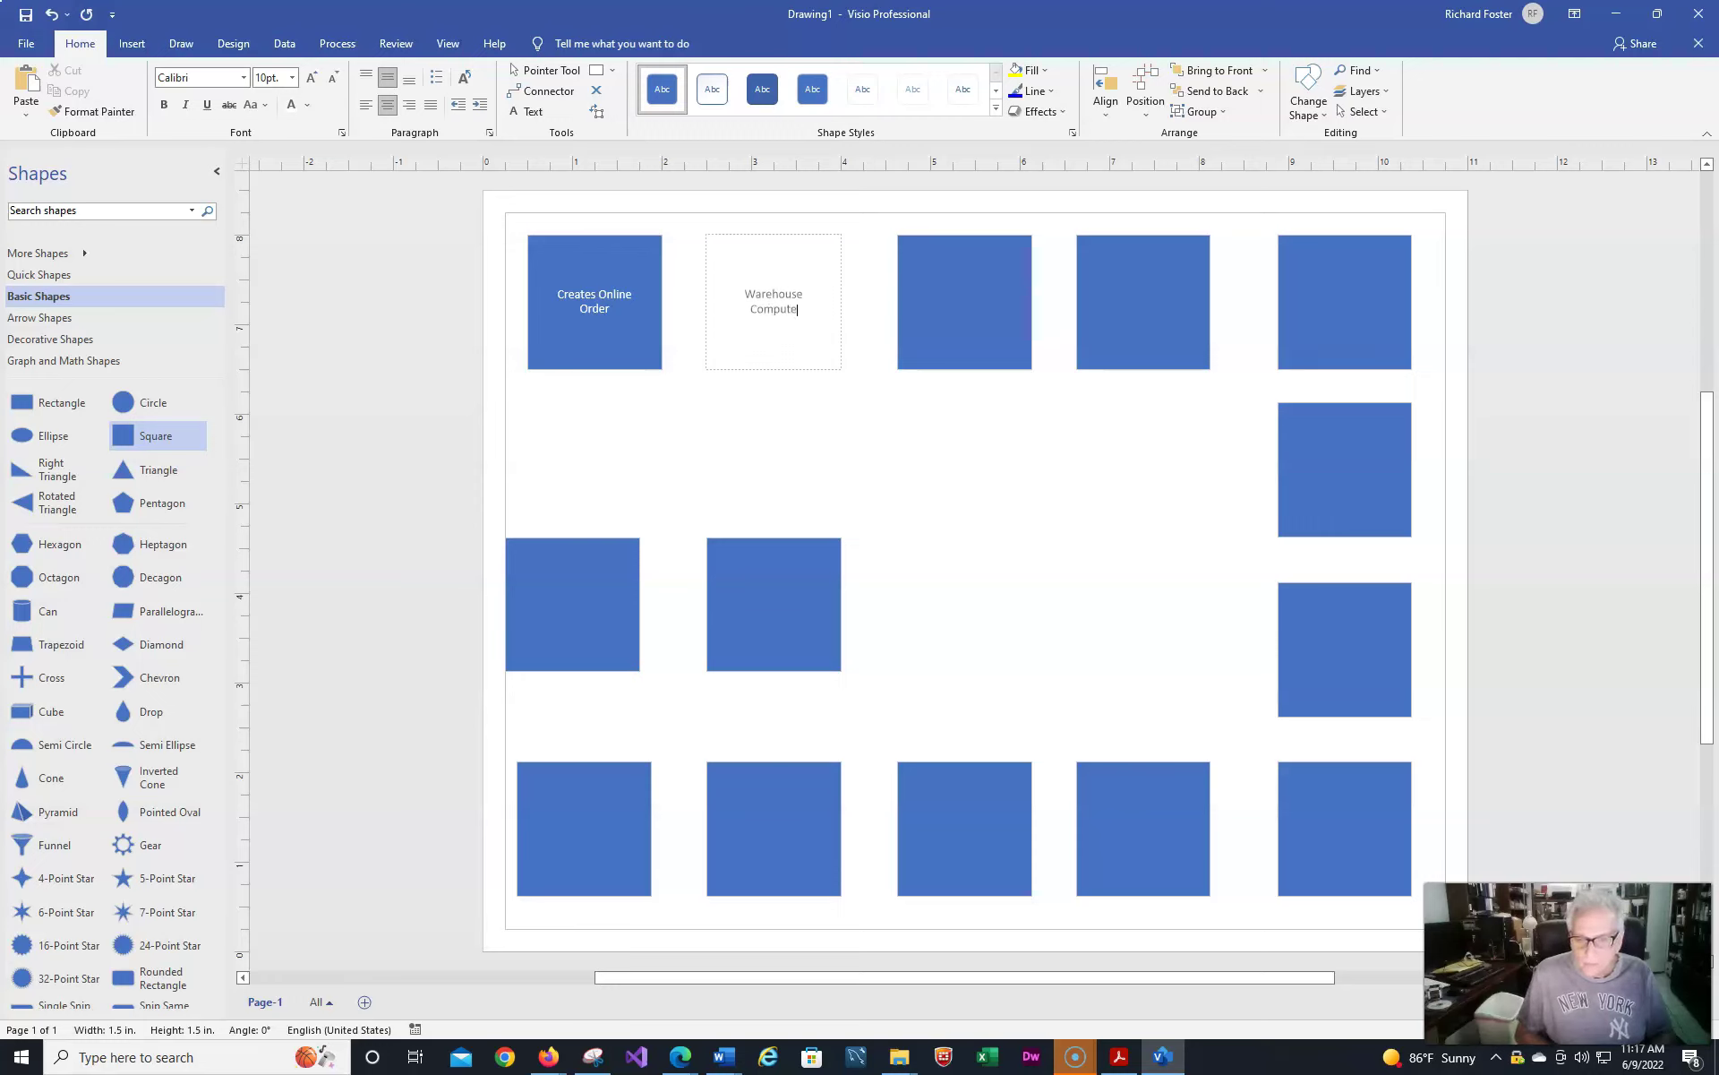
text(Computer)
key(Return)
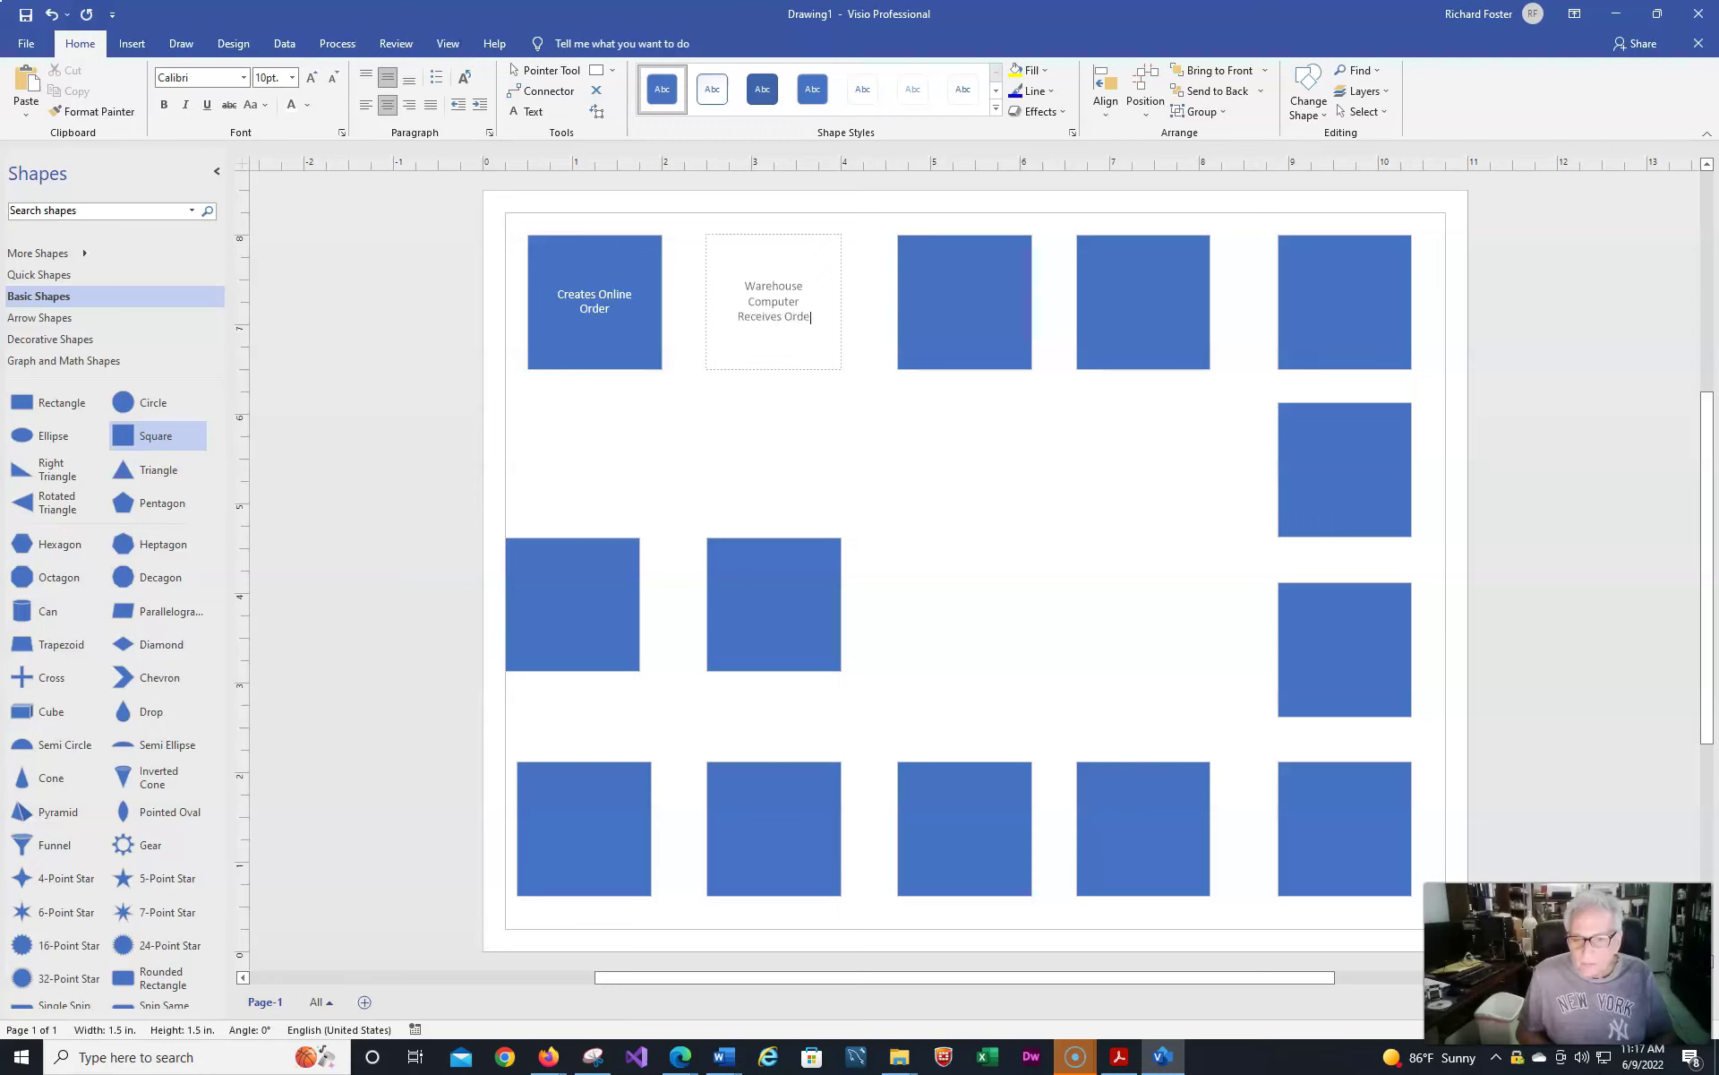
click(1030, 544)
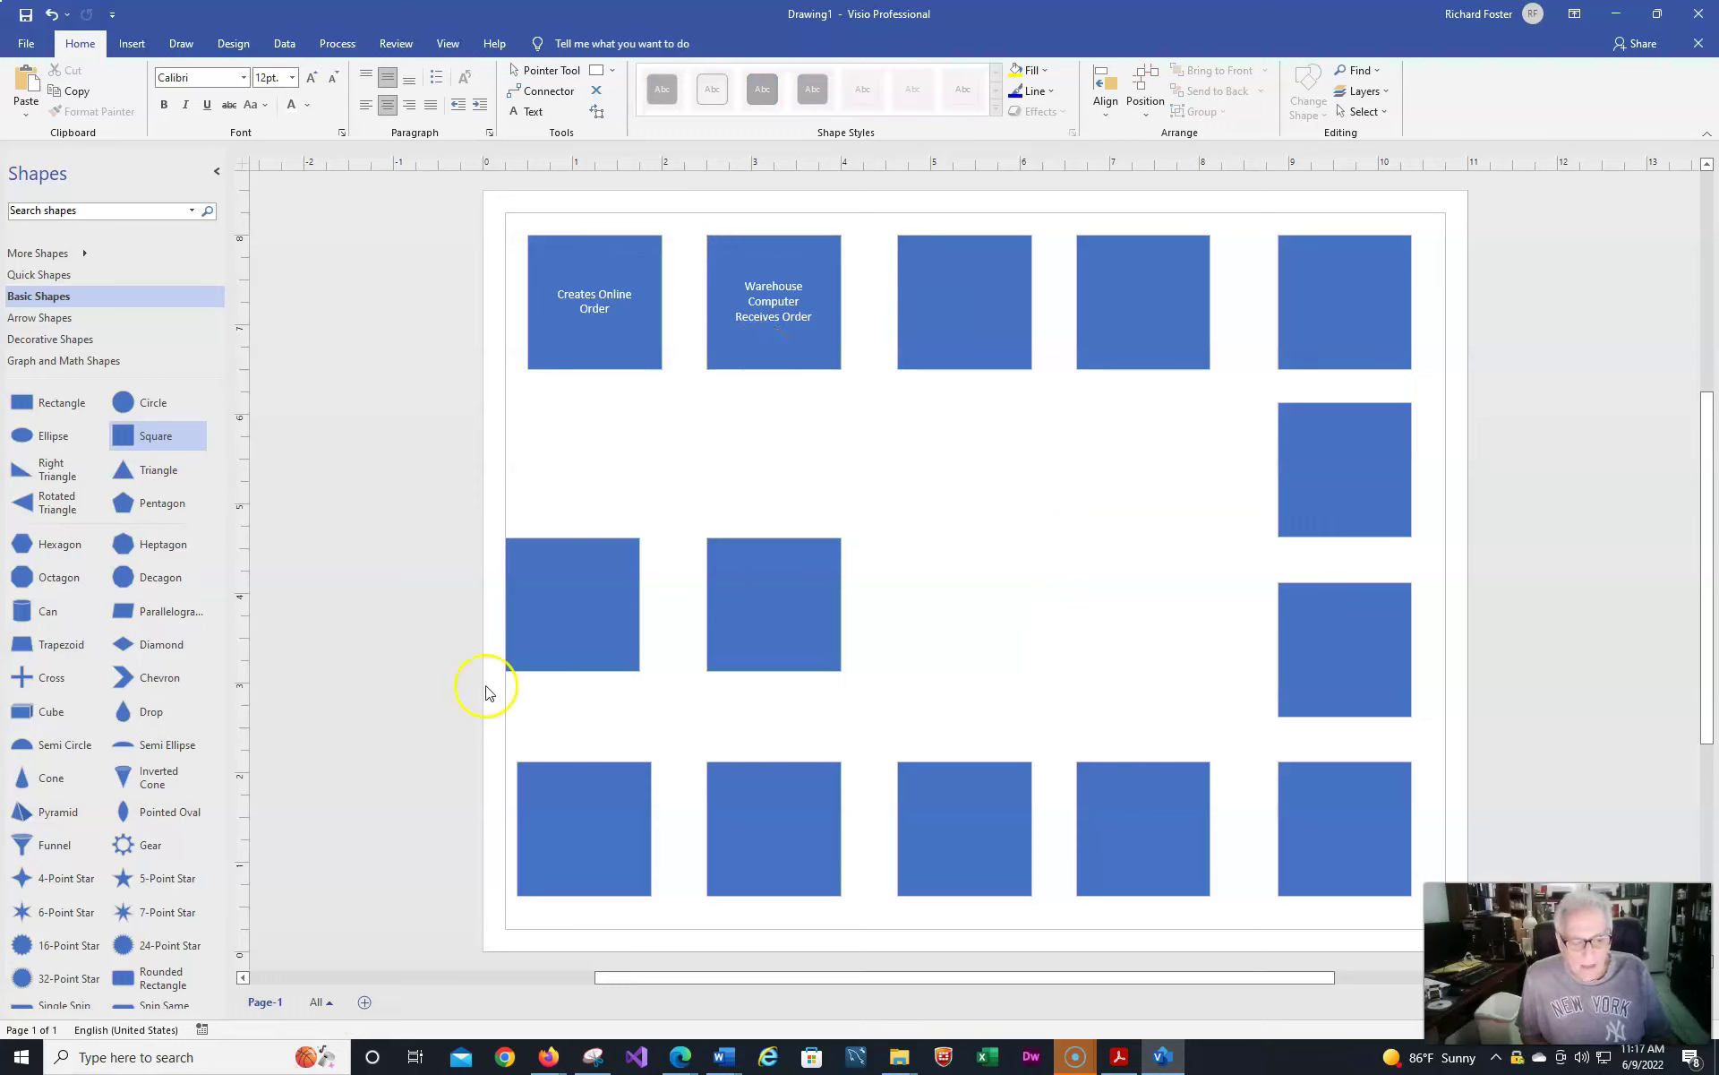
Step: Add a block arrow between squares one and two and a connector from square two to three
click(53, 318)
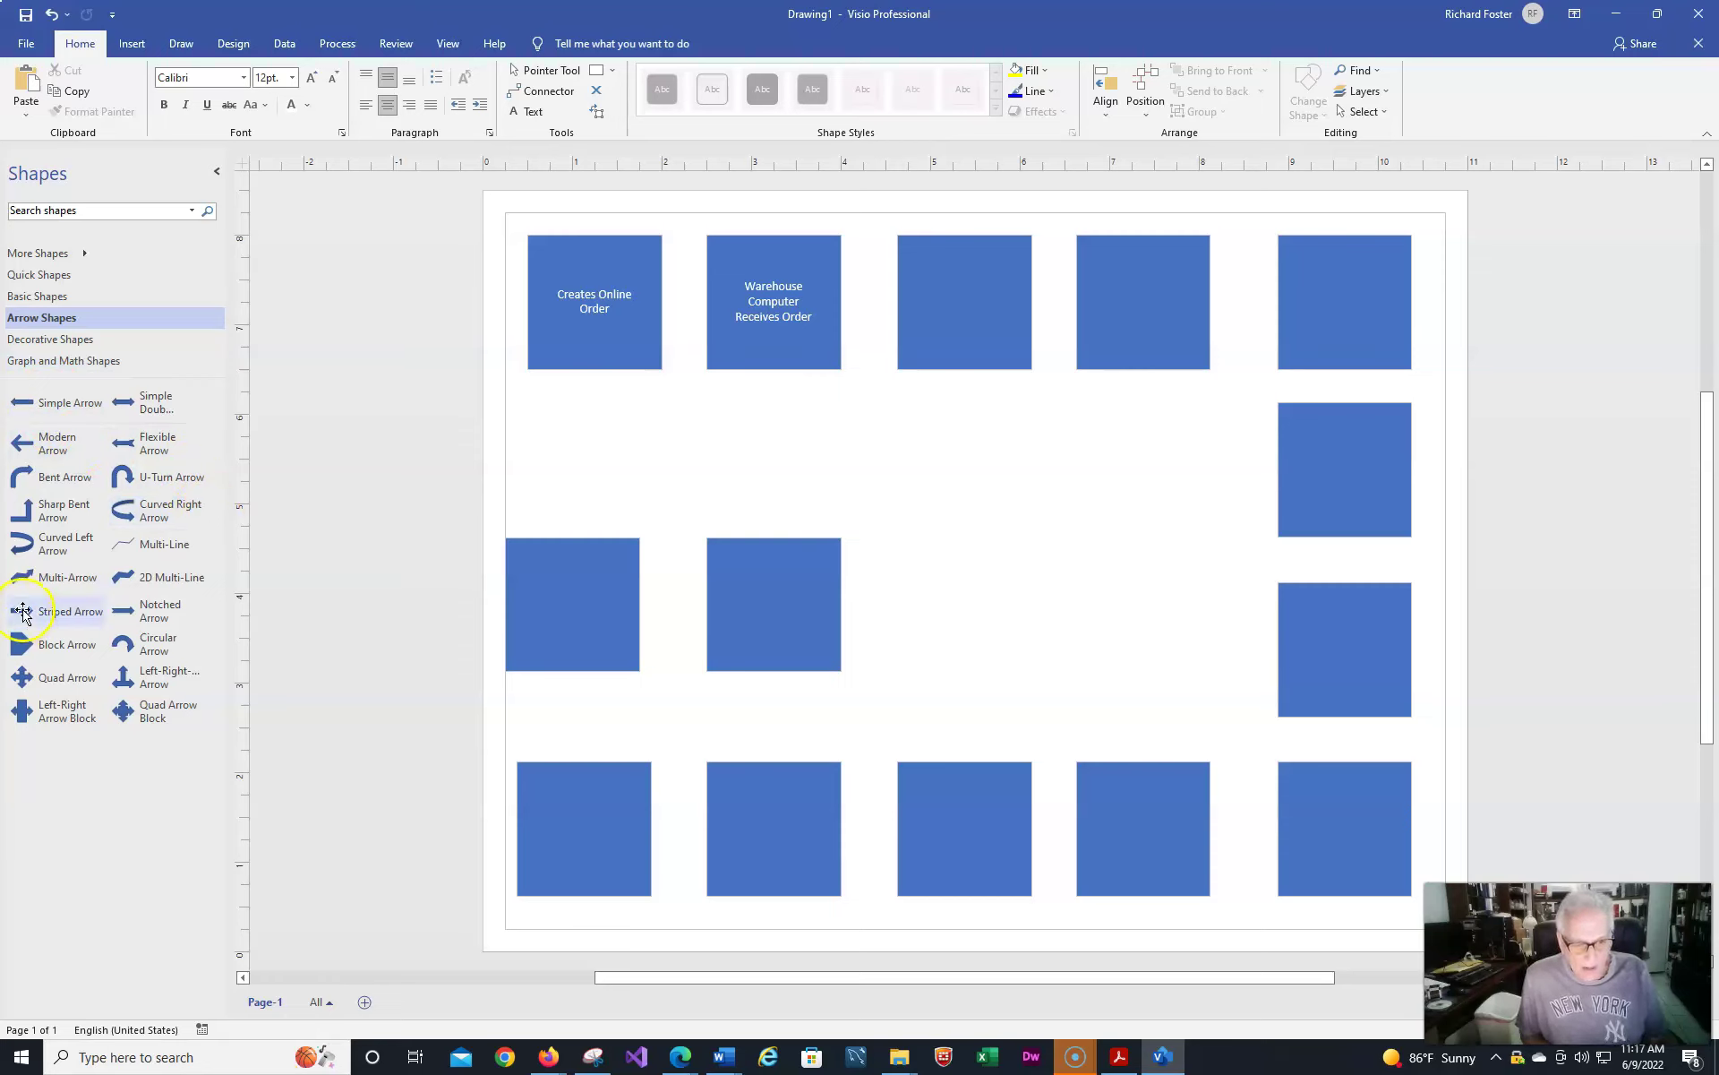
drag(22, 612, 661, 316)
click(805, 464)
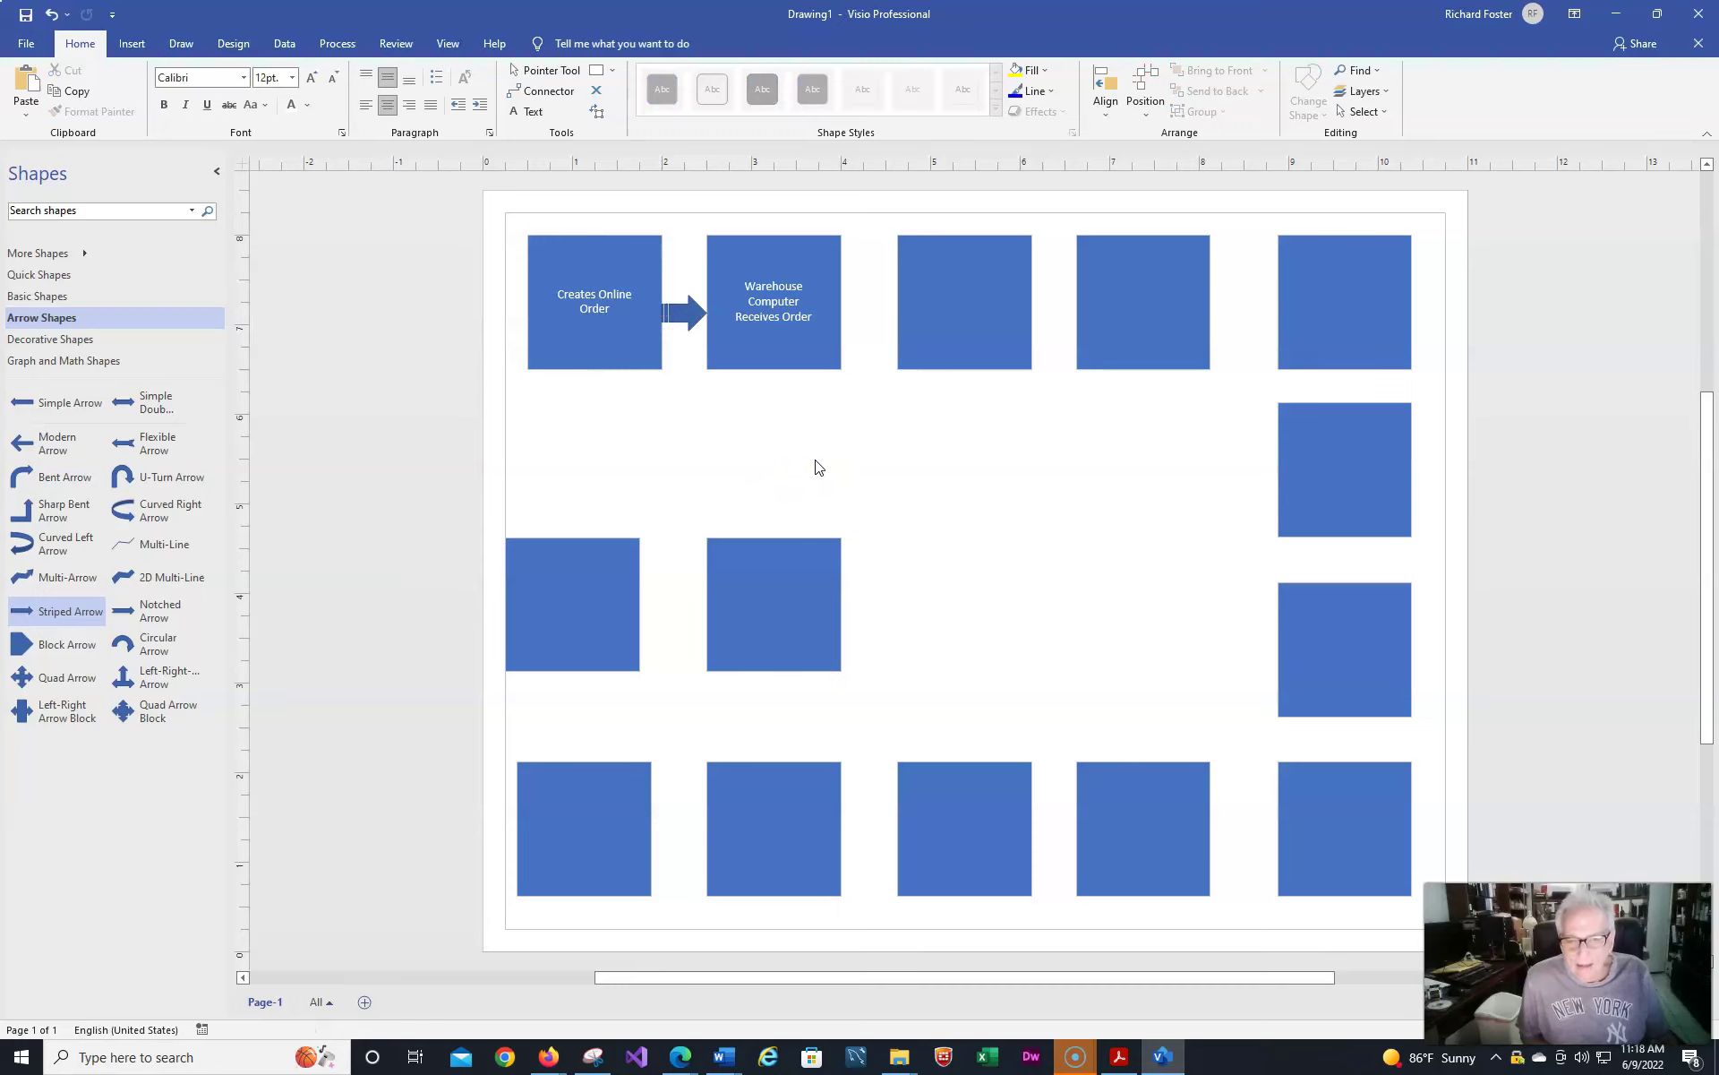
click(546, 90)
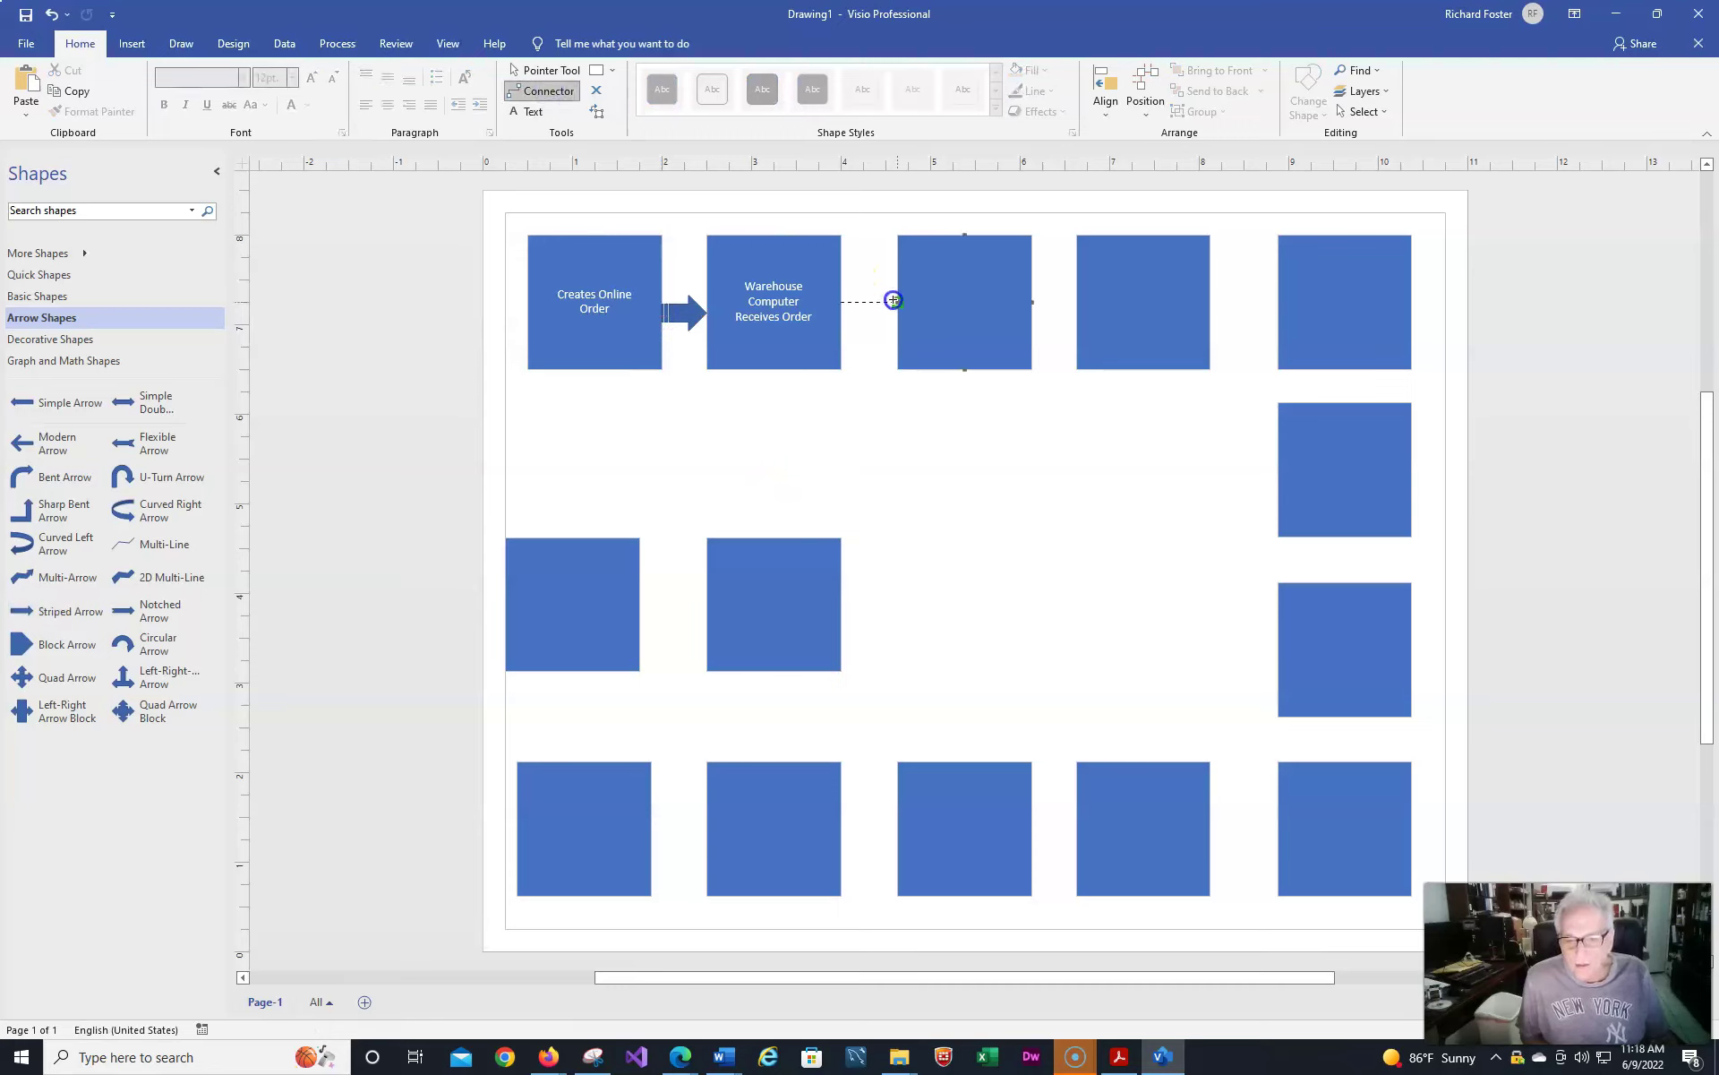
drag(842, 302, 891, 301)
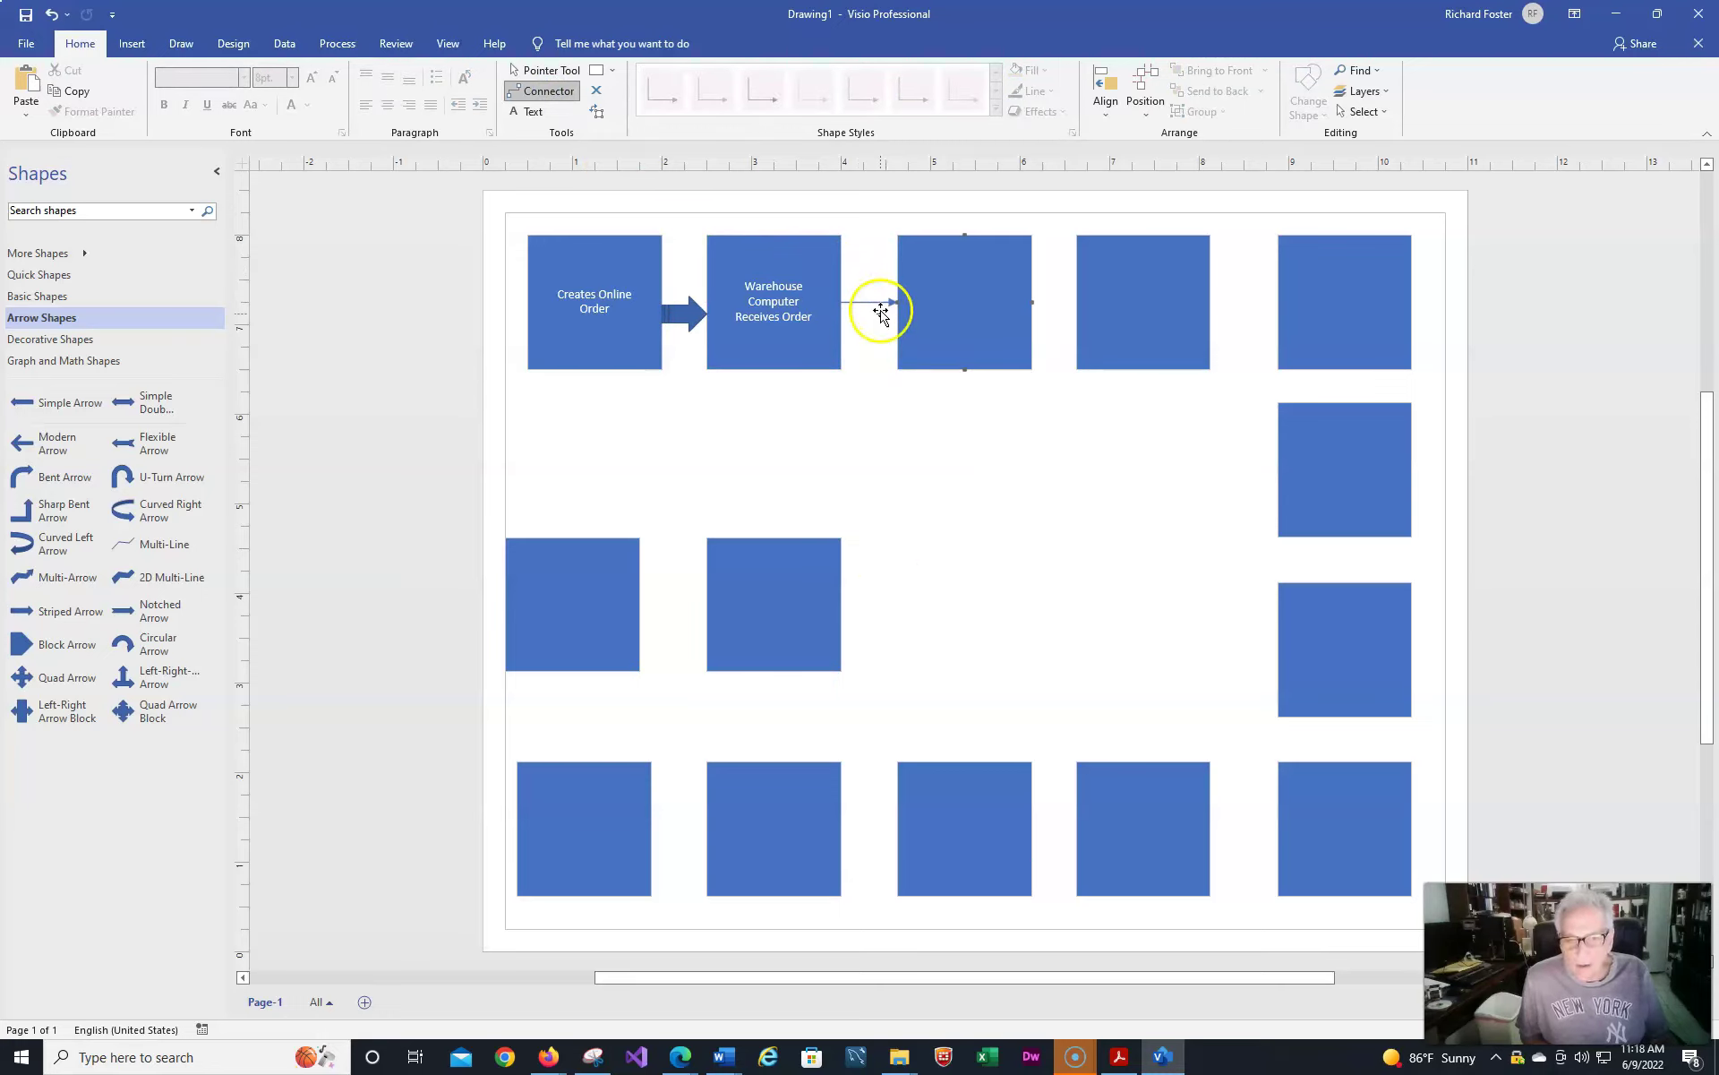
Step: Copy the block arrow into the gap between the third and fourth squares
click(682, 314)
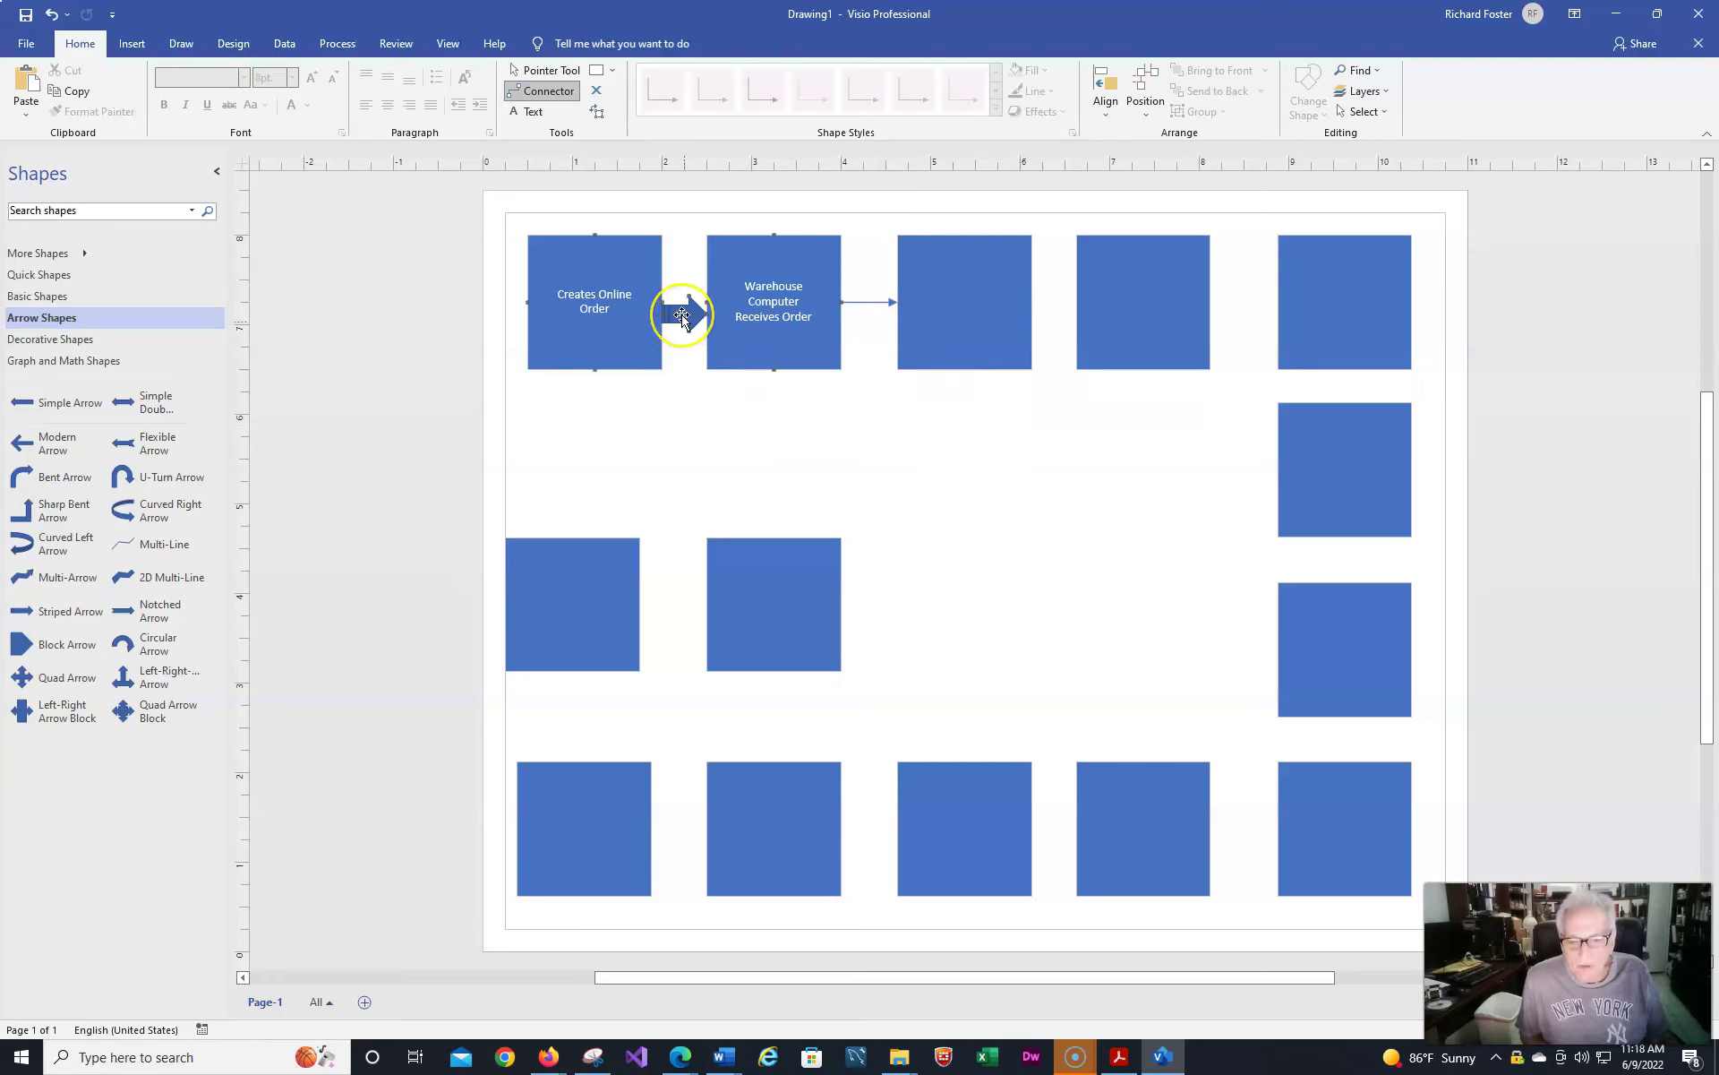
click(548, 70)
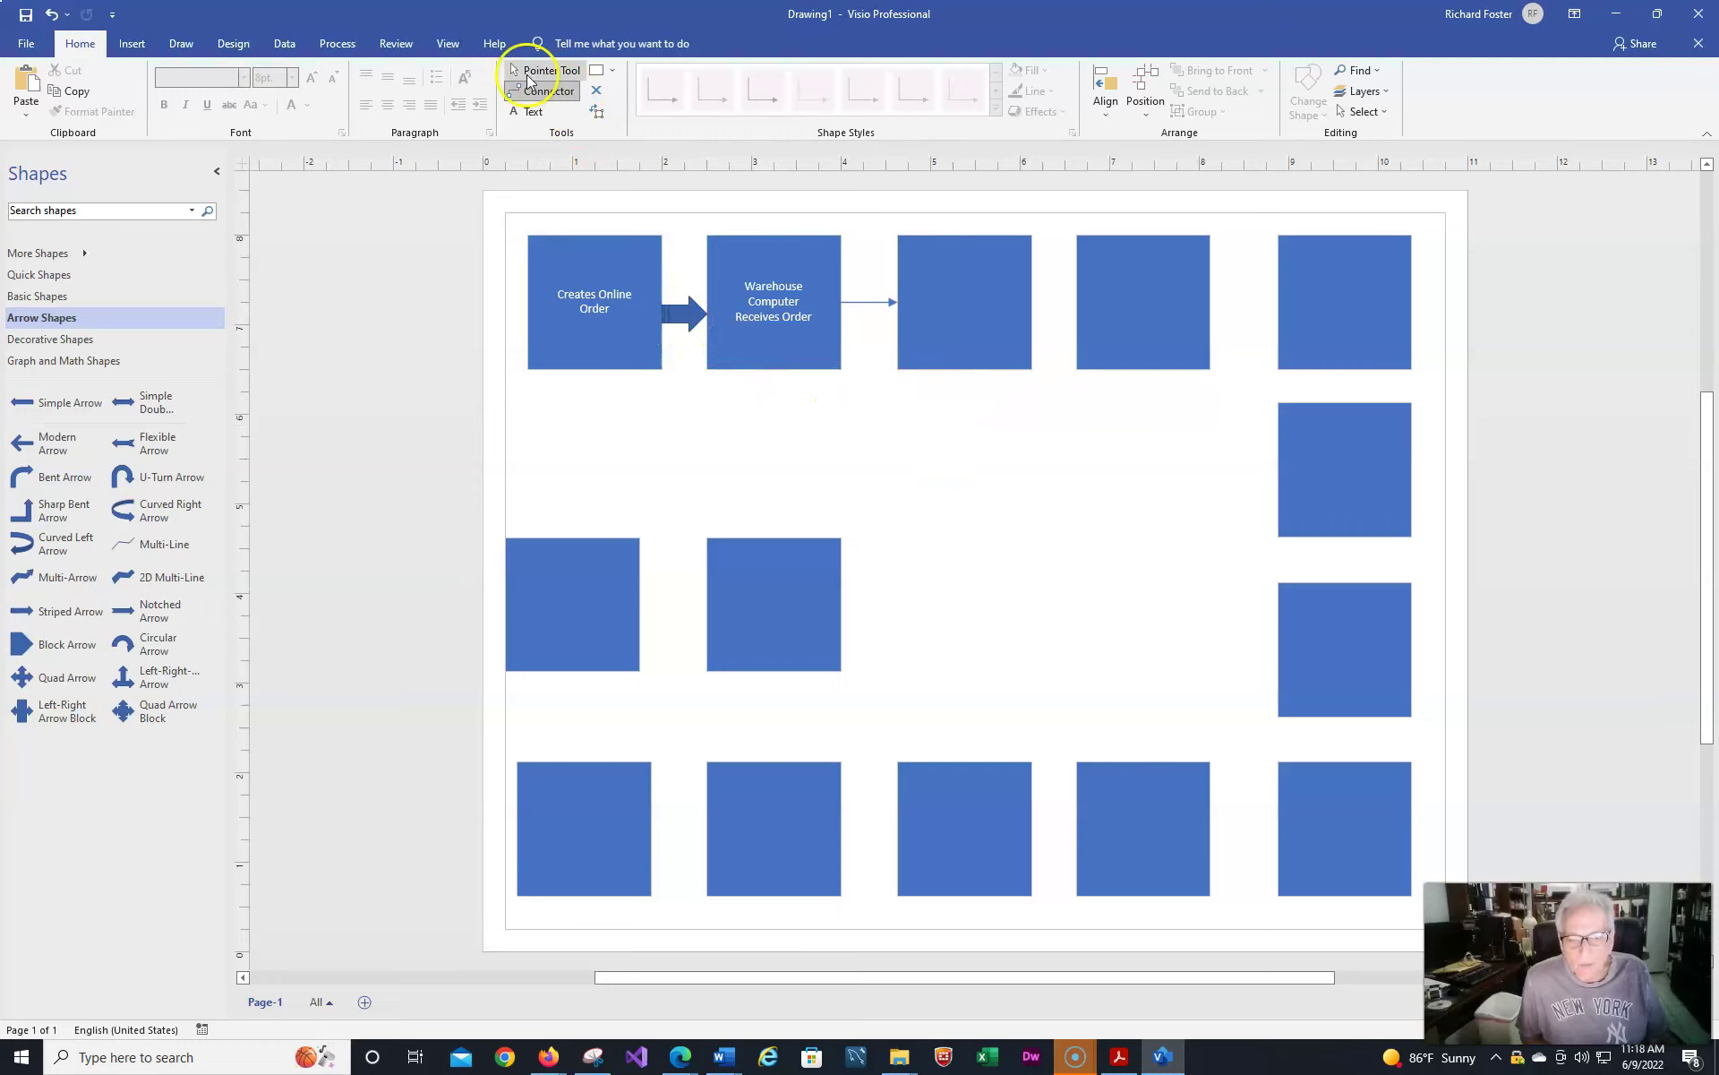
click(686, 315)
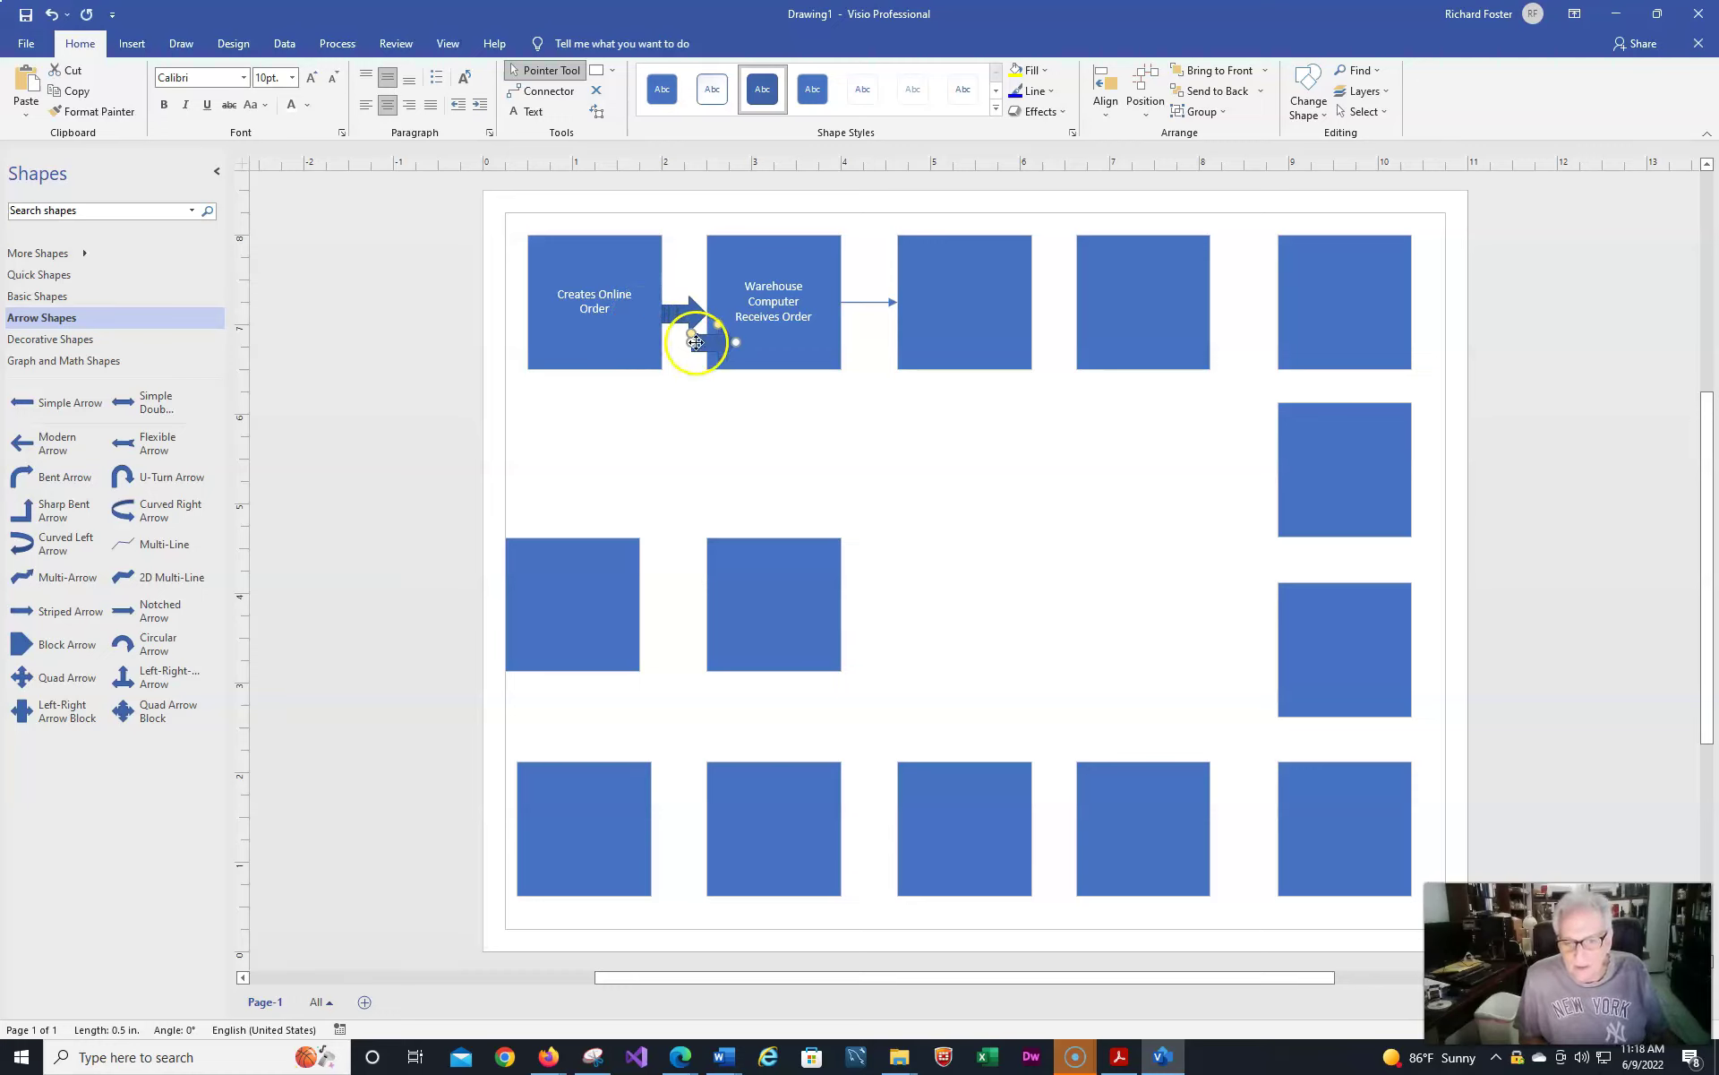
drag(690, 337, 1046, 308)
Step: Select the whole top row and align its shapes along their middles
click(1090, 441)
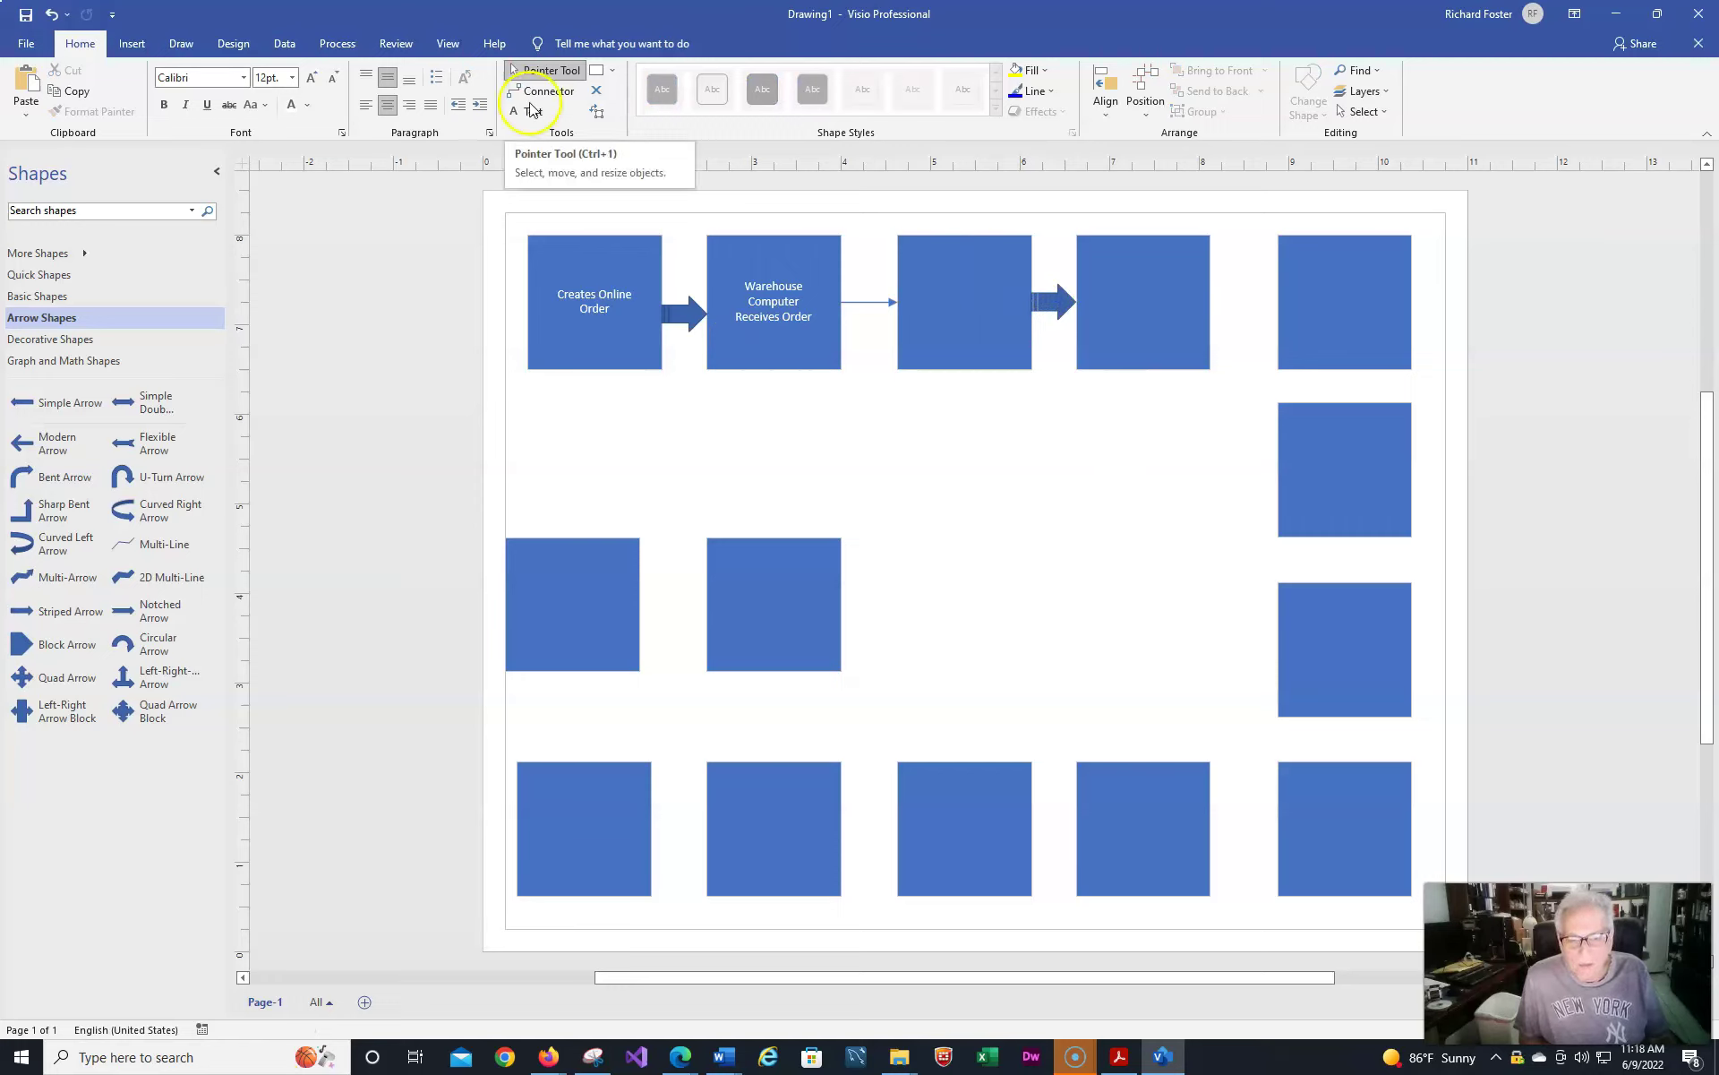
drag(510, 215, 1424, 388)
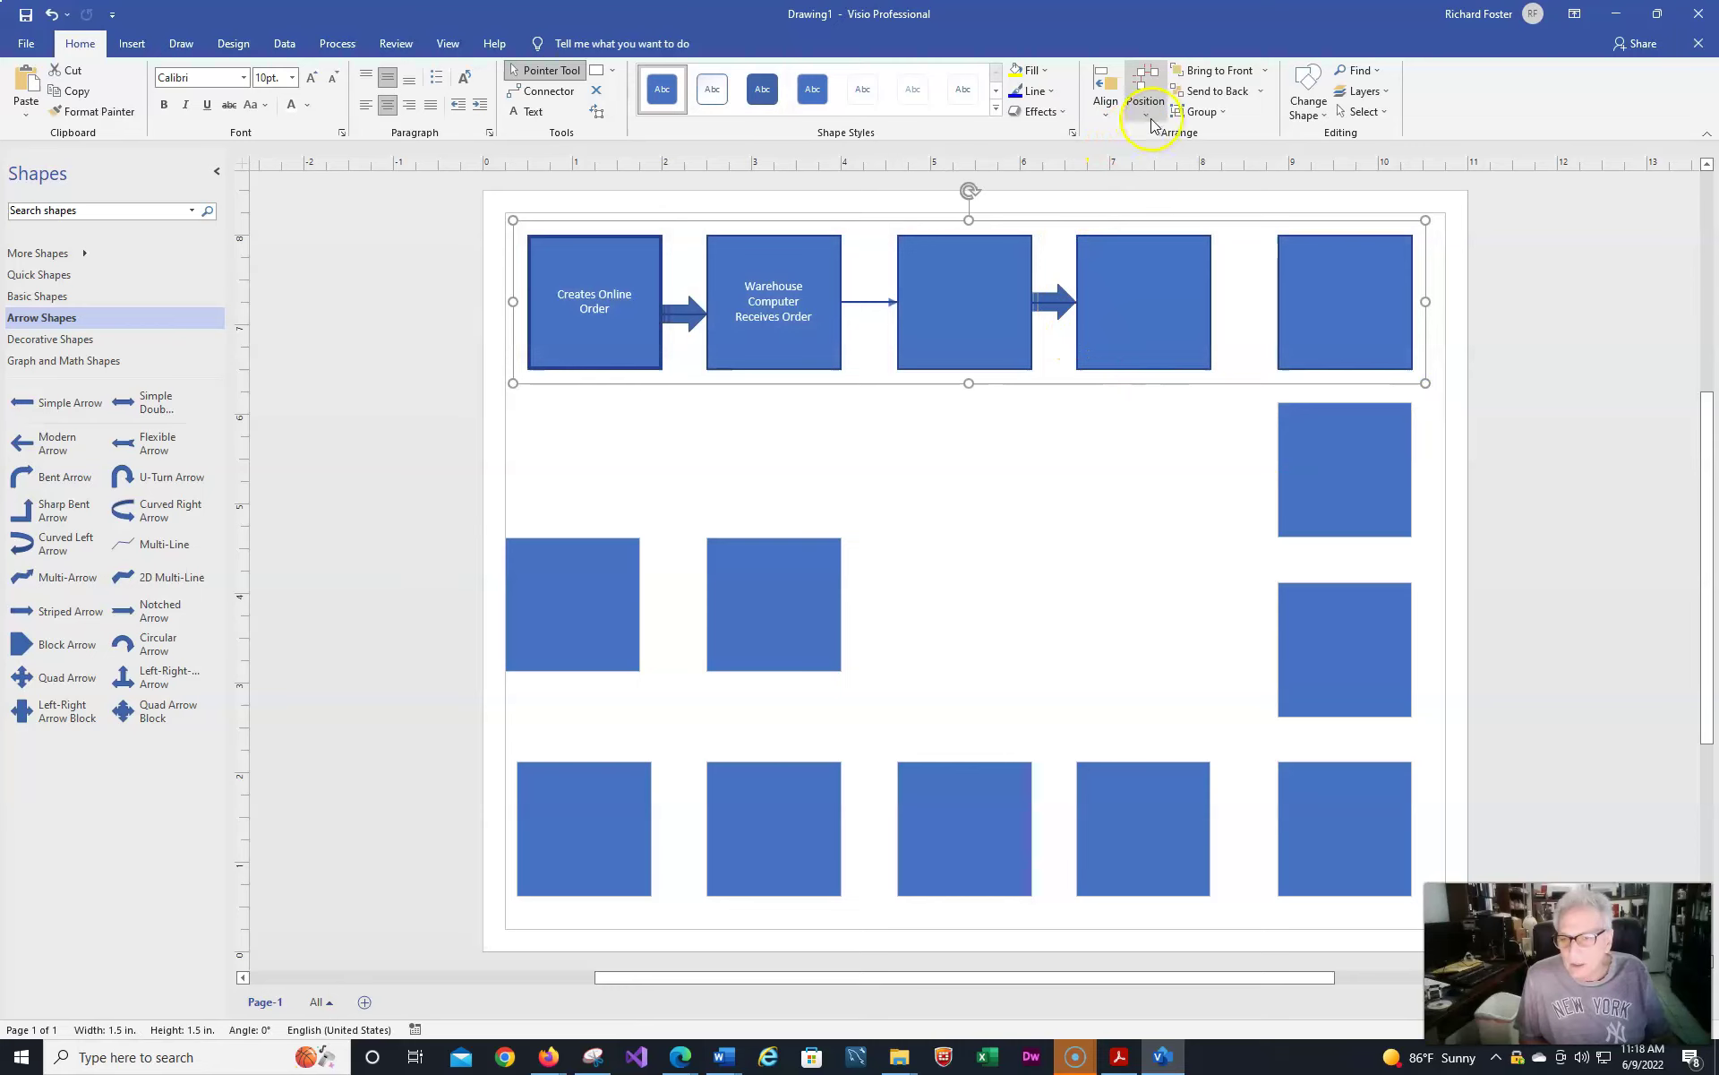
click(1108, 115)
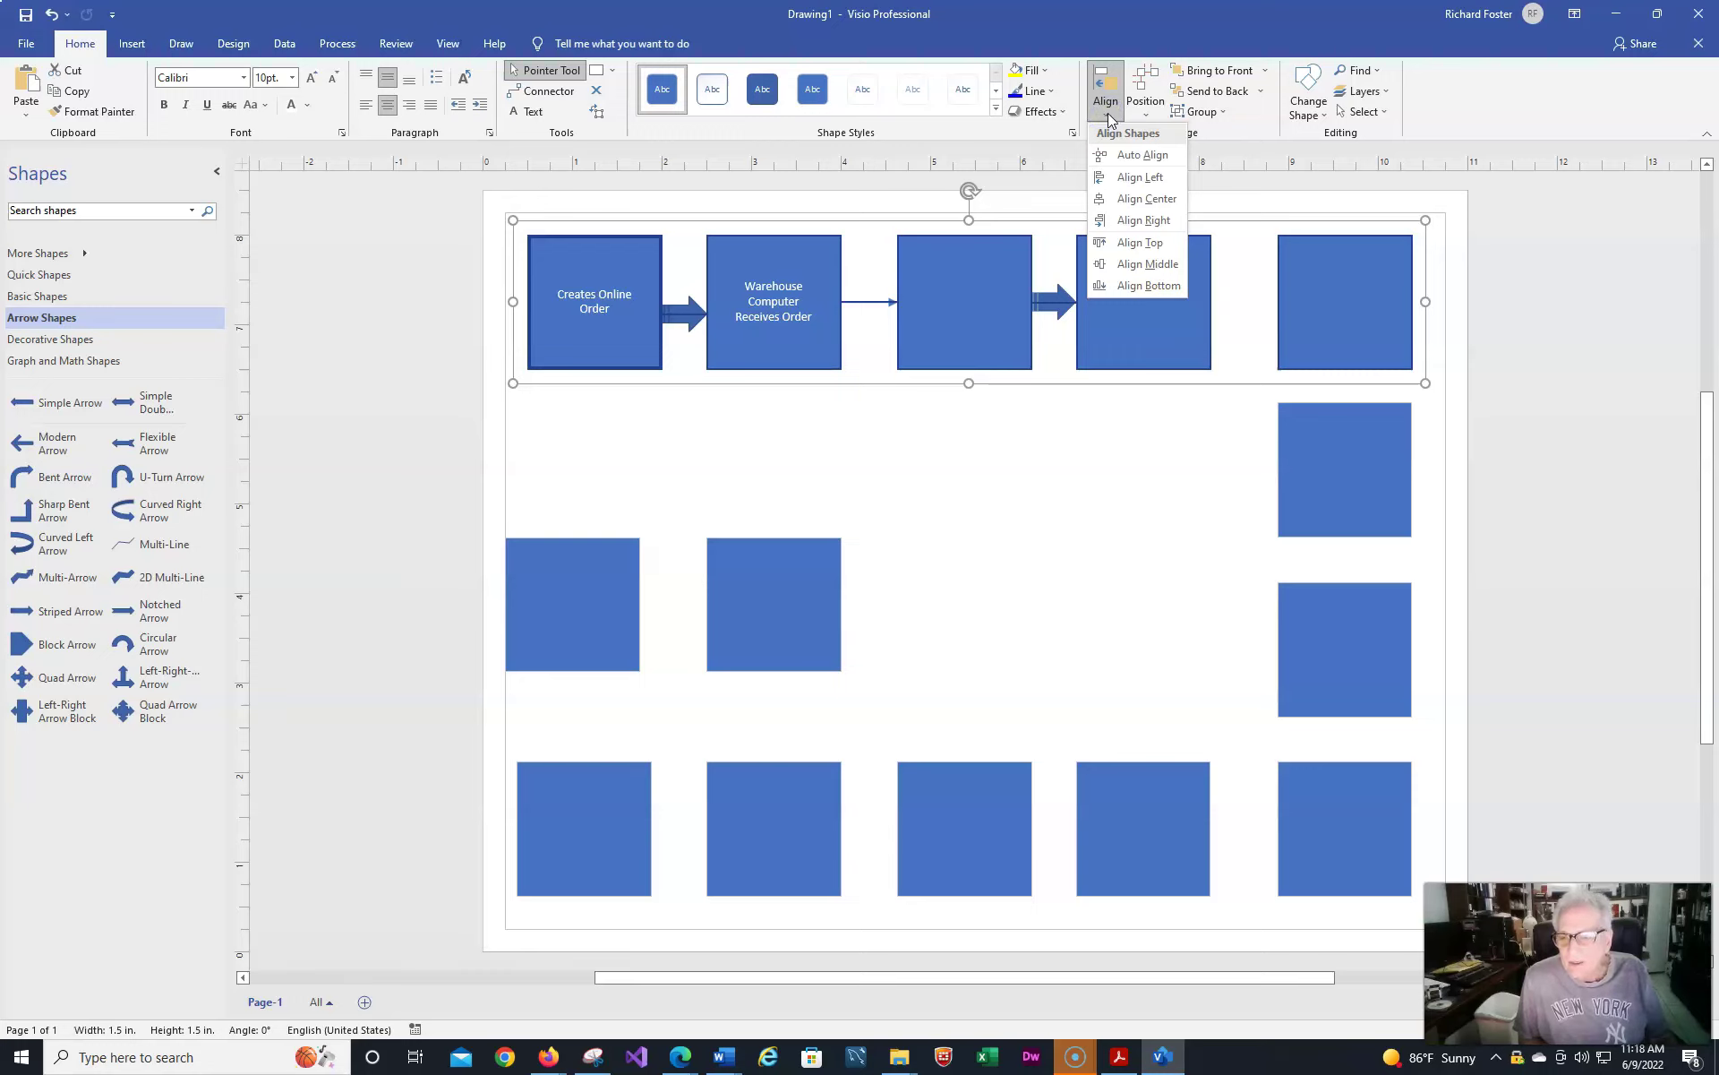
click(1164, 267)
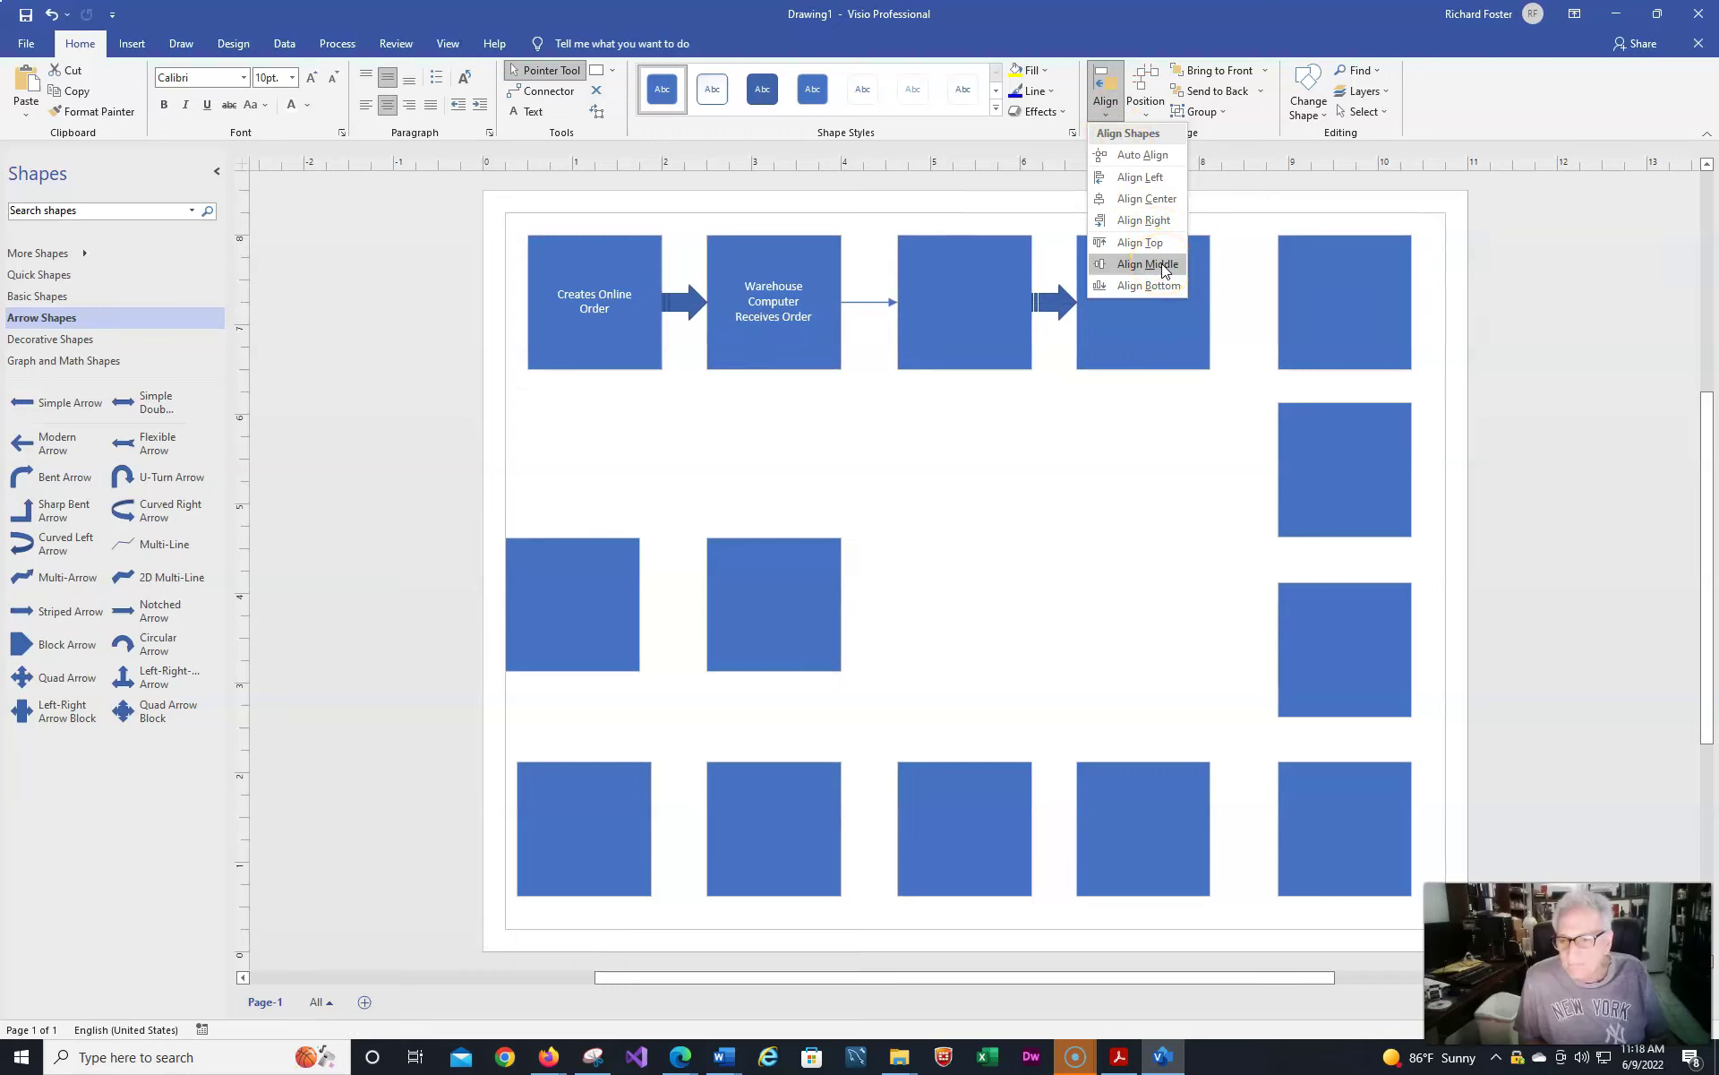
click(1162, 265)
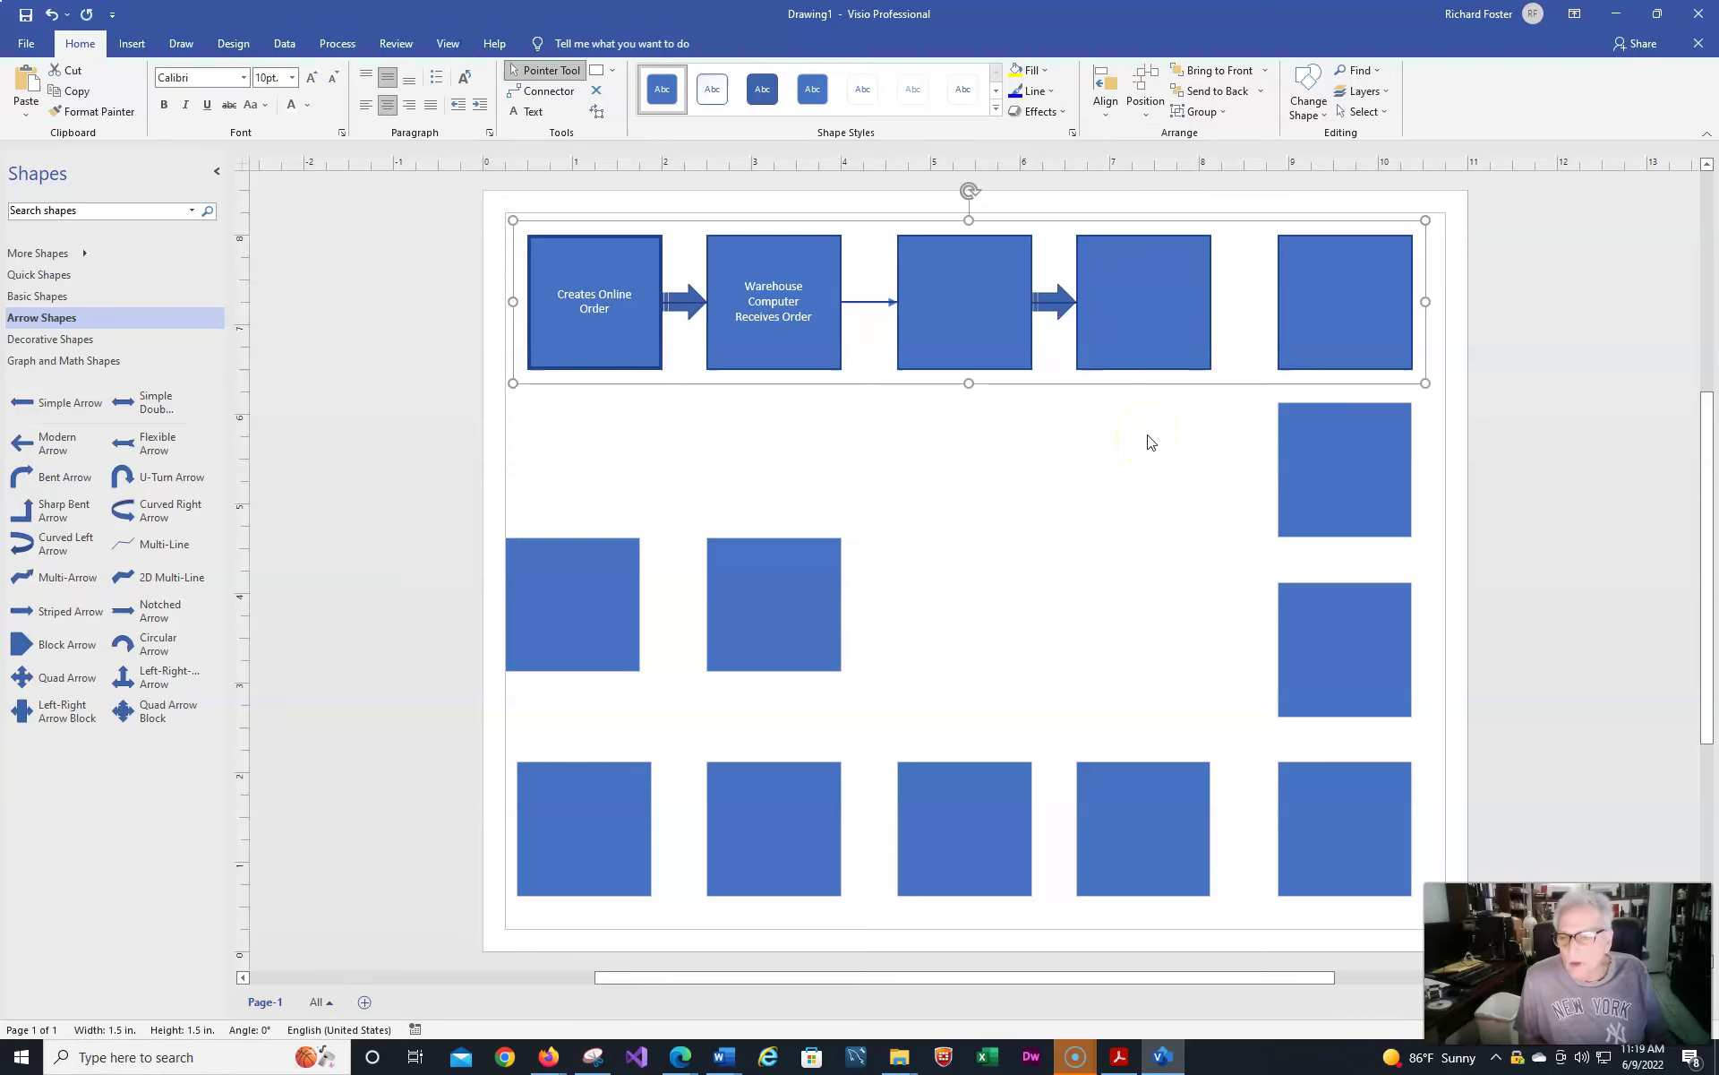
Step: Distribute the top-row shapes horizontally for even spacing
click(1106, 116)
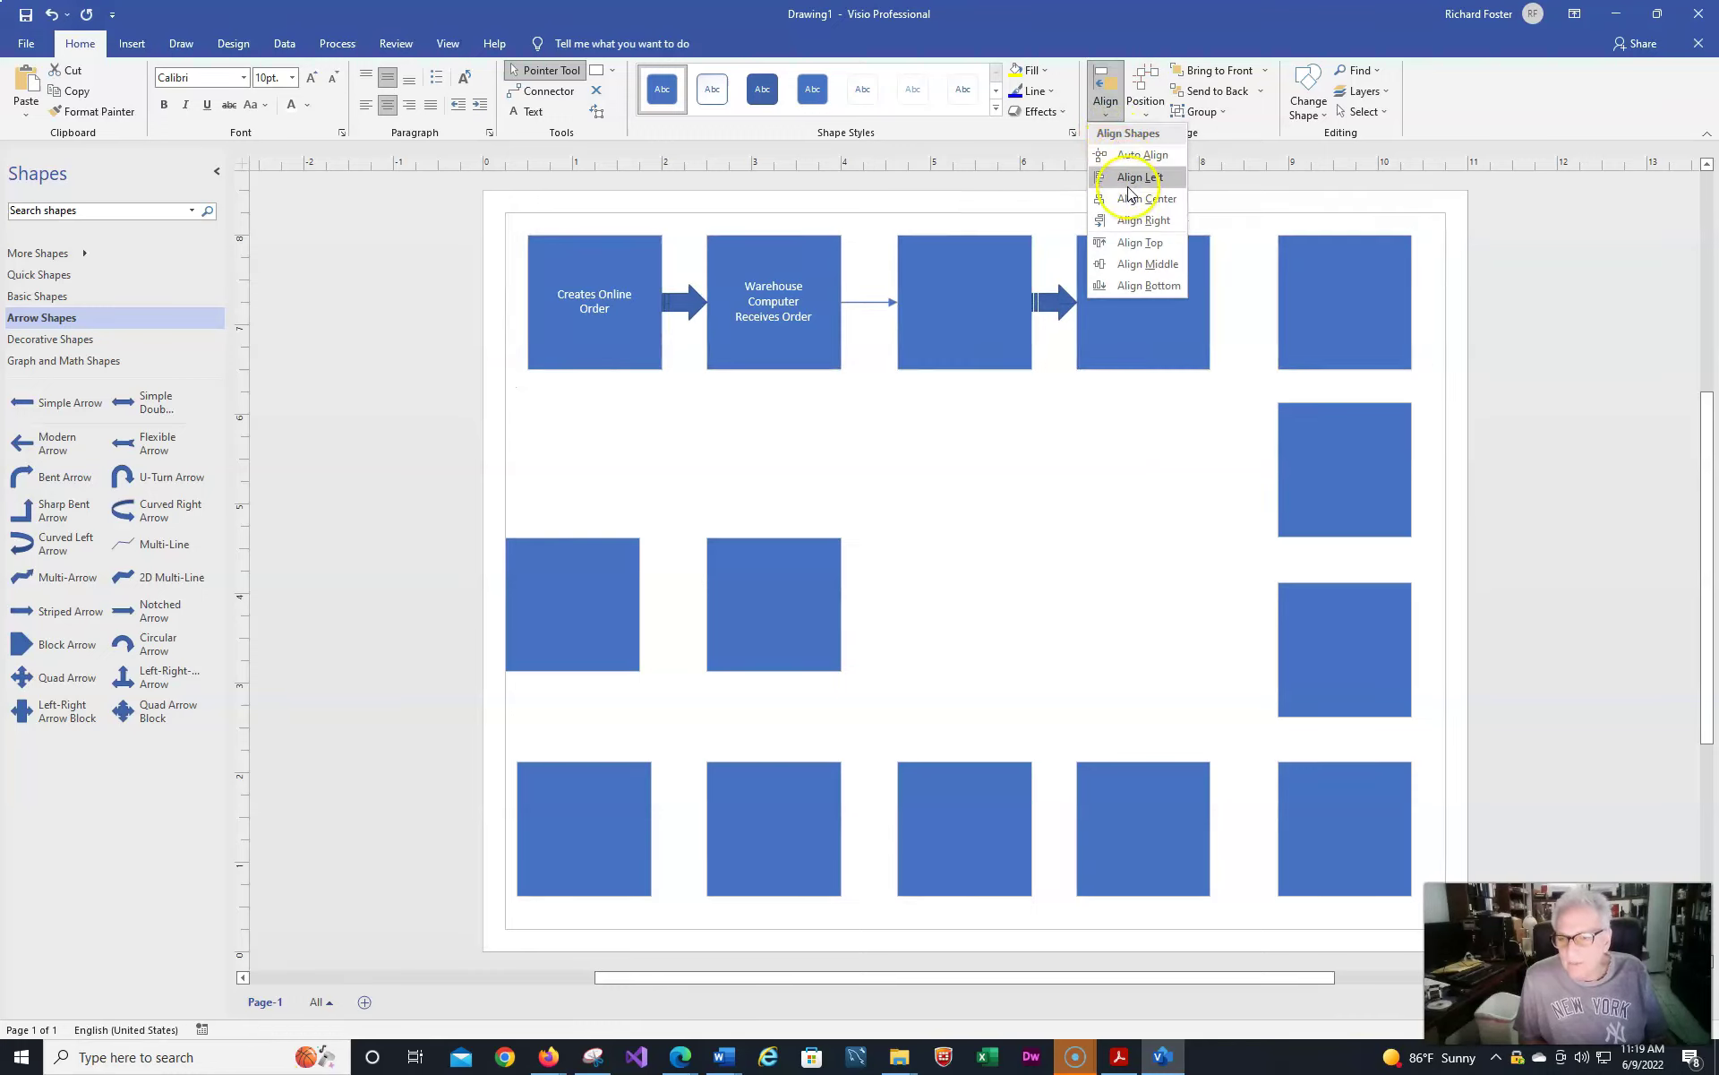
click(1149, 116)
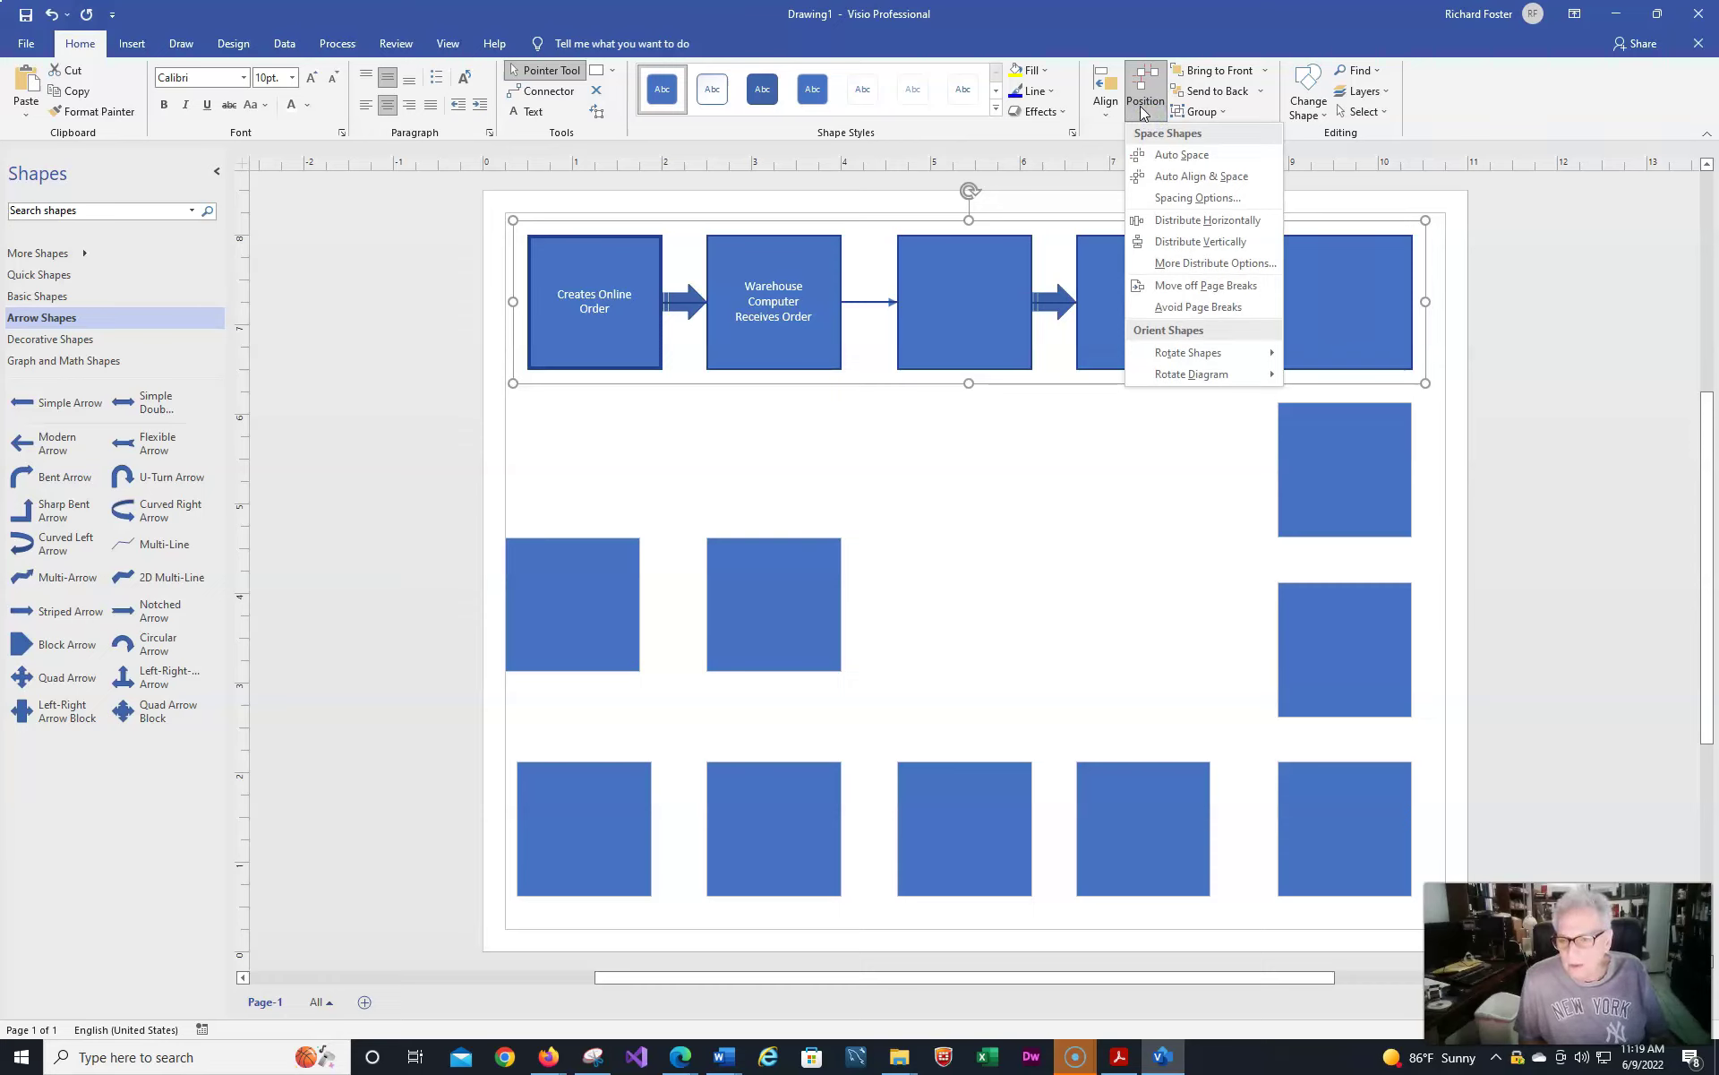
click(1174, 222)
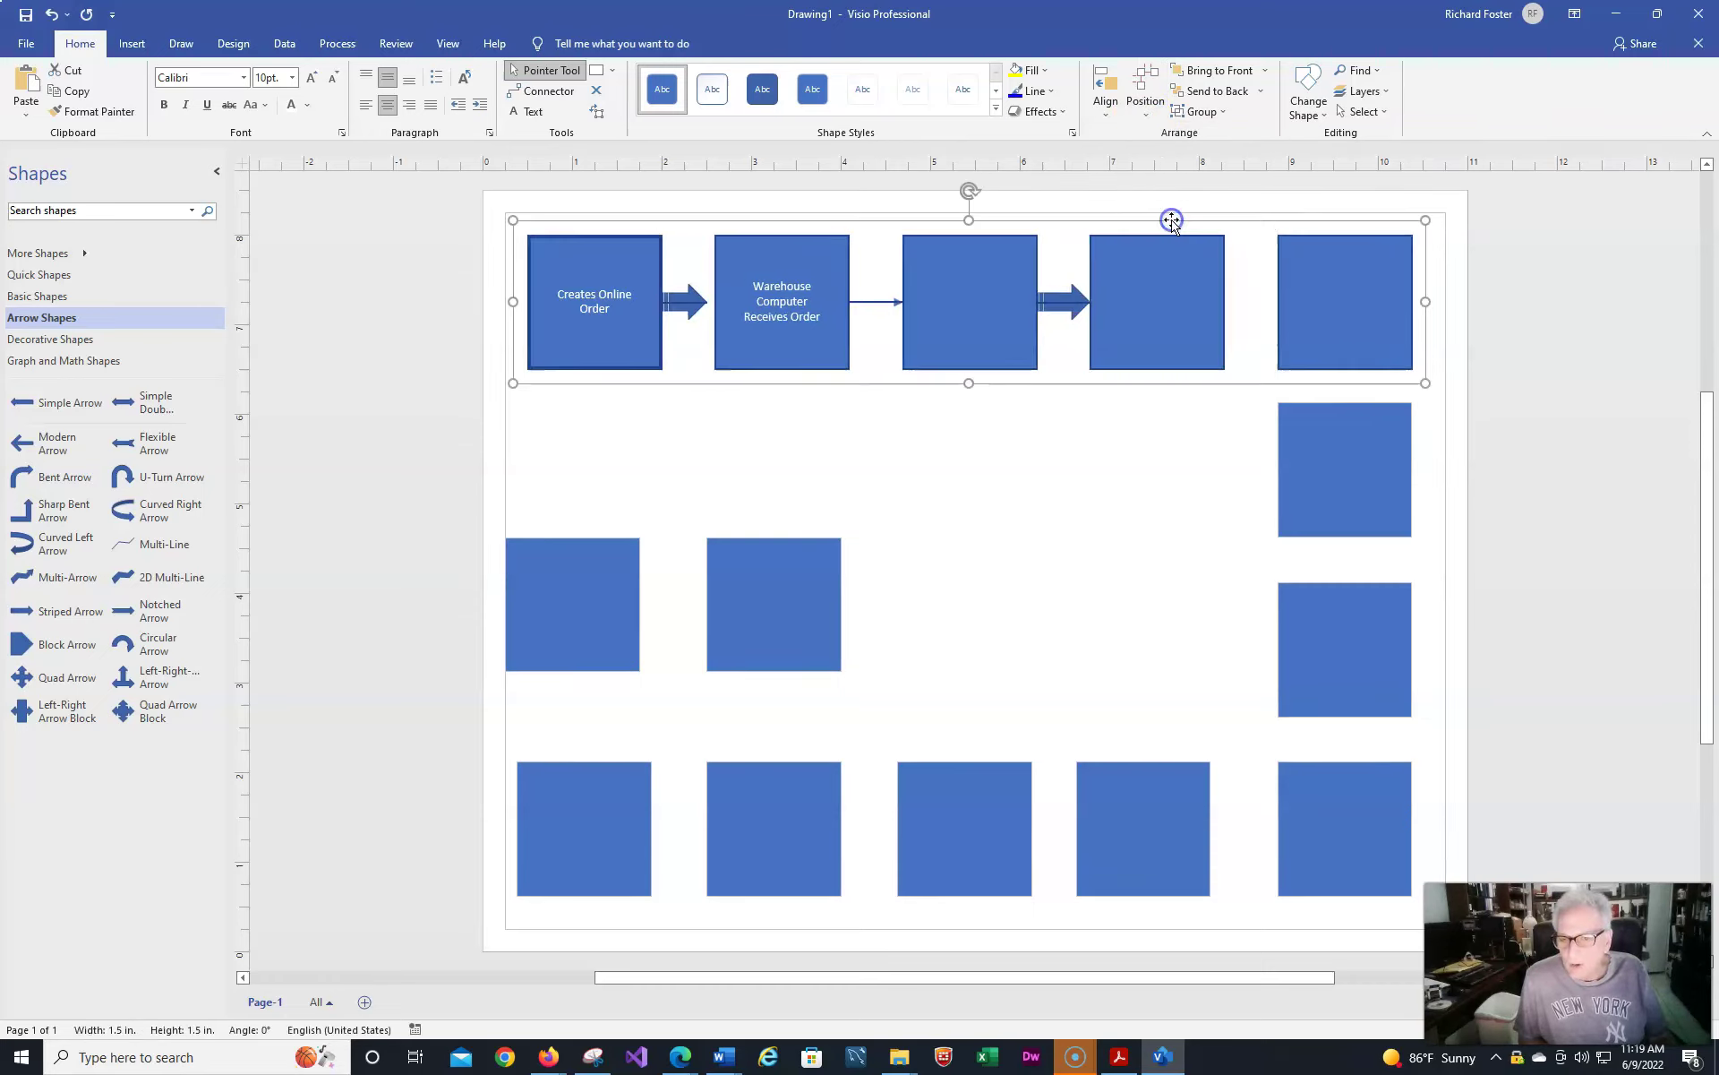
click(1107, 495)
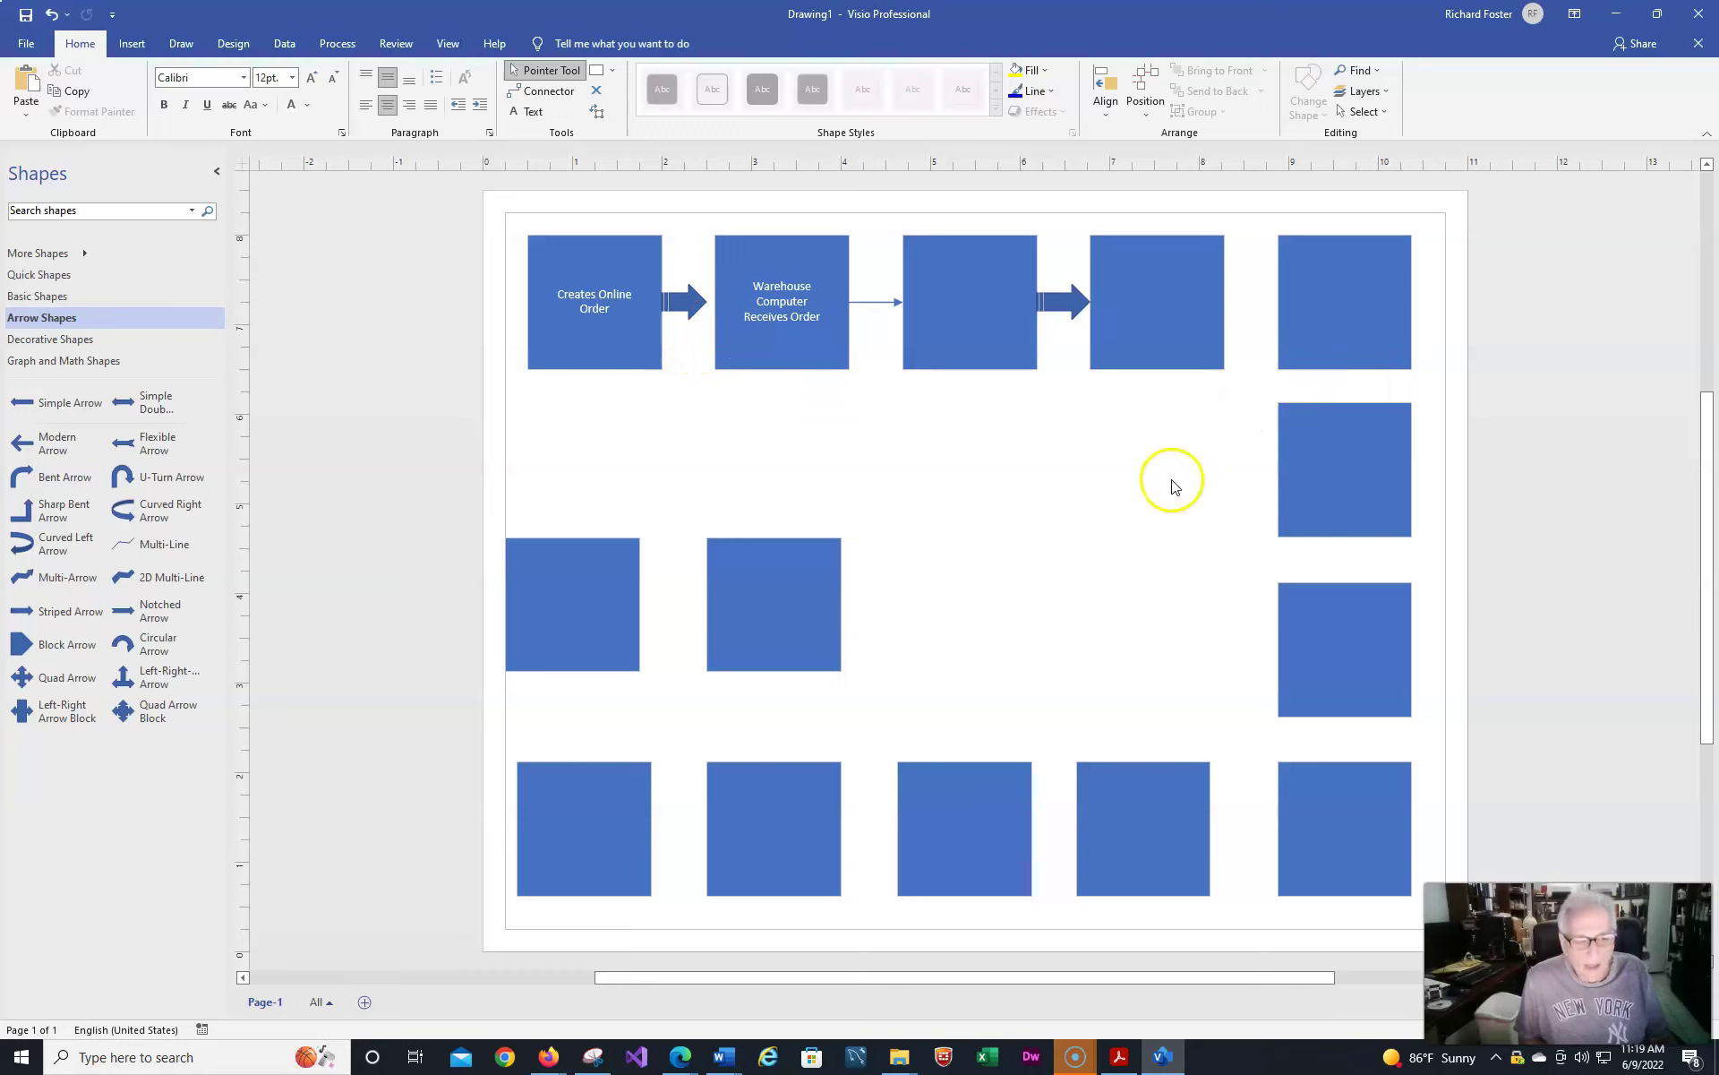
Step: Draw a text box in the centre of the square loop and type 'Project'
click(972, 309)
right_click(975, 311)
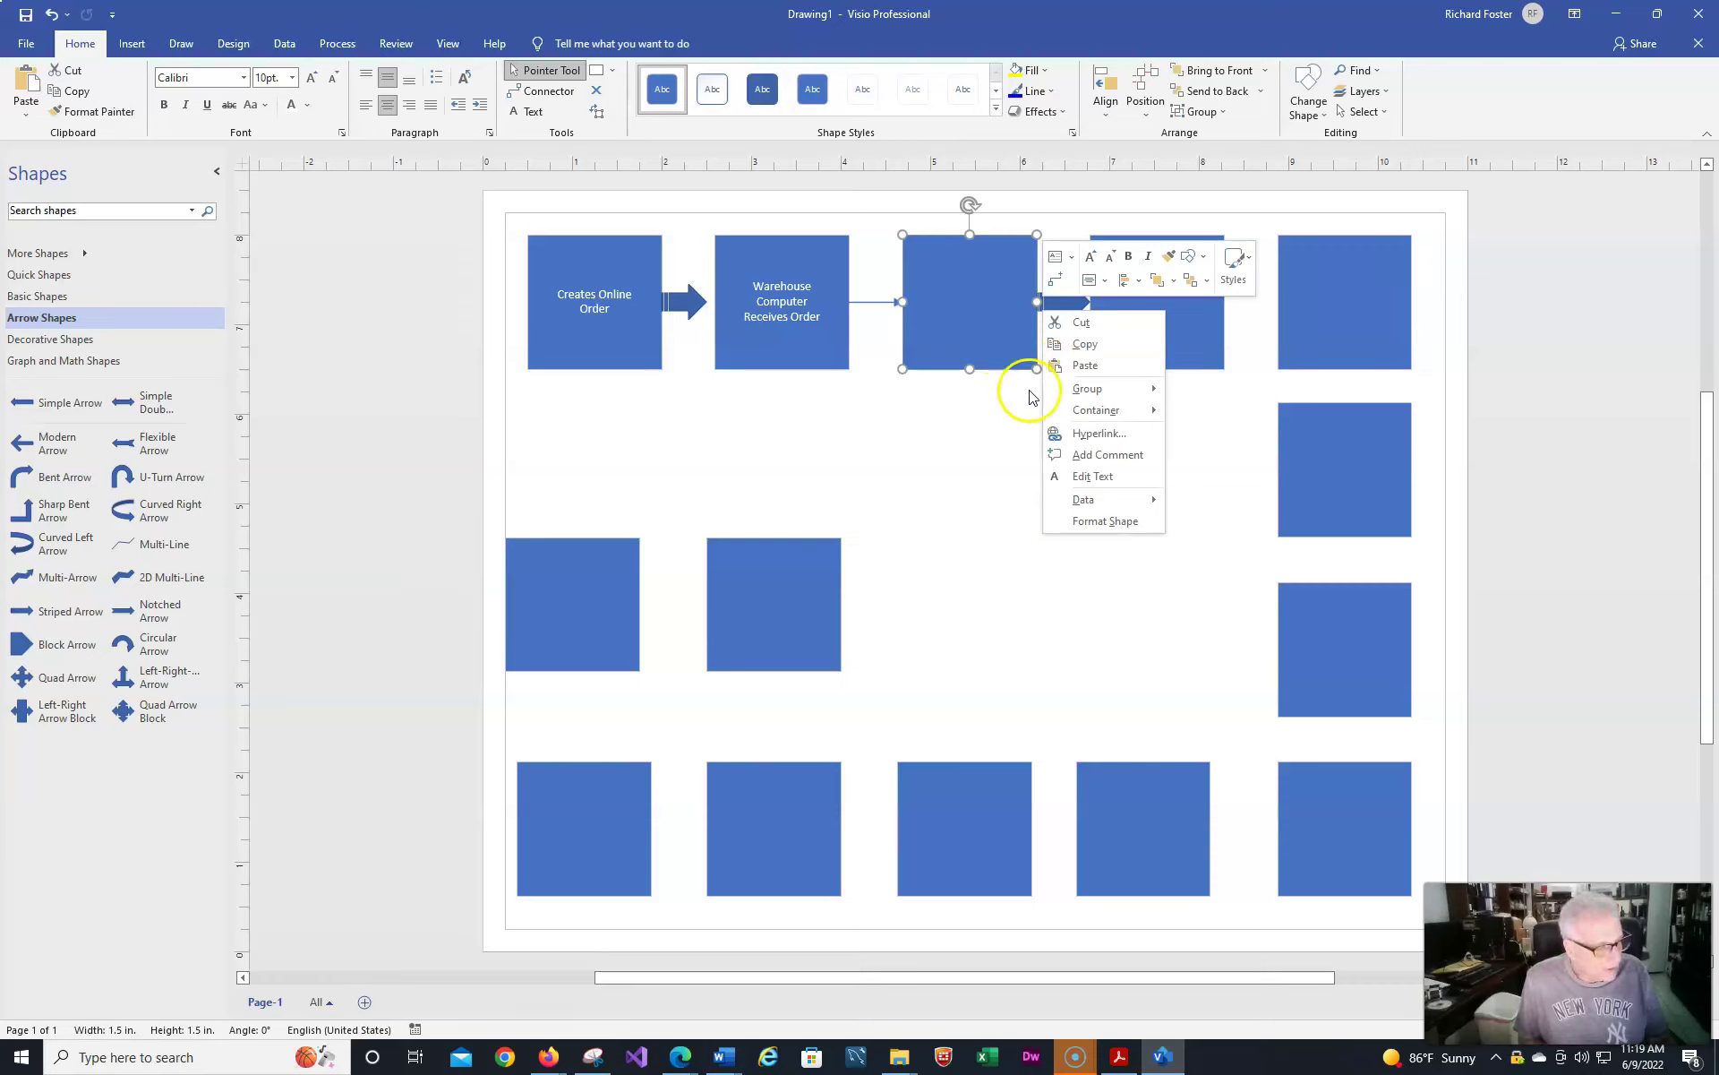
click(941, 462)
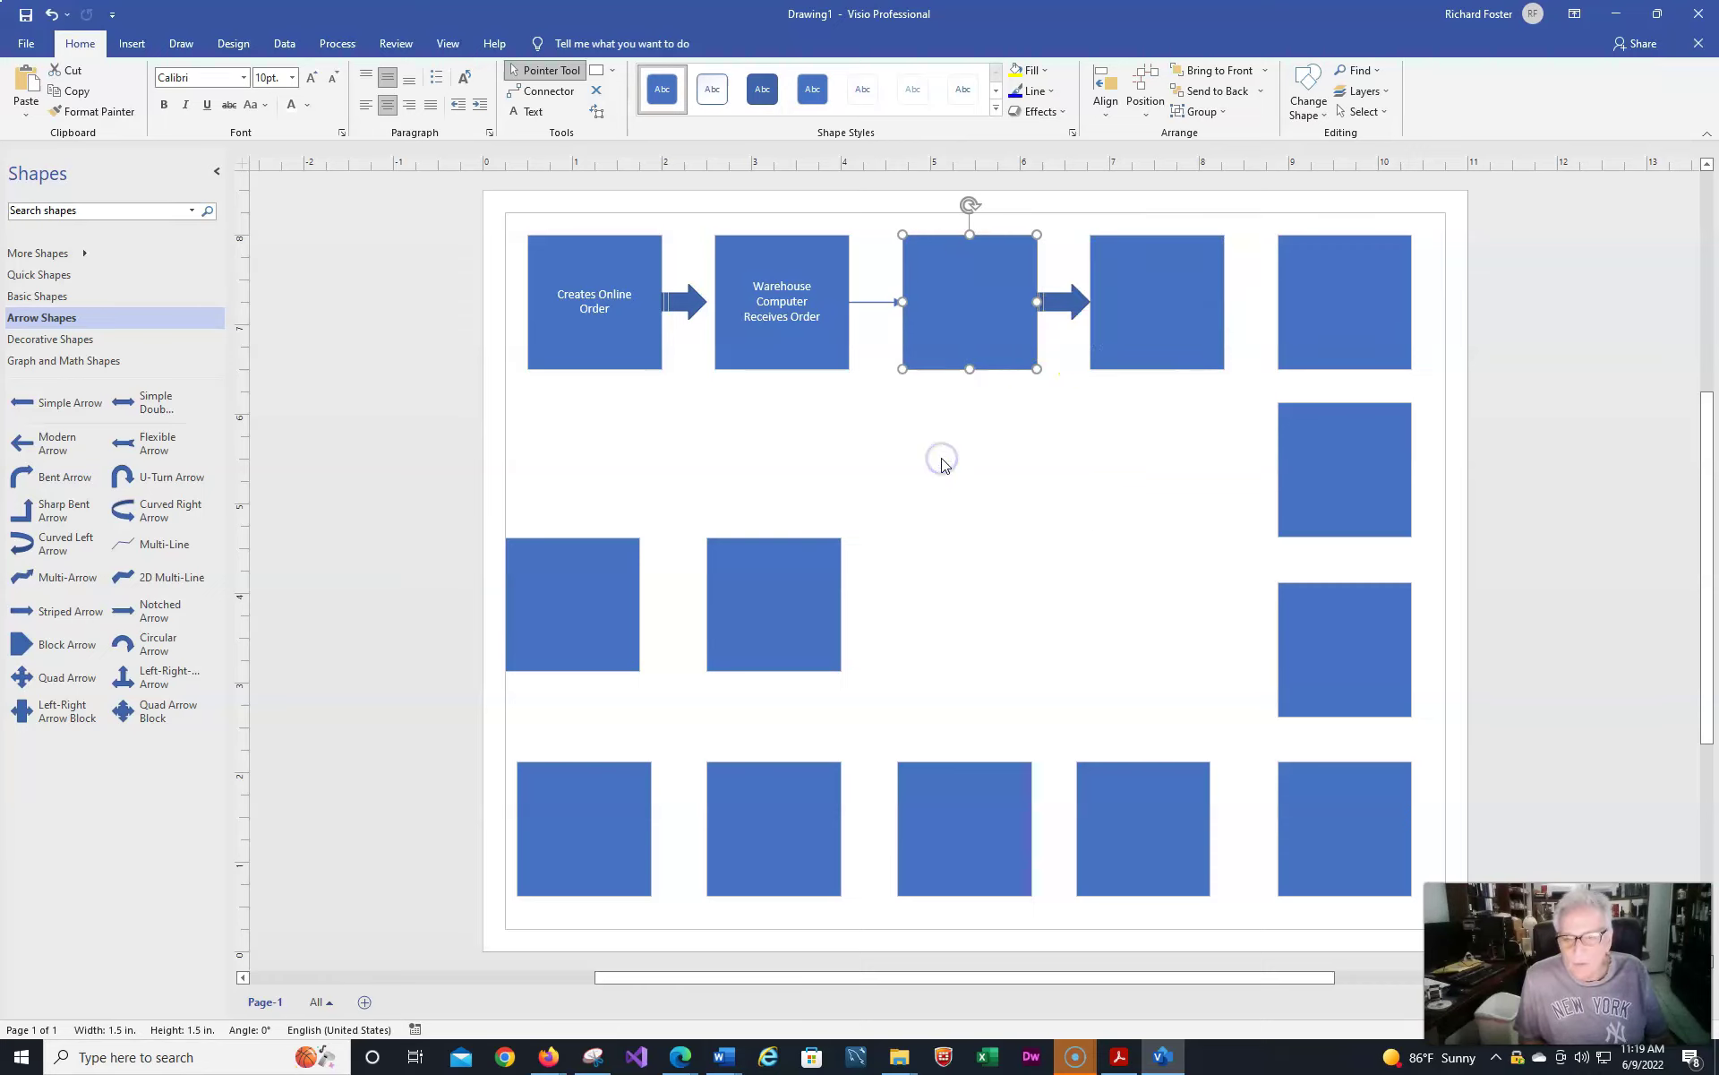
click(960, 466)
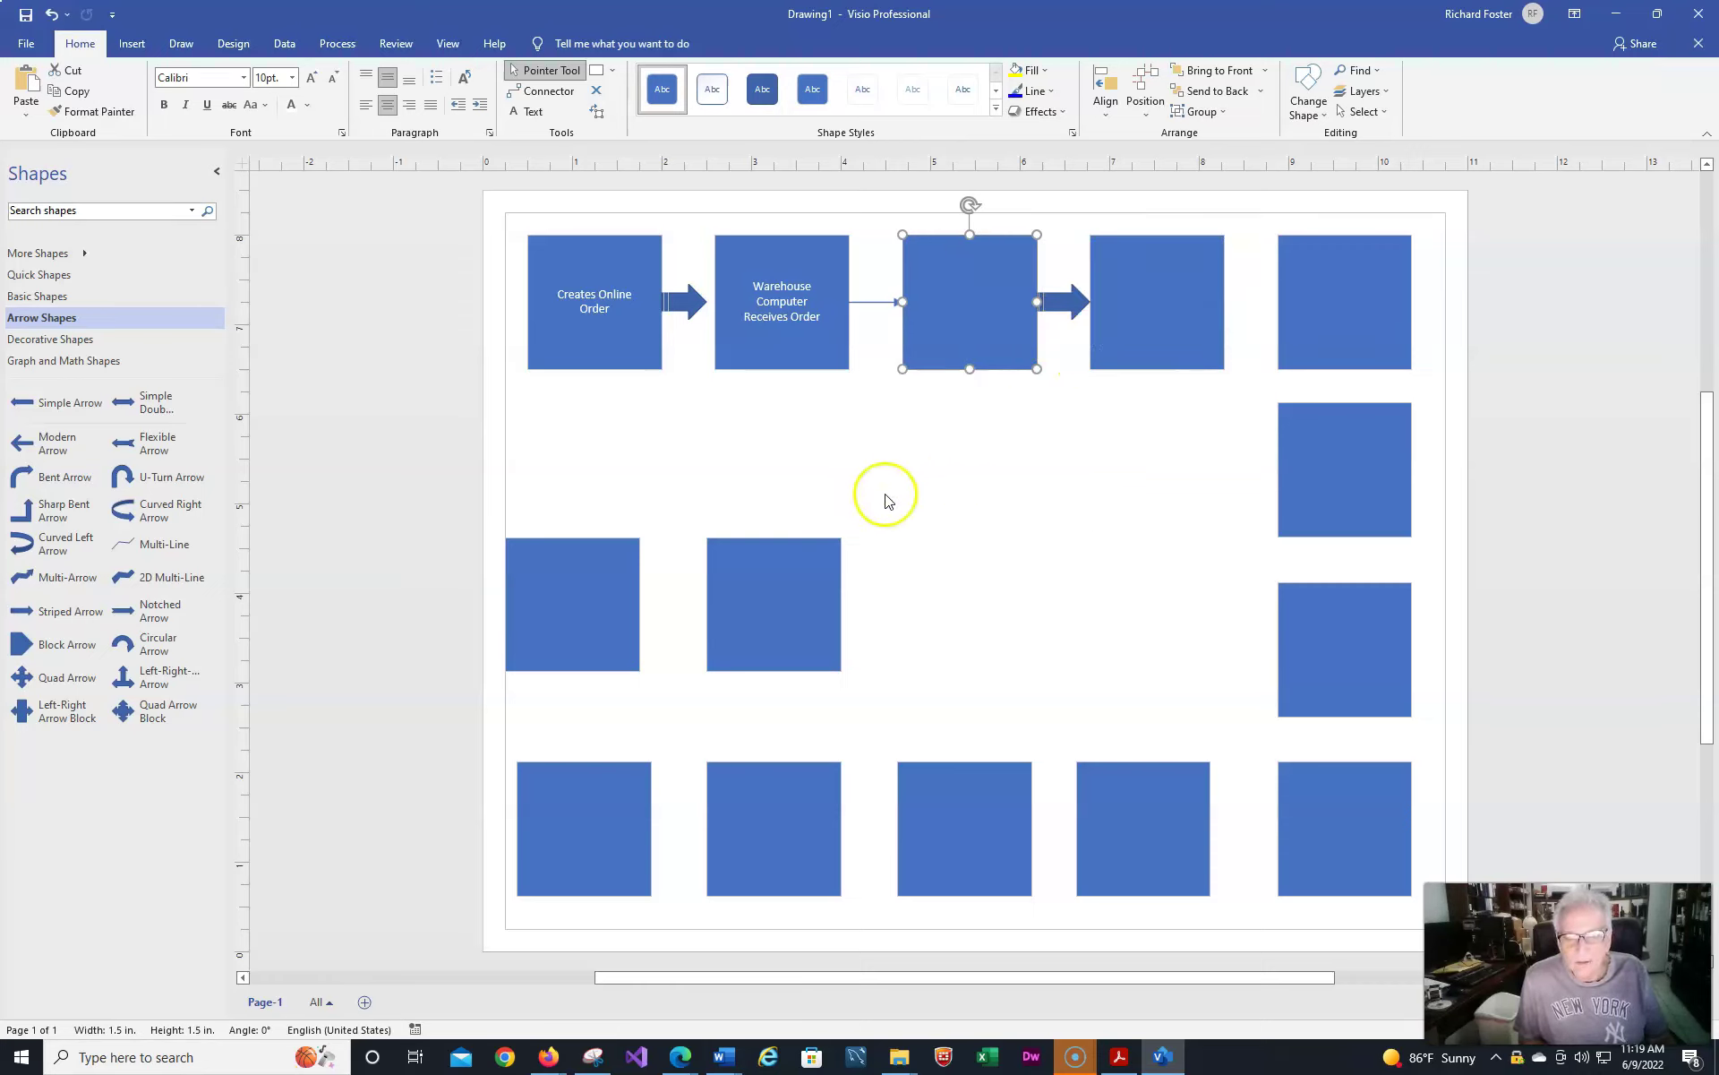
click(534, 112)
drag(921, 517, 1194, 598)
click(982, 565)
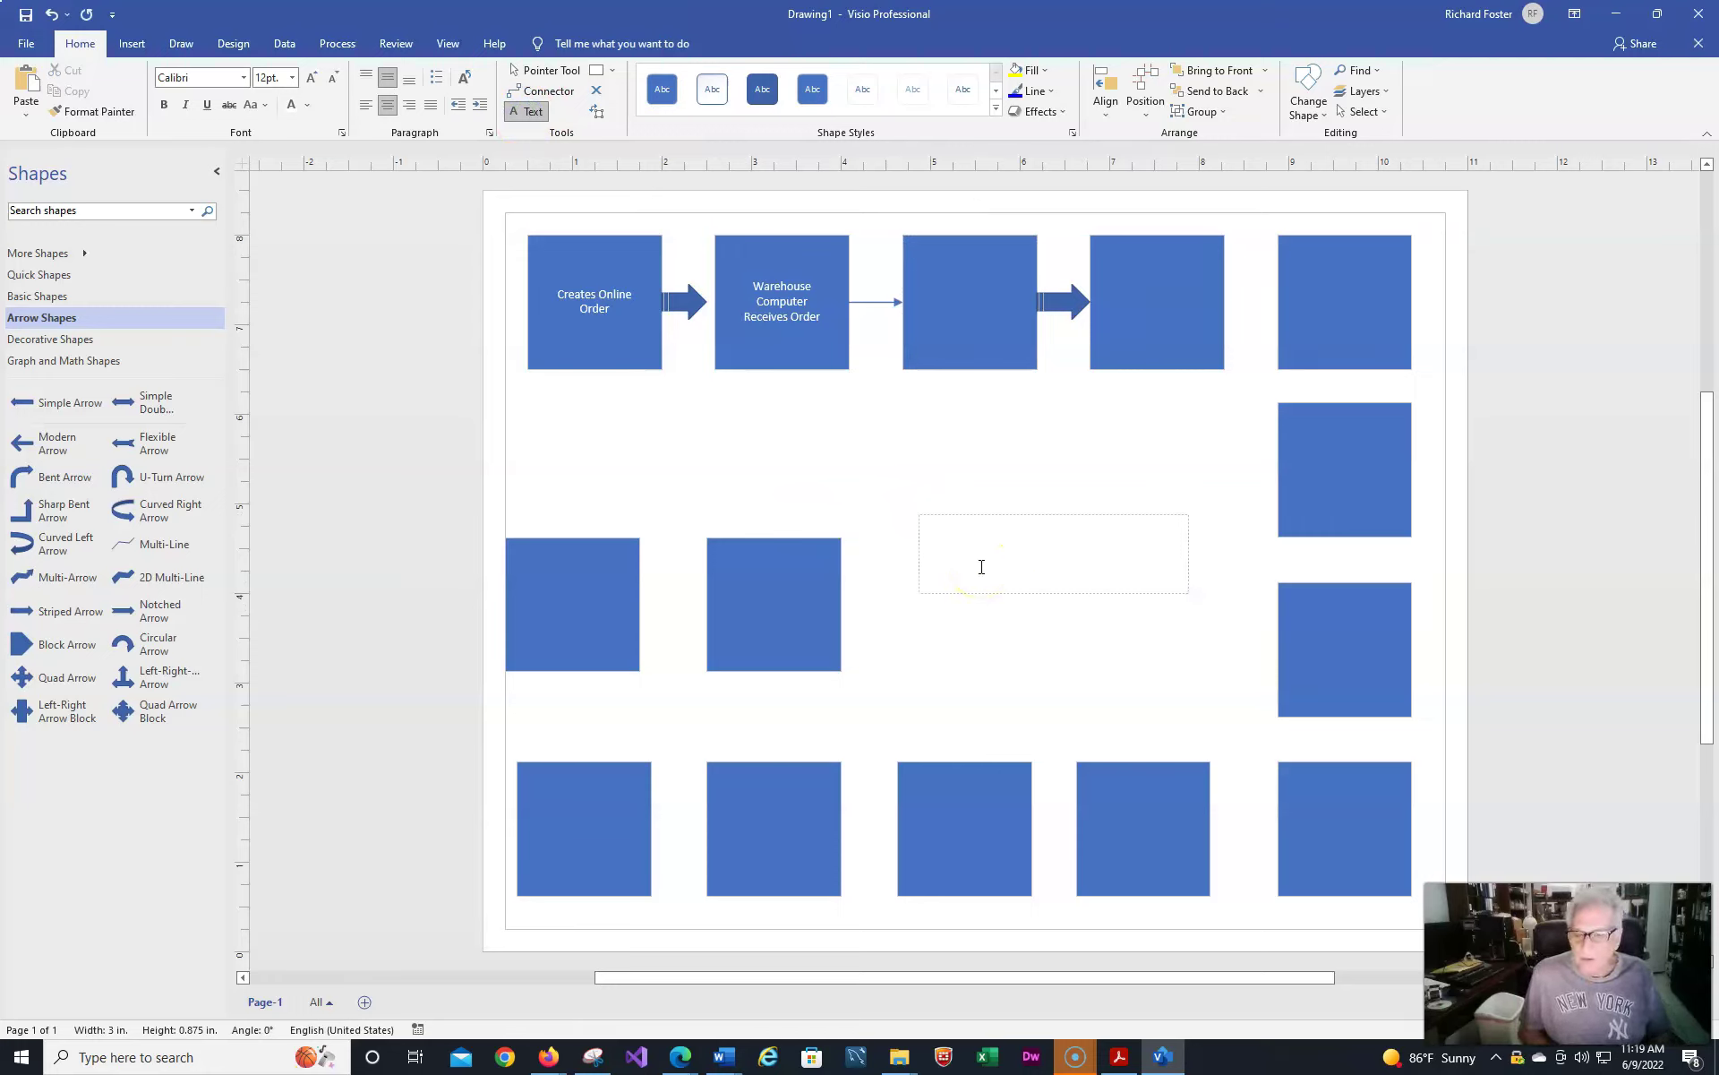
text(Project)
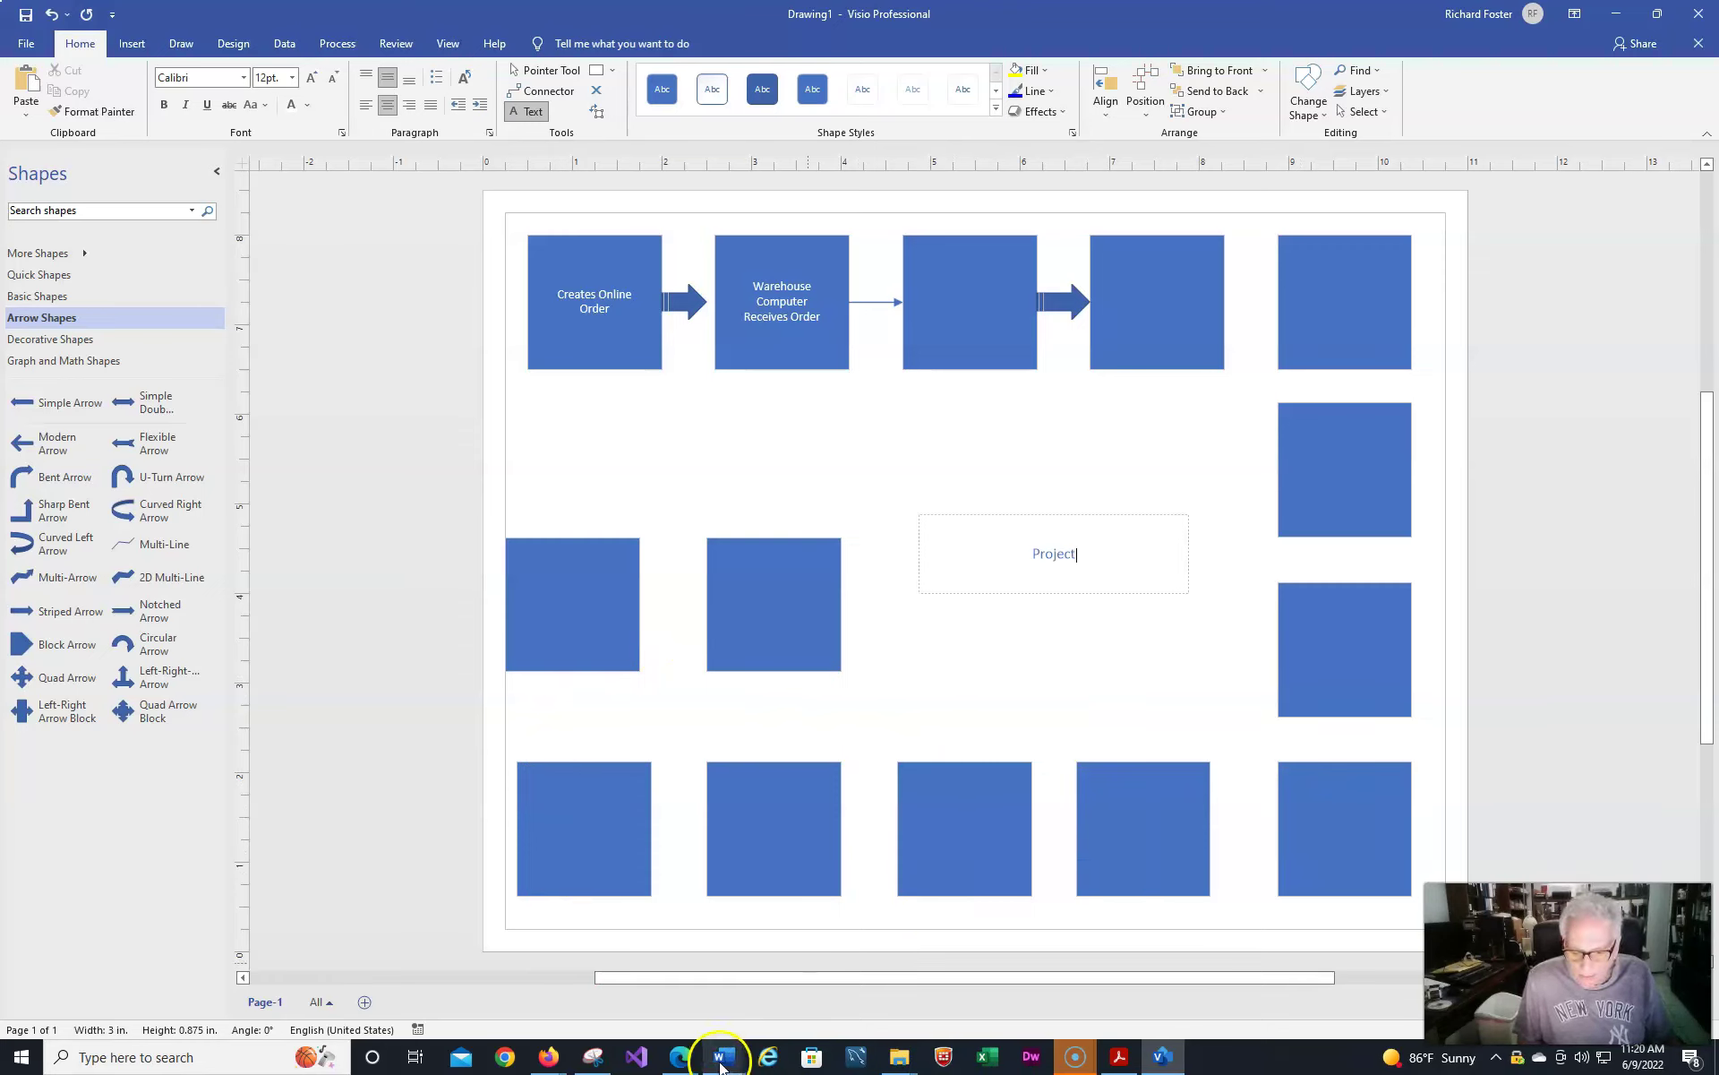
mouse_move(551, 1061)
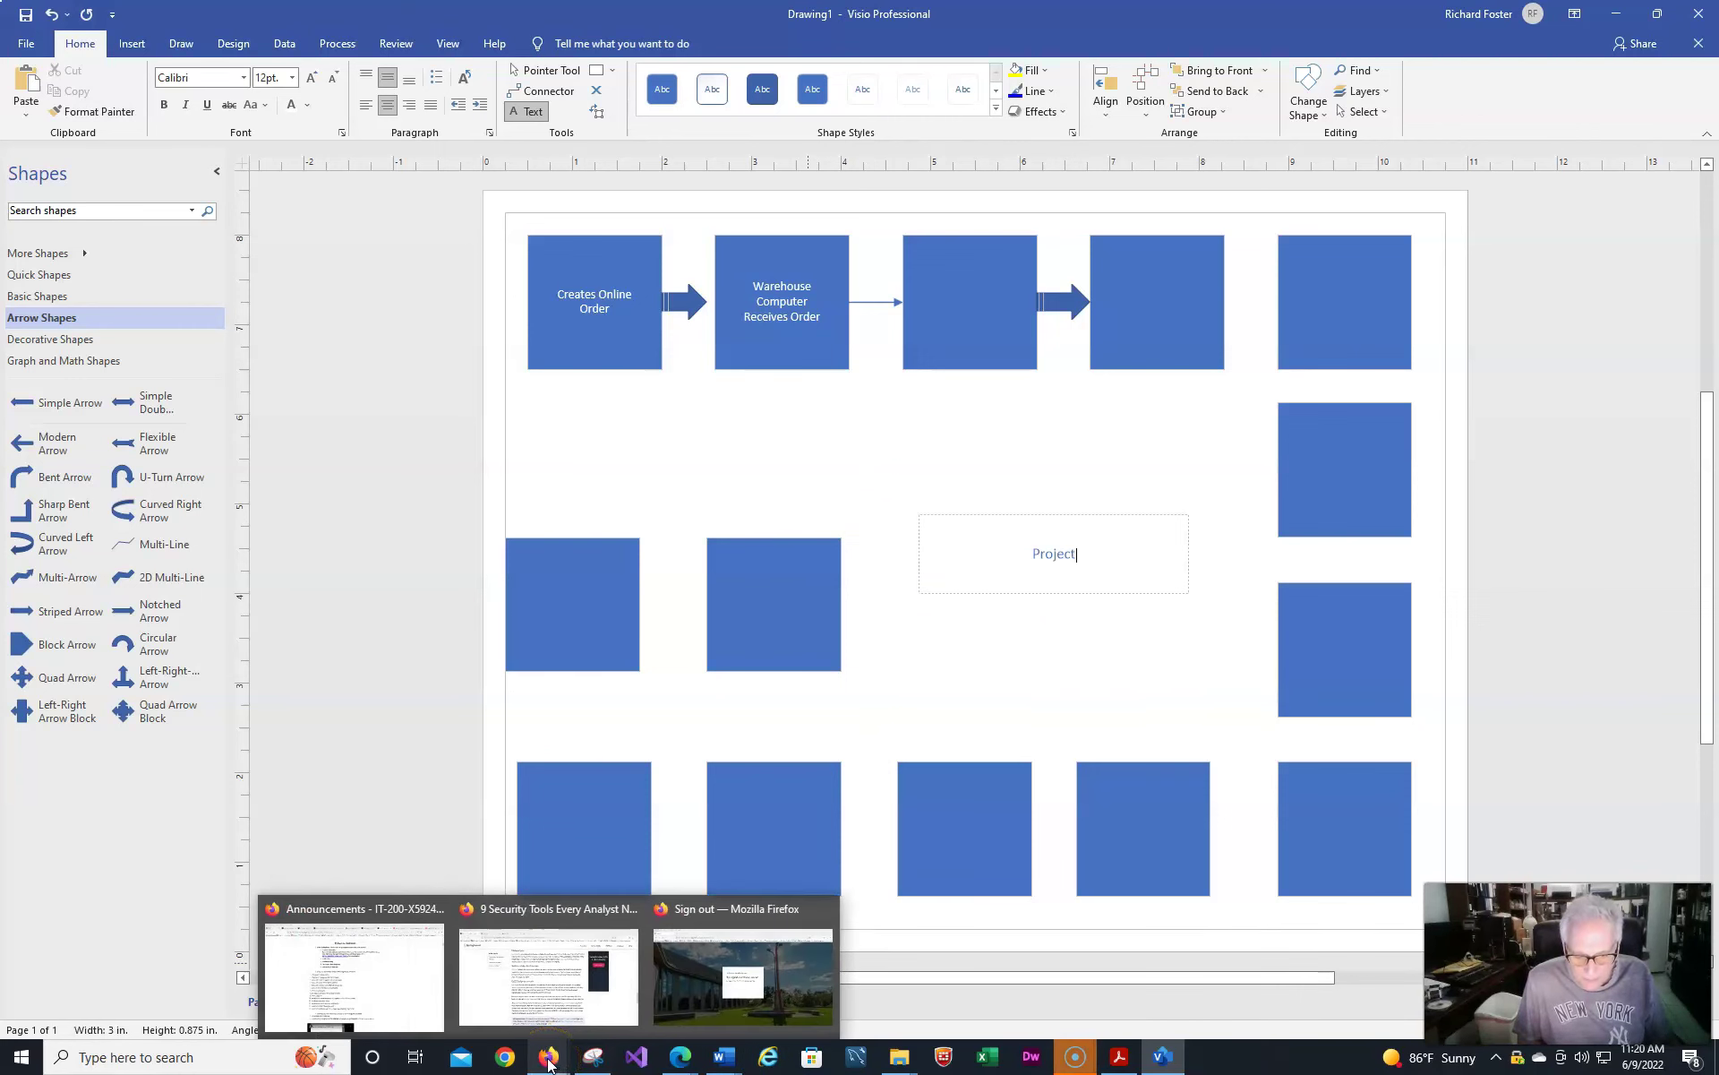
Step: Return to the Brightspace announcement and scroll to the 250–500 word summary task and submission note
click(380, 962)
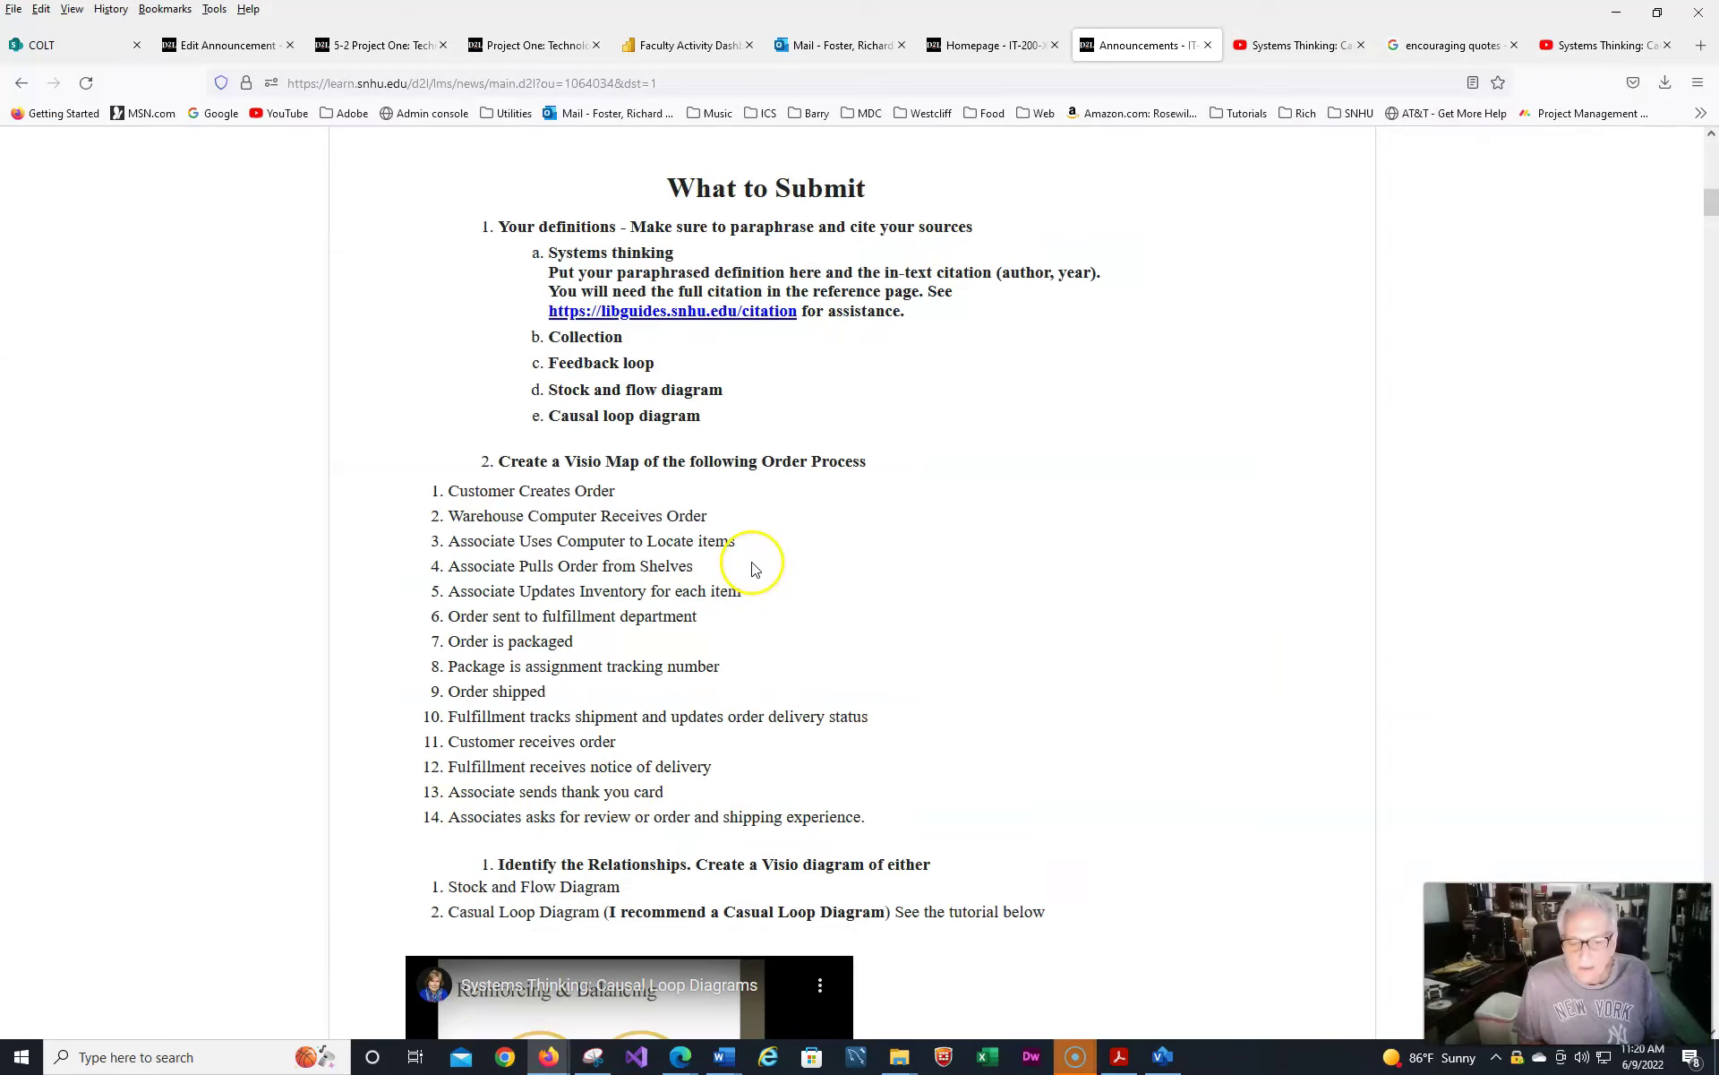
scroll(753, 568, down, 5)
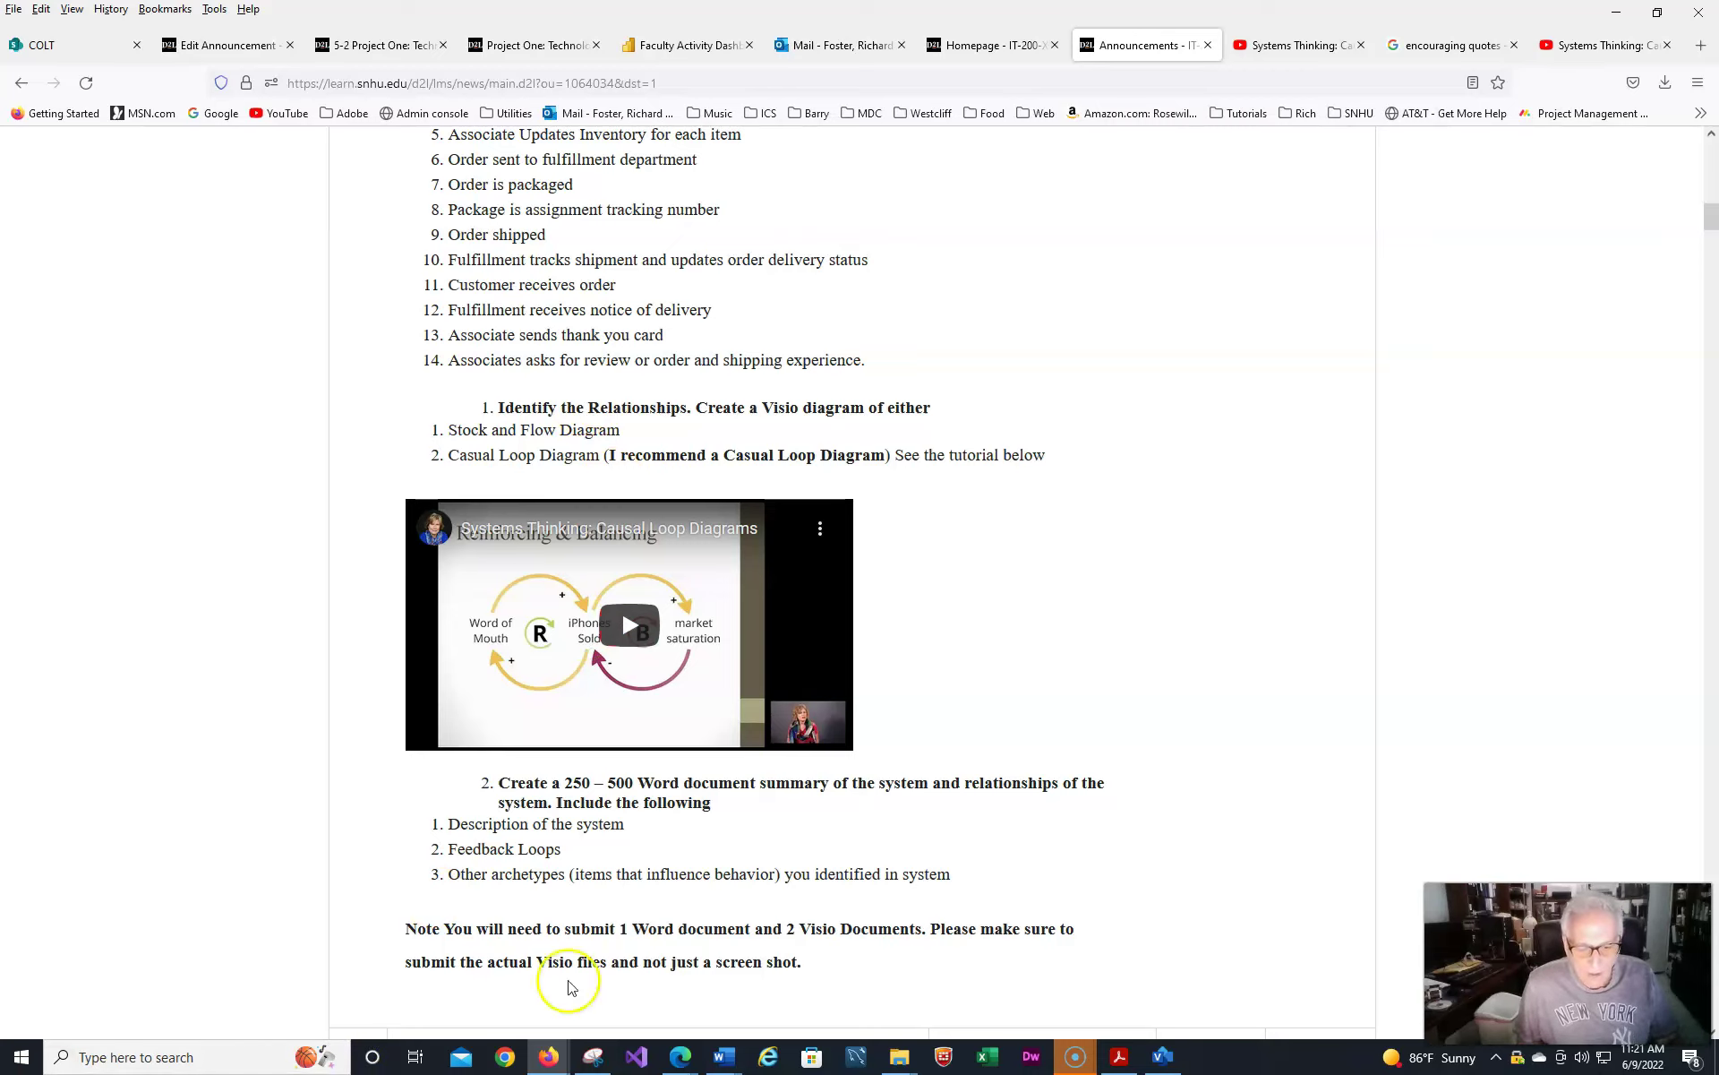
Step: Bring the Screencast-O-Matic recorder window in front of the browser from the taskbar preview
mouse_move(1074, 1066)
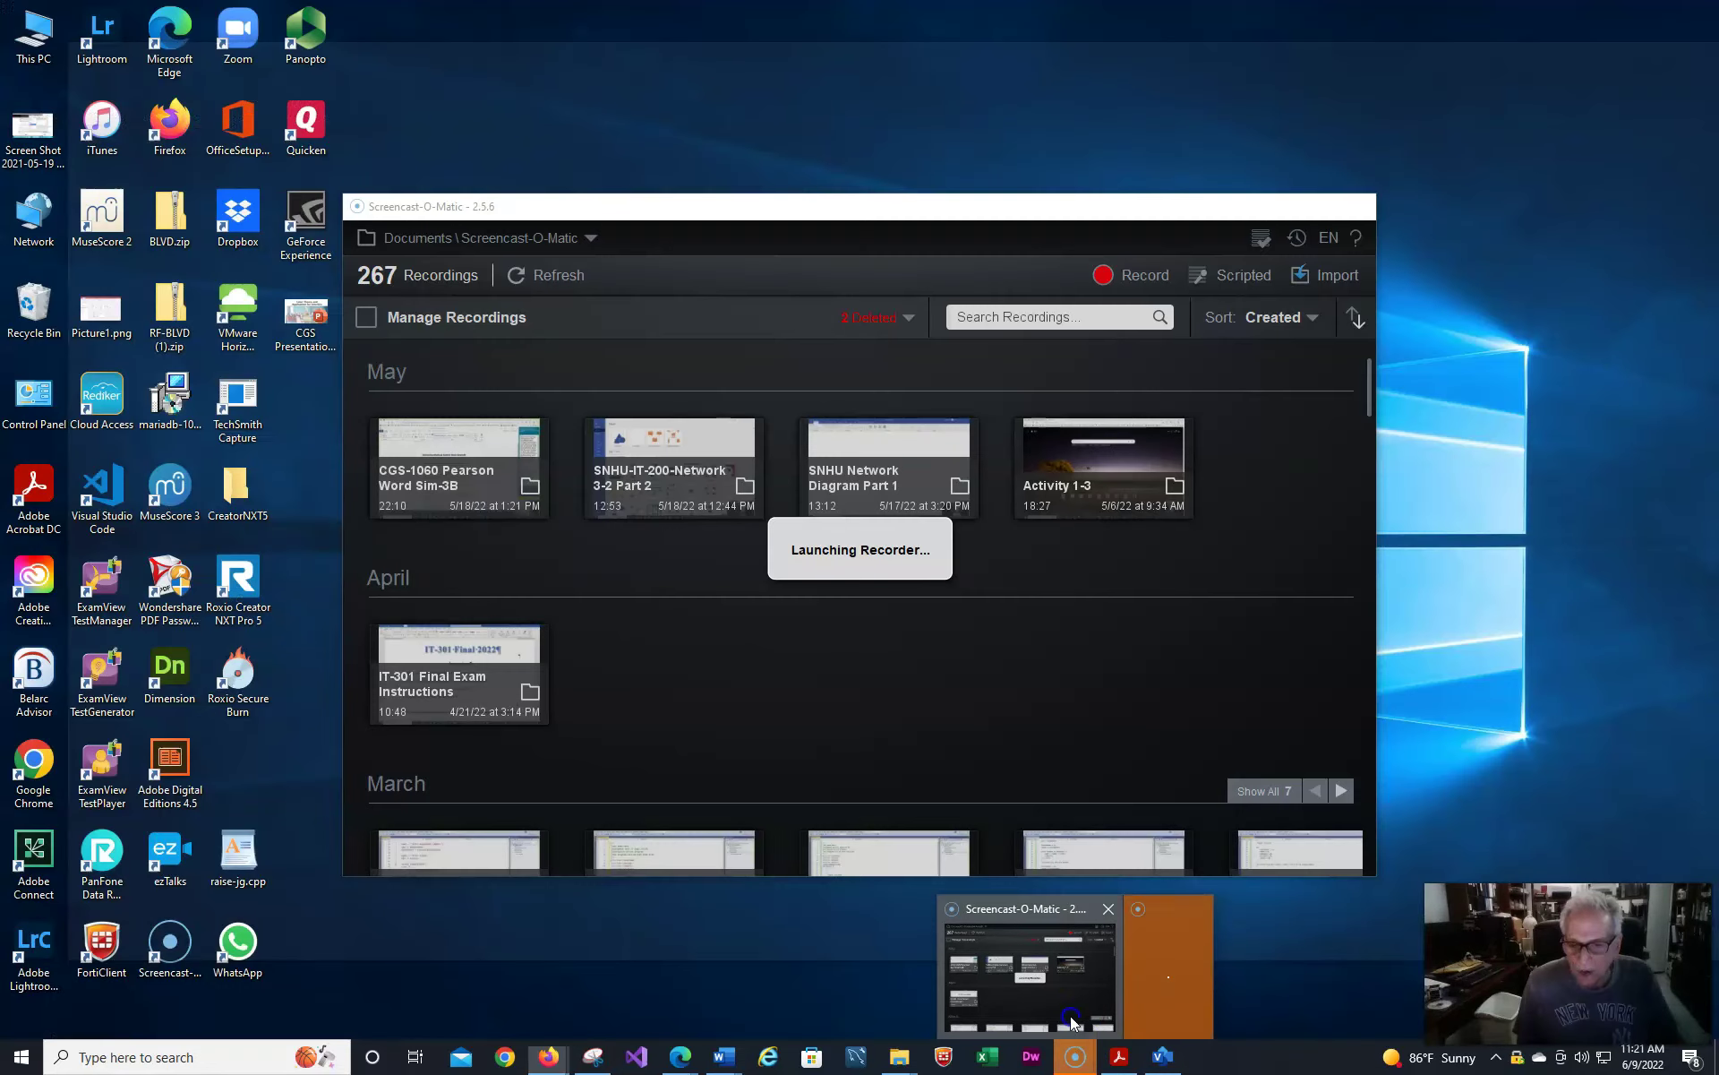
click(1071, 1015)
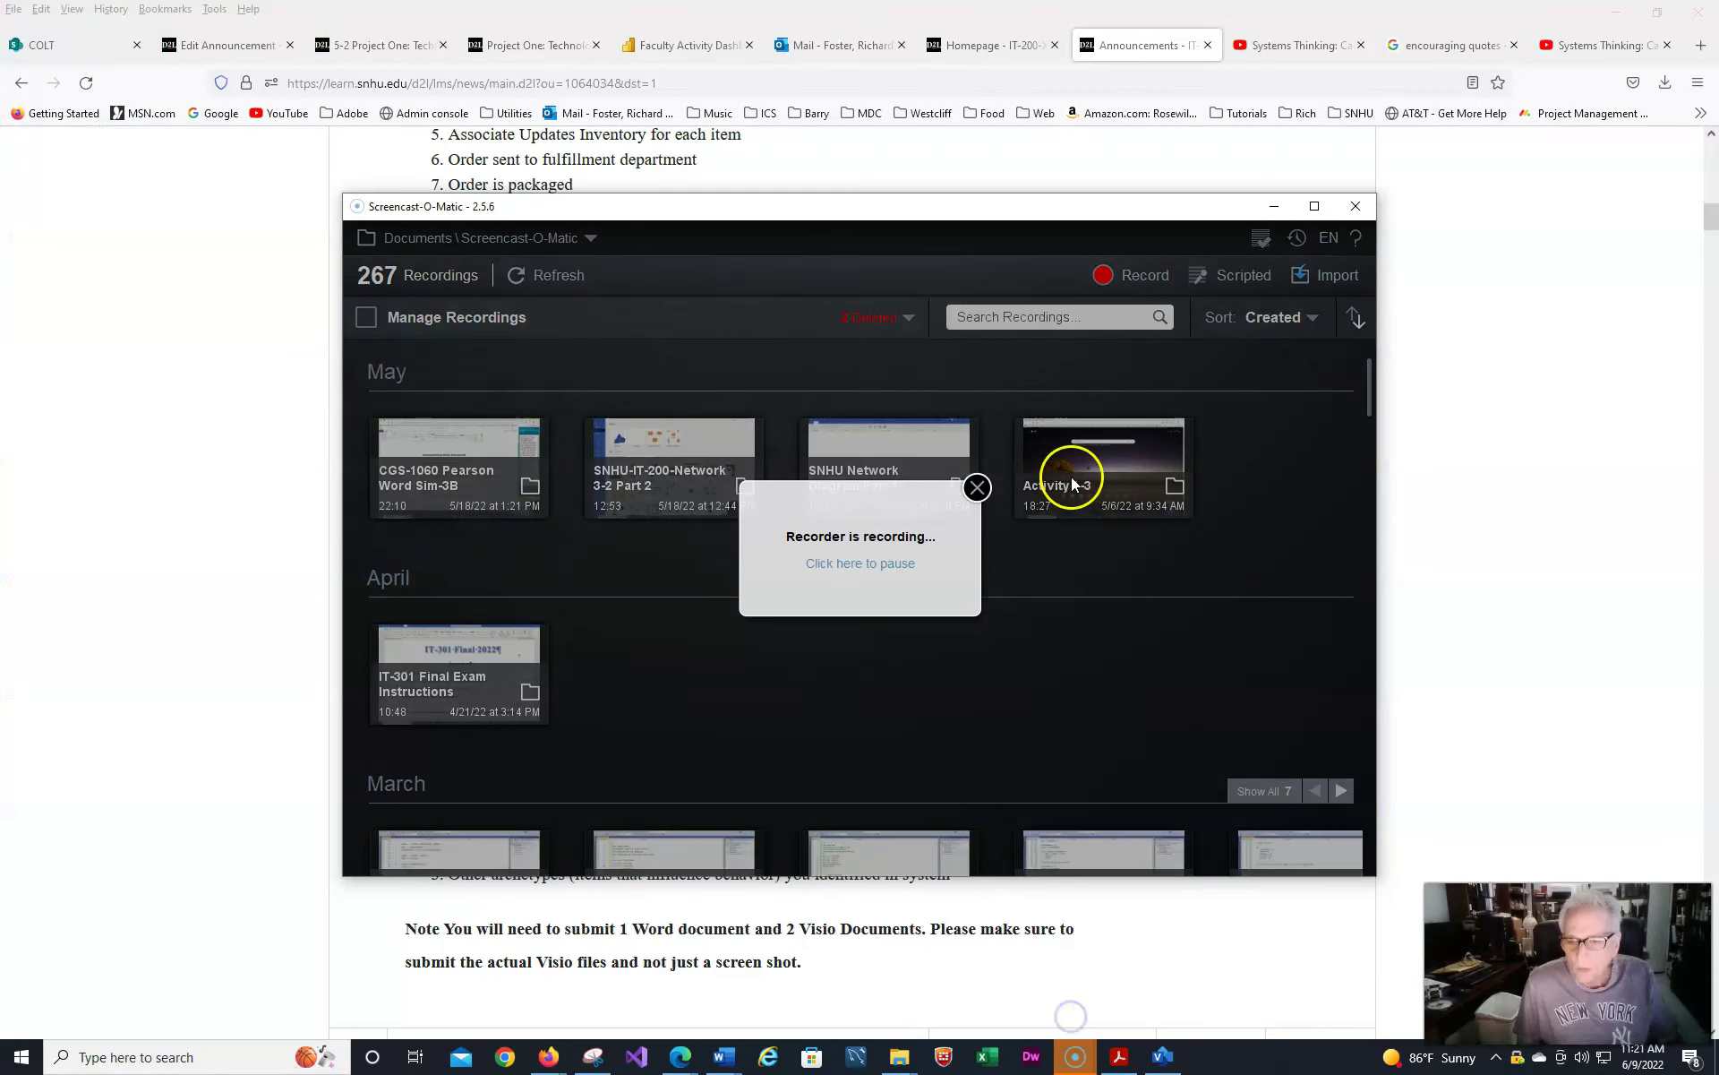